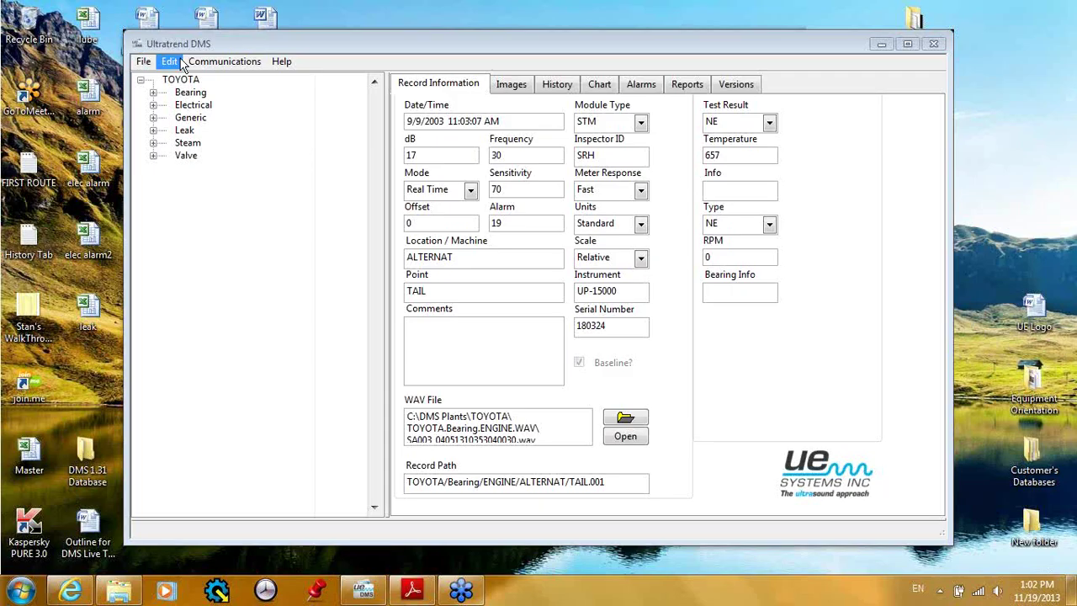
{"action": "left_click", "coordinate": [206, 67]}
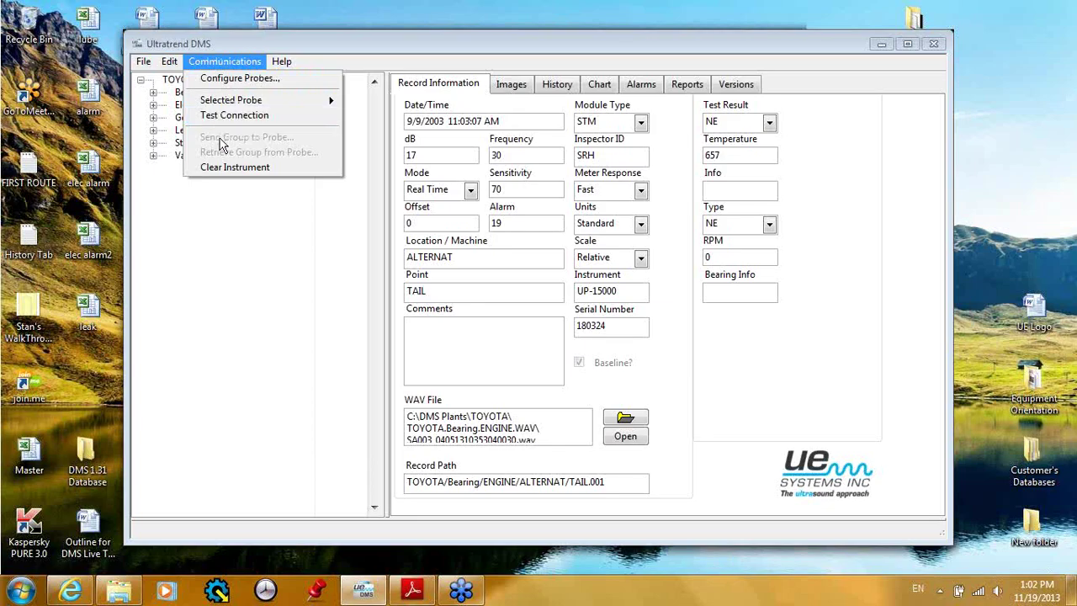
{"action": "left_click", "coordinate": [295, 165]}
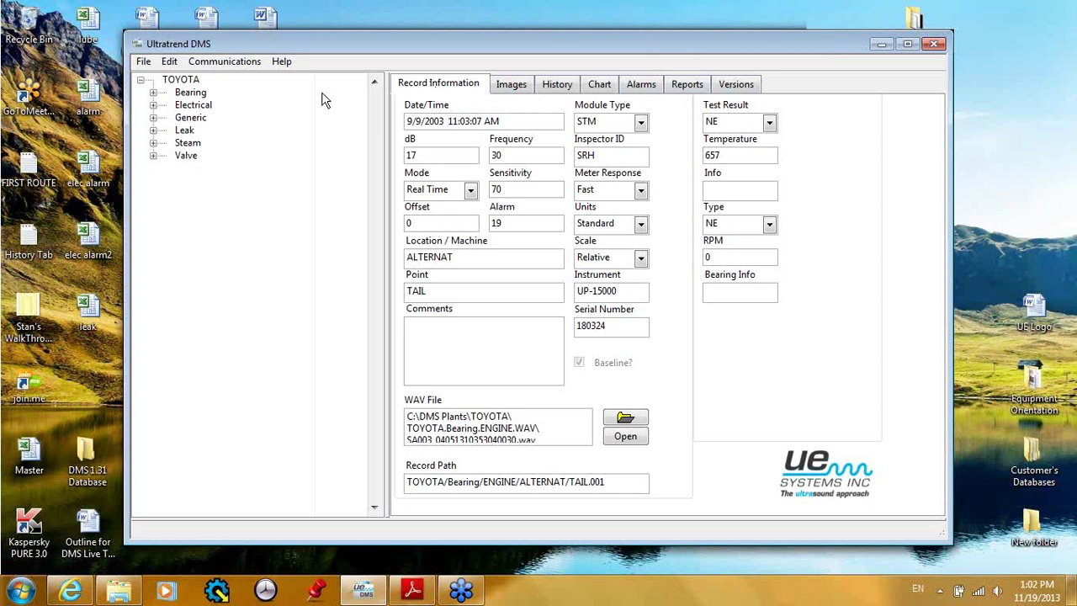
- Expand the Bearing tree through ENGINE and ALTERNAT to the TAIL 001 readings, and open the 9/9/2003 record
{"action": "left_click", "coordinate": [153, 92]}
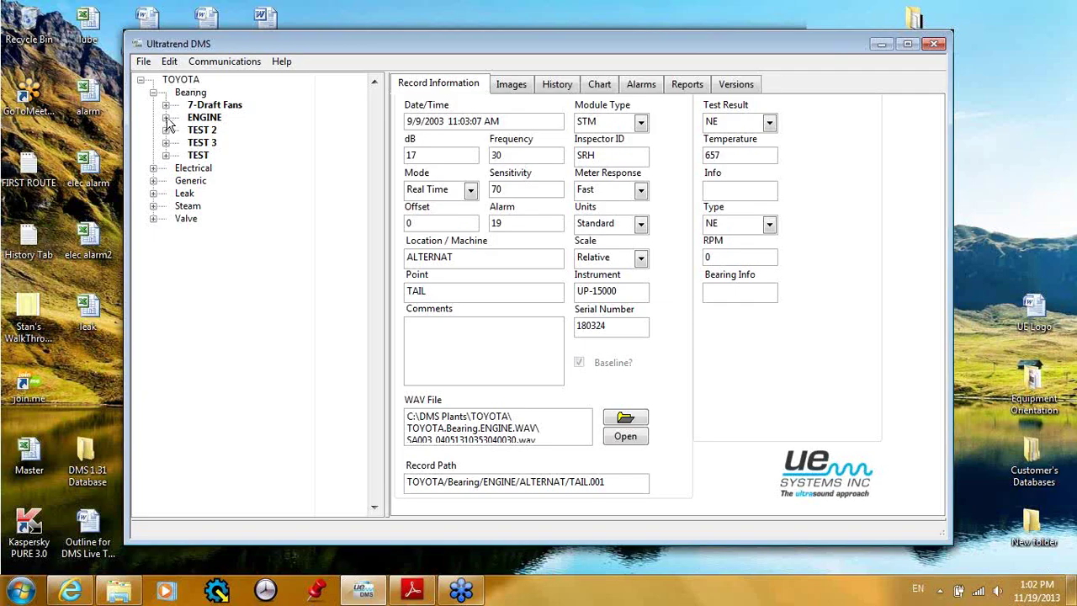
{"action": "left_click", "coordinate": [166, 117]}
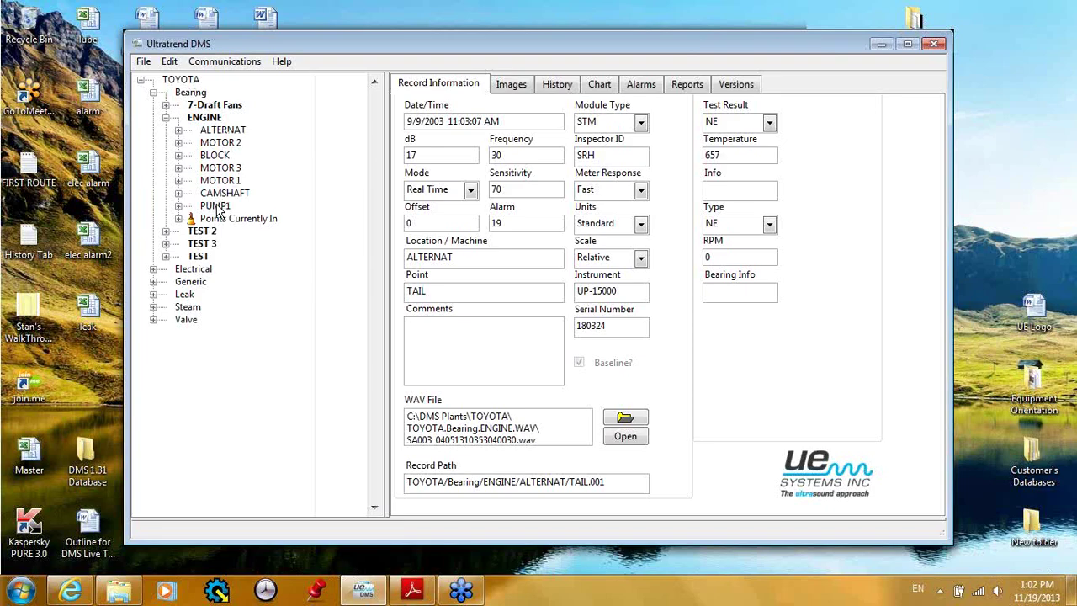
{"action": "left_click", "coordinate": [178, 129]}
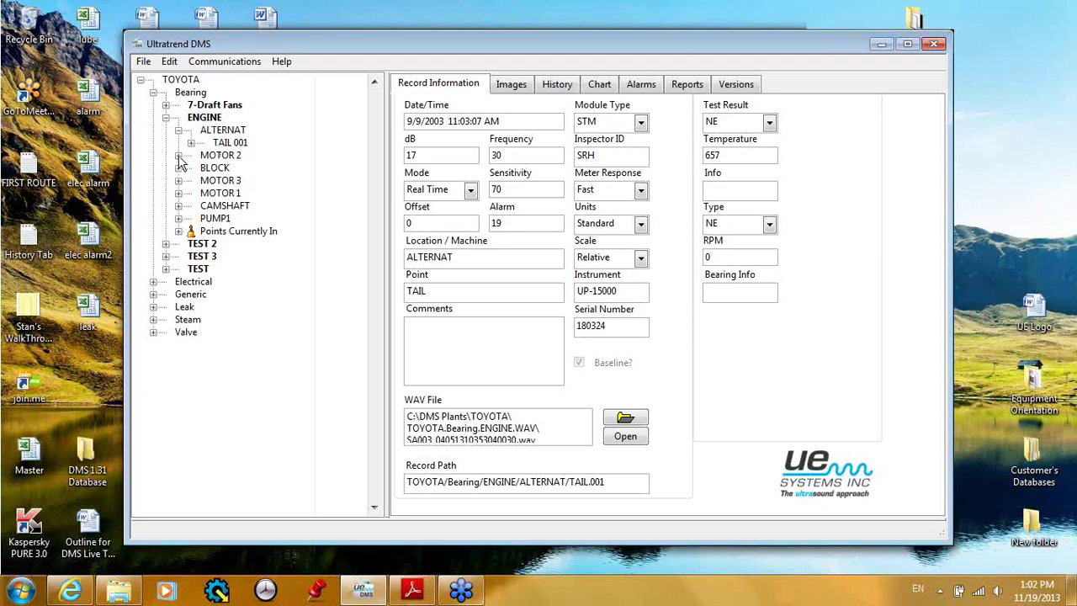
{"action": "left_click", "coordinate": [177, 155]}
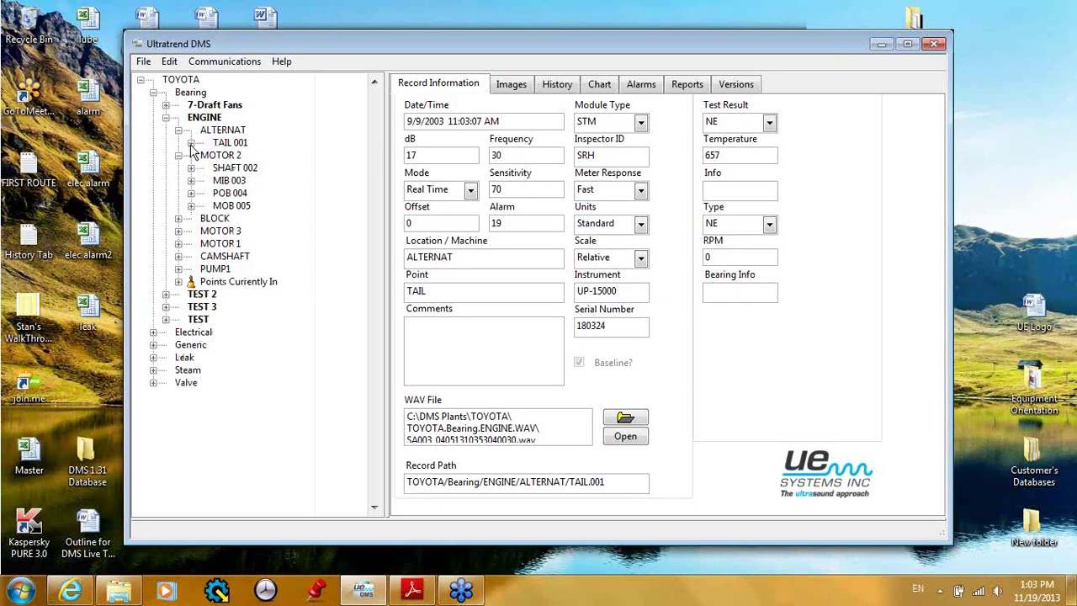
{"action": "left_click", "coordinate": [190, 143]}
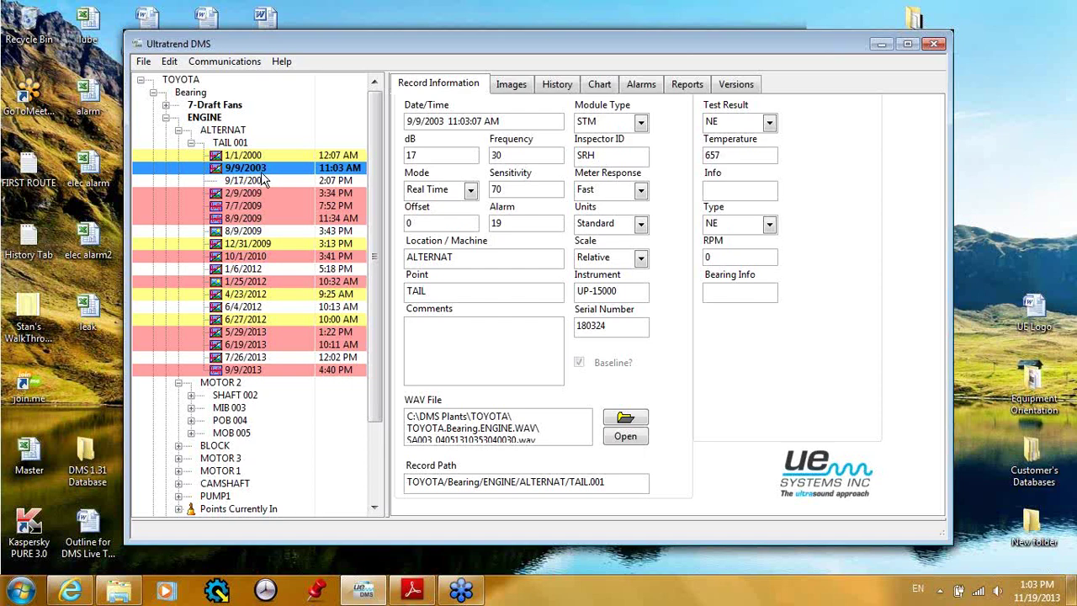
{"action": "left_click", "coordinate": [252, 182]}
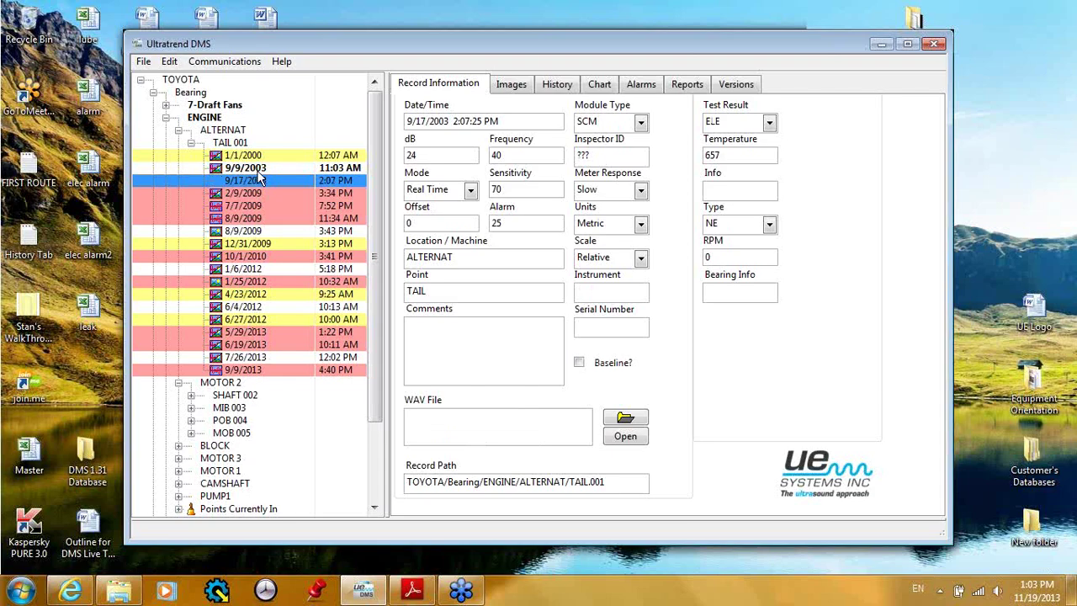
{"action": "left_click", "coordinate": [252, 169]}
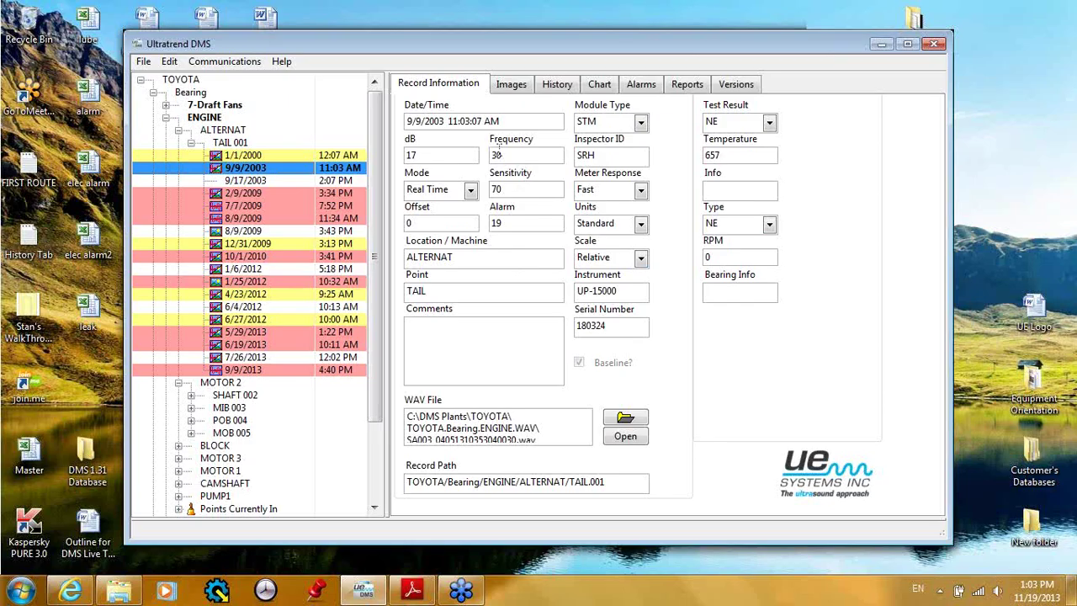
- Review the Mode options of the 9/9/2003 record and choose Real Time
{"action": "left_click", "coordinate": [452, 121]}
{"action": "left_click", "coordinate": [471, 192]}
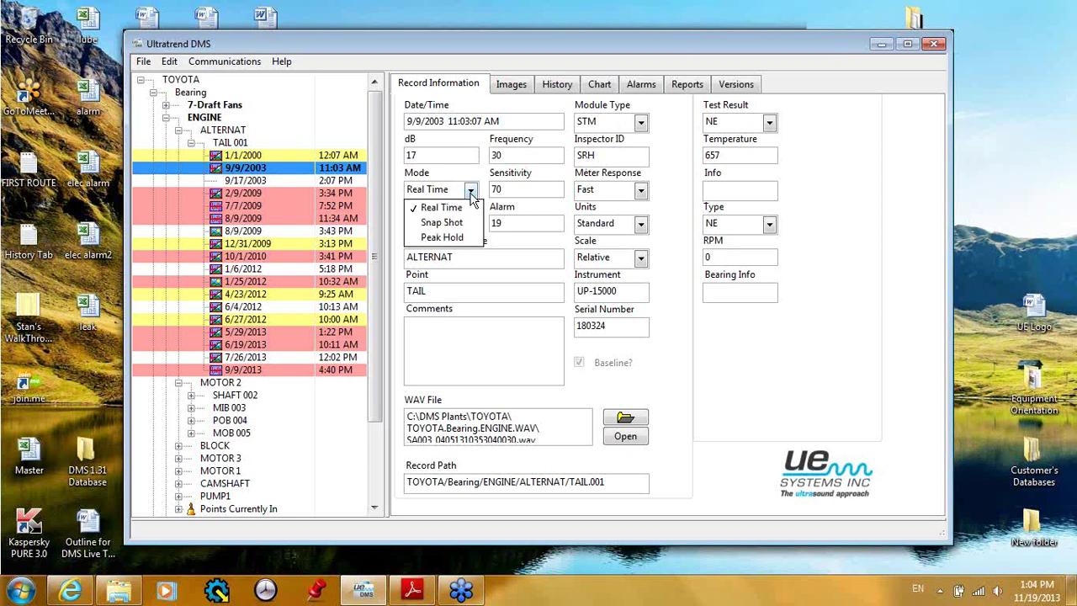
{"action": "left_click", "coordinate": [463, 208]}
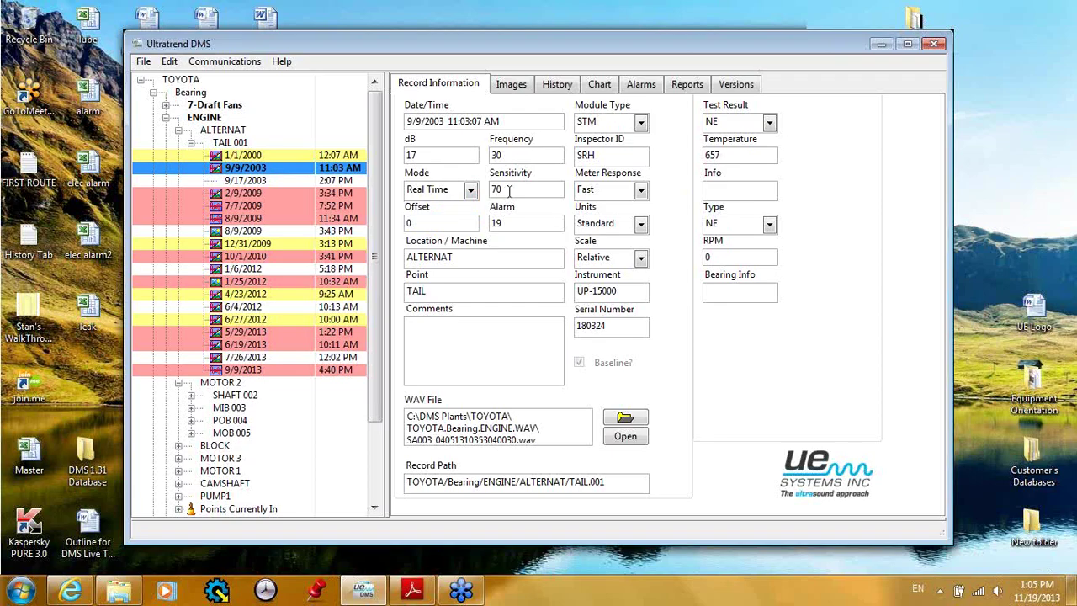
- Set the 9/9/2003 record's Offset to 3 and enter the comment "This is a new bearing"
{"action": "left_click", "coordinate": [418, 222]}
{"action": "key", "text": "BackSpace"}
{"action": "type", "text": "3"}
{"action": "type", "text": "This is a"}
{"action": "type", "text": " new bee"}
{"action": "type", "text": "ring"}
- Attach SA001_04051209371470040.wav from C:\DMS Plants\TOYOTA\TOYOTA.Bearing.ENGINE.WAV to the 9/17/2003 record
{"action": "left_click", "coordinate": [260, 182]}
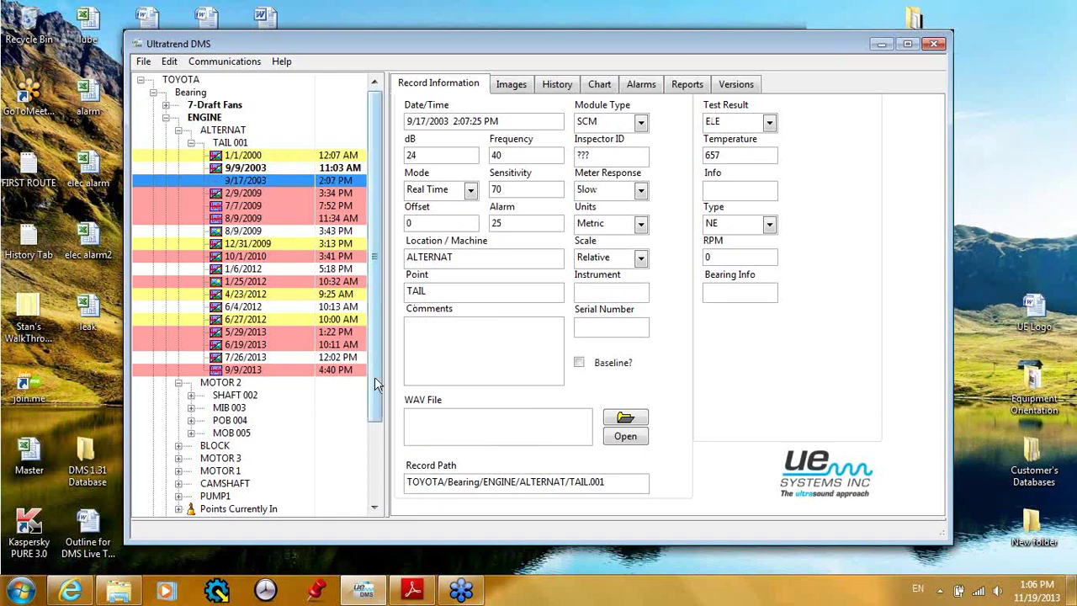
{"action": "left_click", "coordinate": [625, 421]}
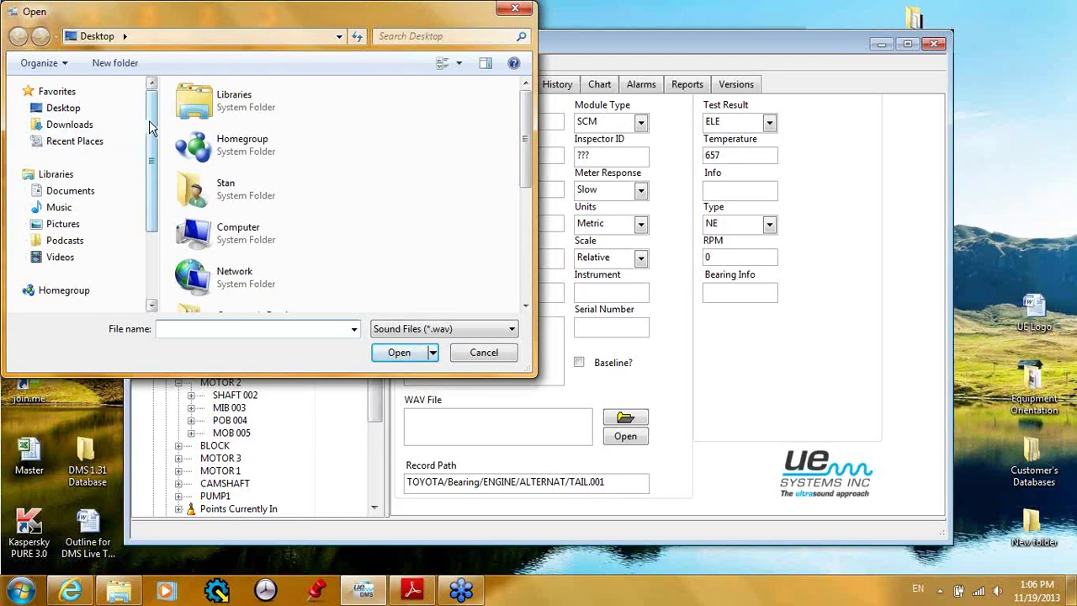
{"action": "scroll", "coordinate": [148, 146], "scroll_direction": "down", "scroll_amount": 3}
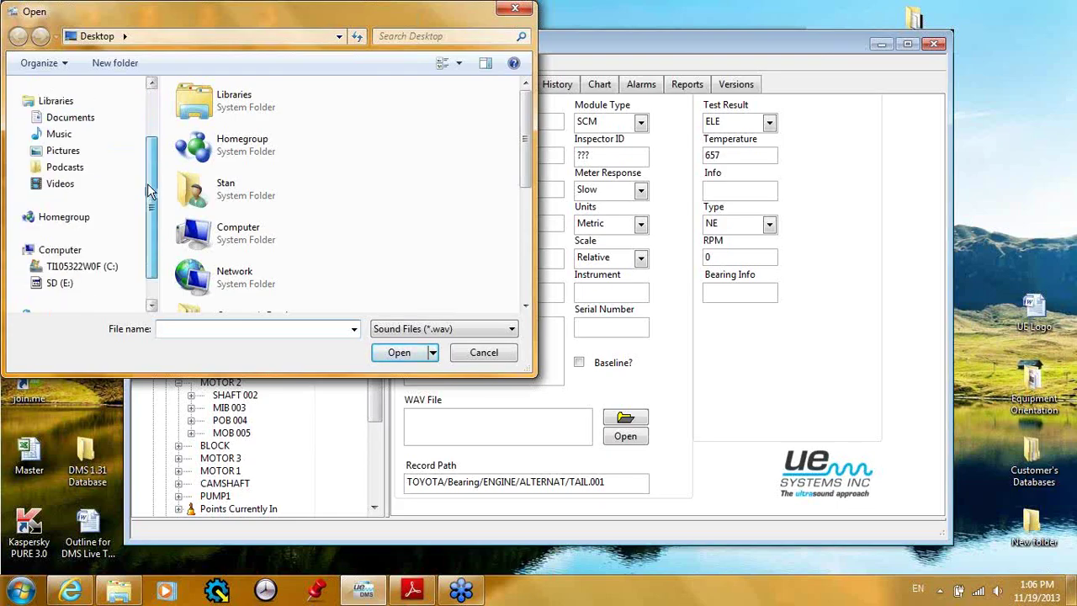
{"action": "left_click", "coordinate": [72, 266]}
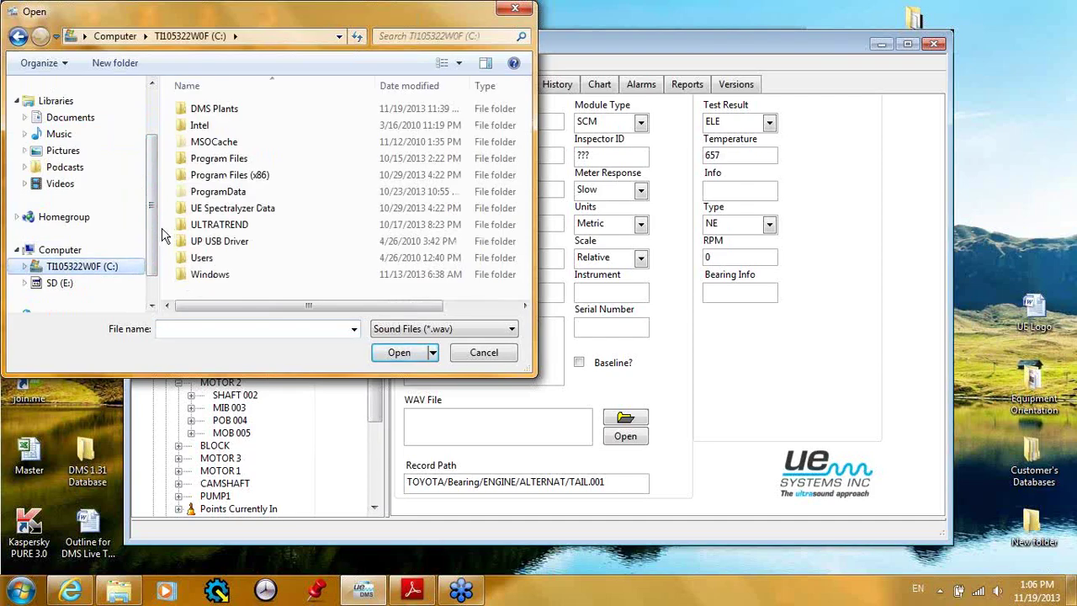
{"action": "double_click", "coordinate": [202, 110]}
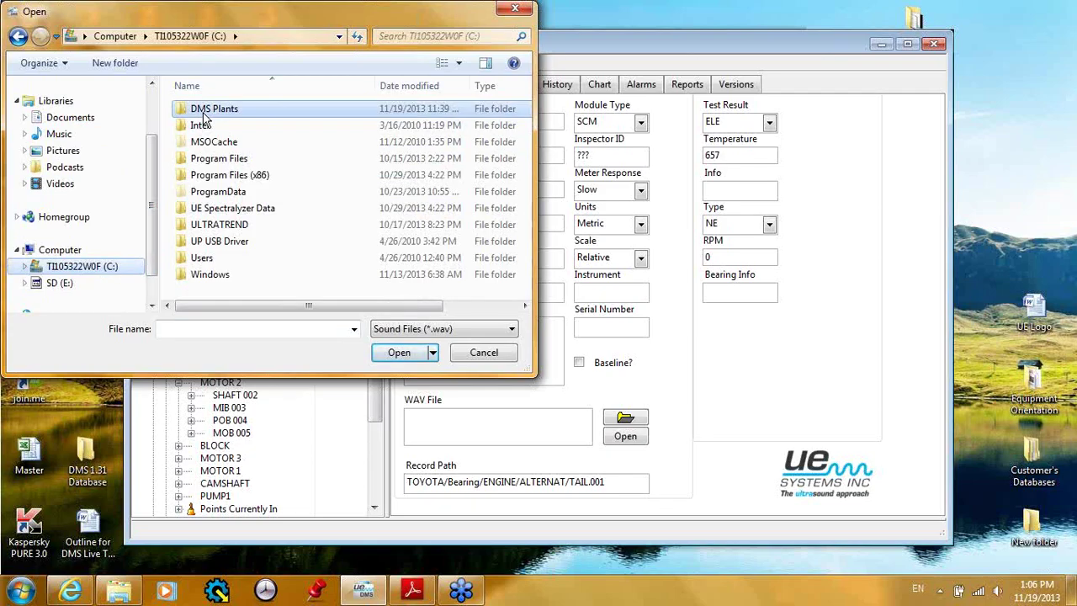
{"action": "double_click", "coordinate": [202, 192]}
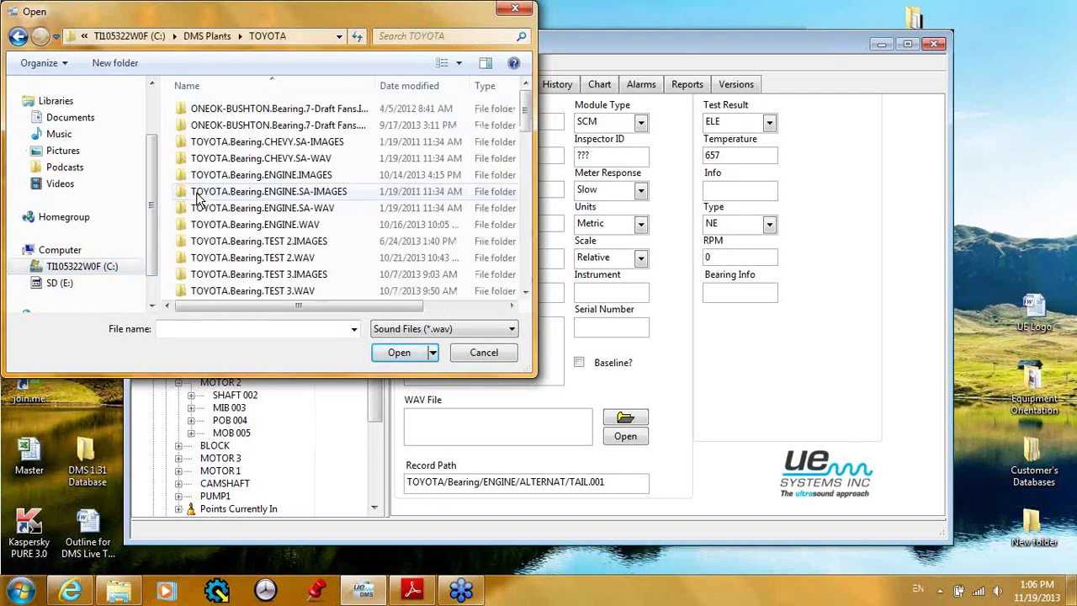
{"action": "double_click", "coordinate": [294, 225]}
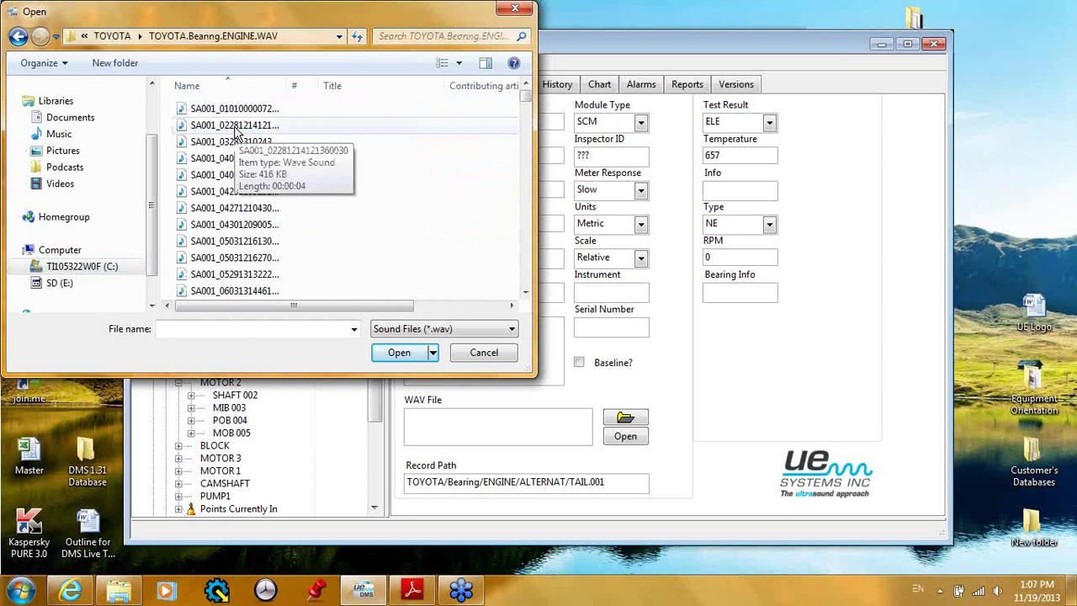
{"action": "double_click", "coordinate": [220, 158]}
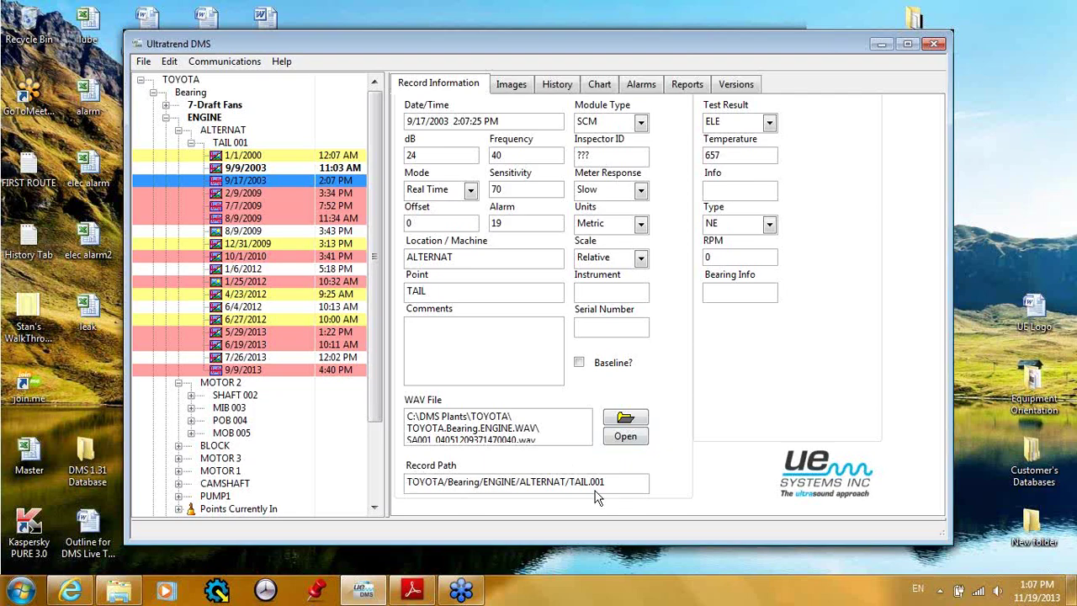
- Return to the 9/9/2003 record of TAIL 001, review its Module Type options and choose STM
{"action": "left_click", "coordinate": [229, 145]}
{"action": "left_click", "coordinate": [231, 169]}
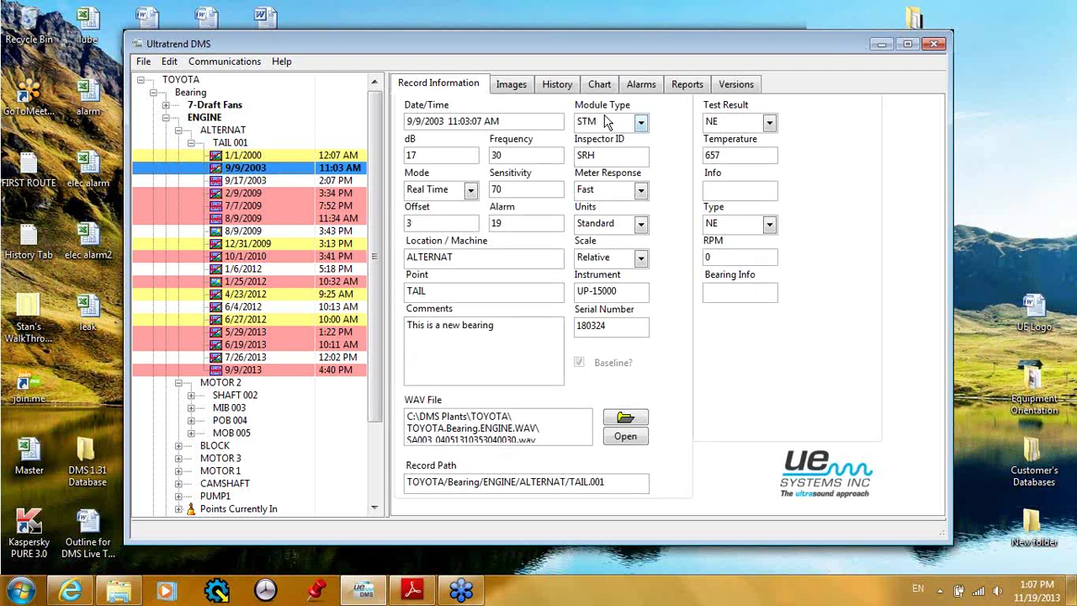
{"action": "left_click", "coordinate": [641, 124]}
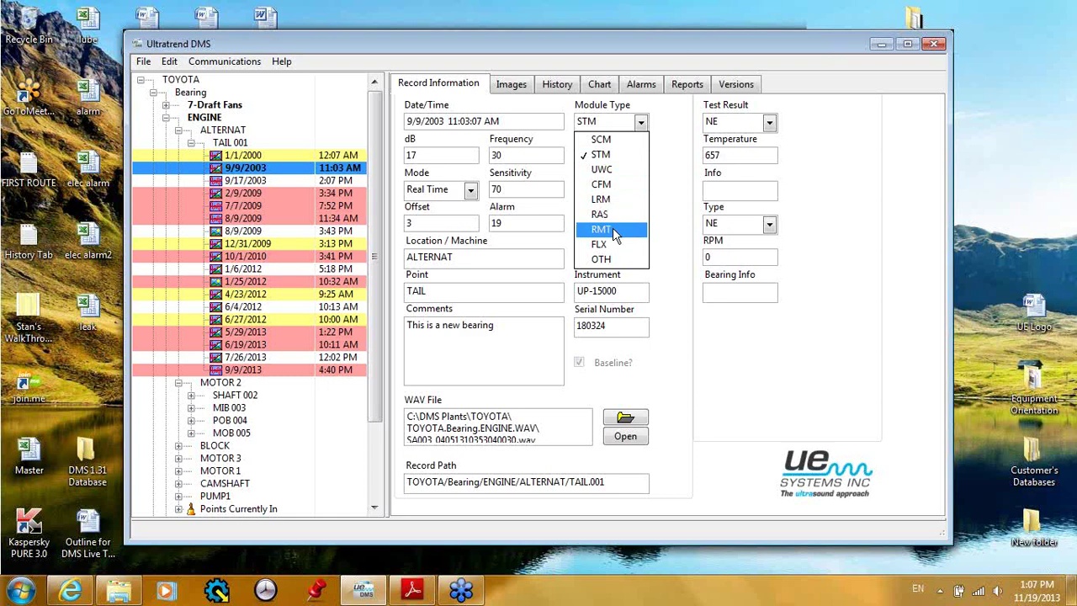
{"action": "left_click", "coordinate": [603, 156]}
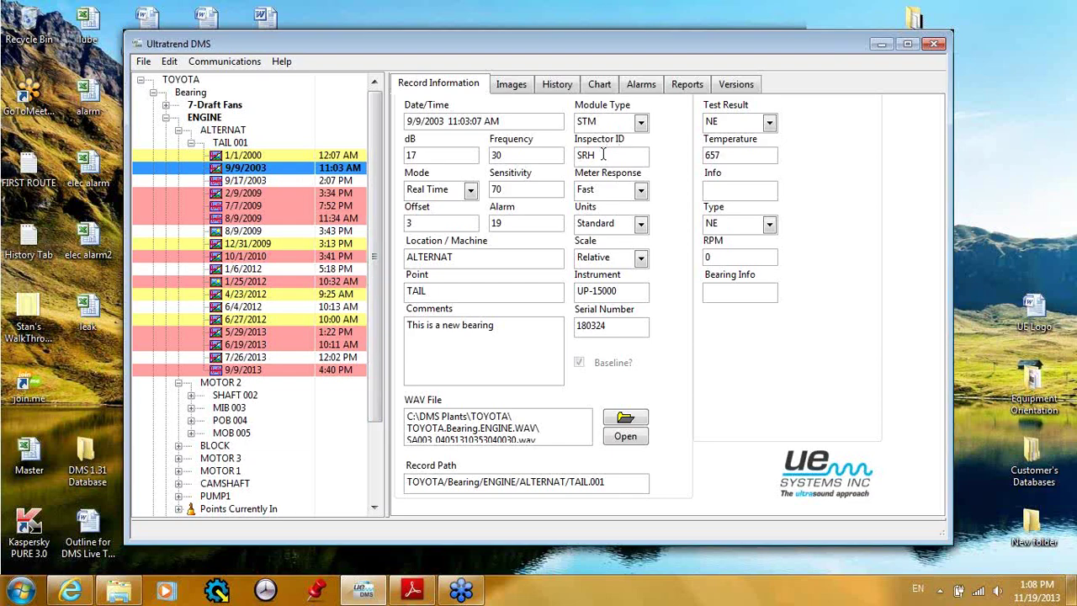
- Review the Meter Response and Scale options of the 9/9/2003 record without choosing another value
{"action": "left_click", "coordinate": [641, 190]}
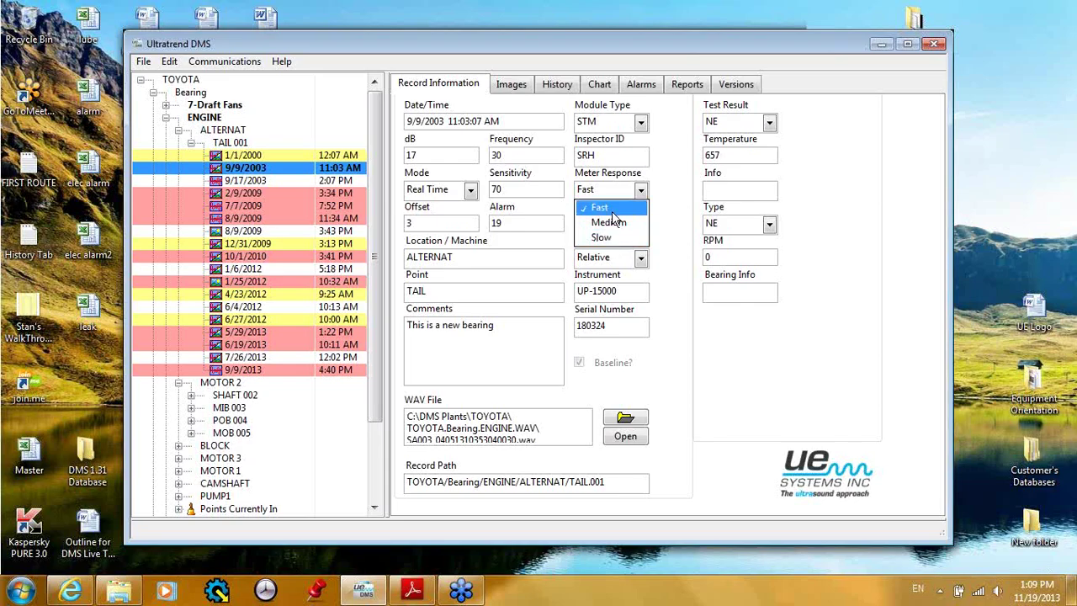
{"action": "left_click", "coordinate": [641, 192]}
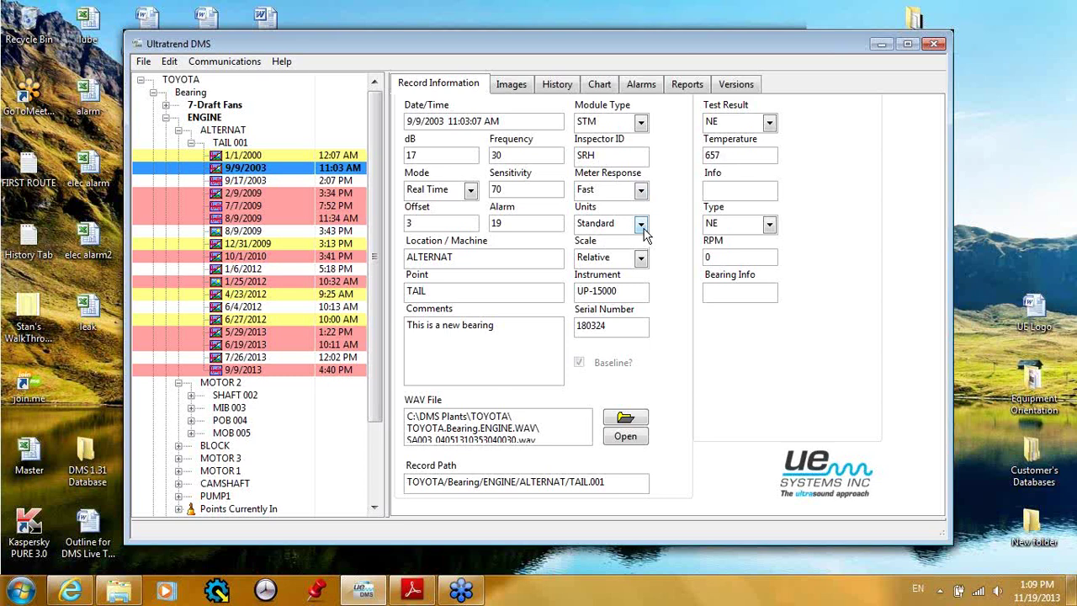
{"action": "left_click", "coordinate": [641, 258]}
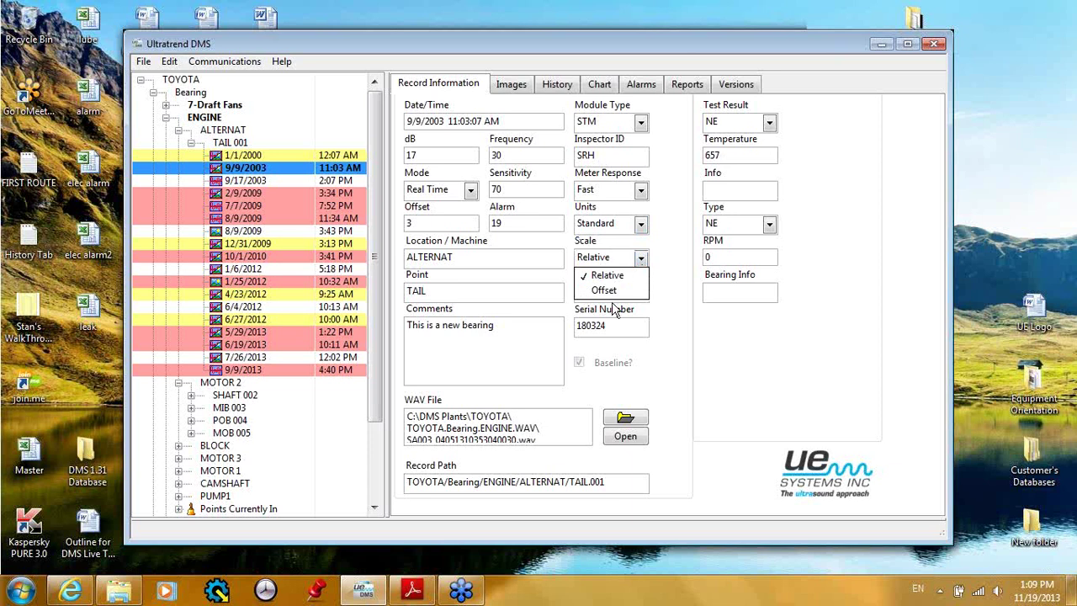
{"action": "left_click", "coordinate": [641, 263]}
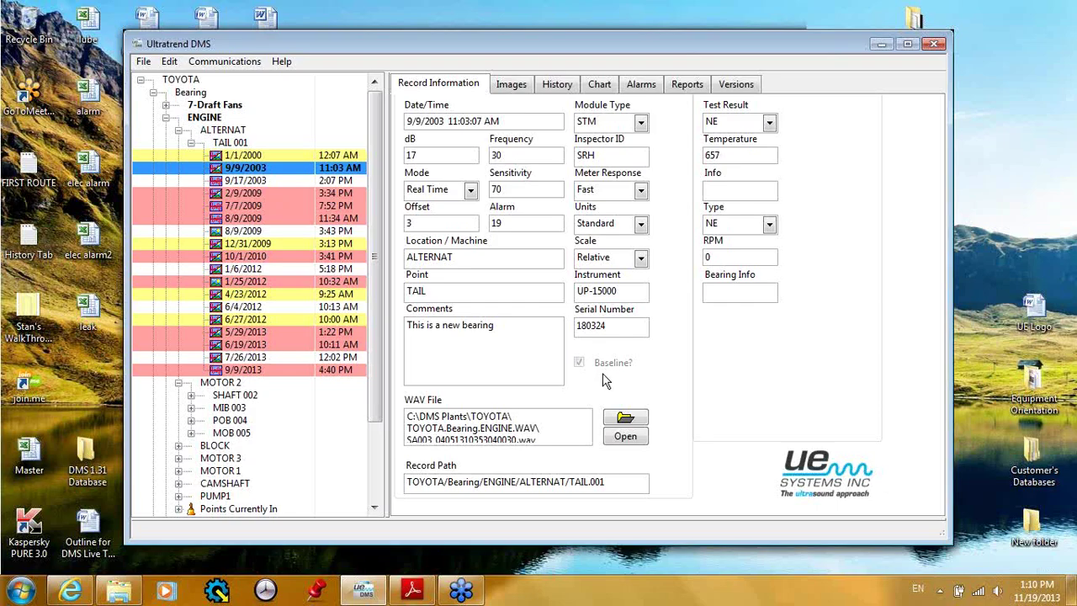
- Make the 8/9/2009 3:43 PM record the baseline, and restore the 9/9/2003 record as the baseline
{"action": "left_click", "coordinate": [249, 232]}
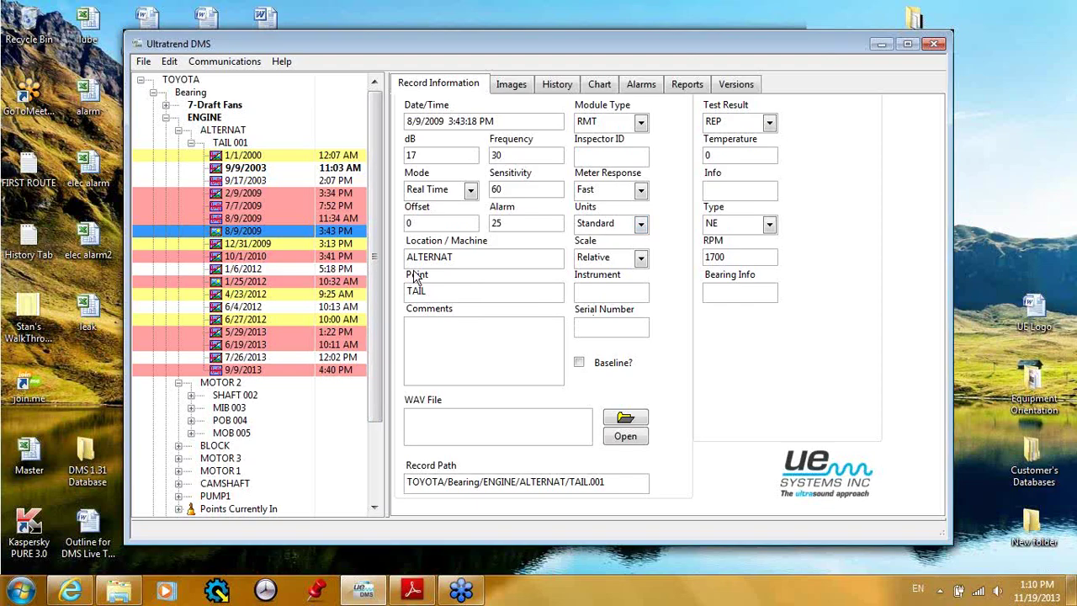
{"action": "left_click", "coordinate": [579, 363]}
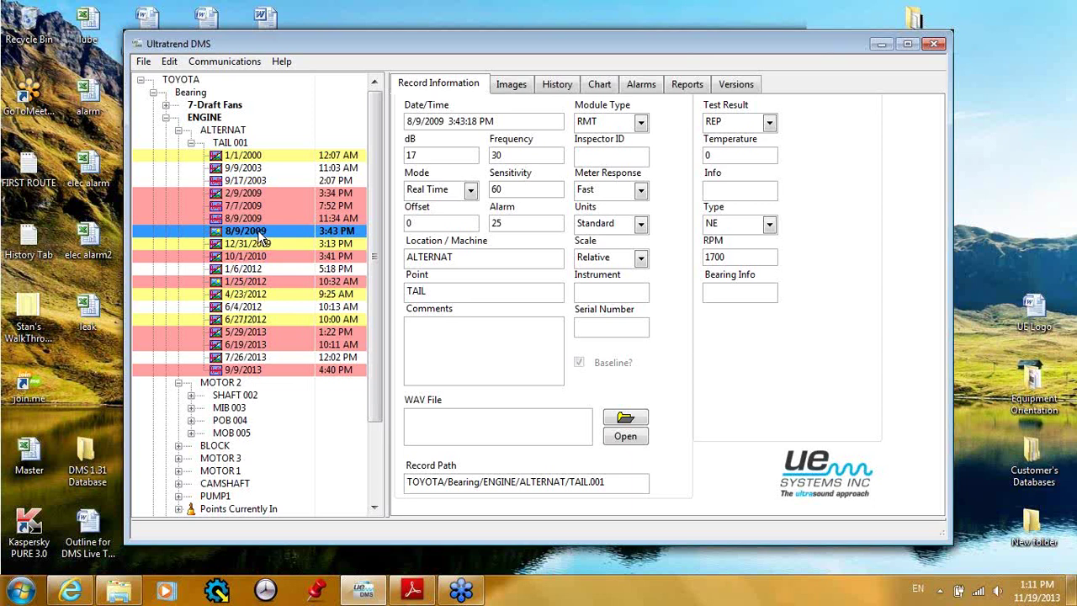
{"action": "left_click", "coordinate": [249, 169]}
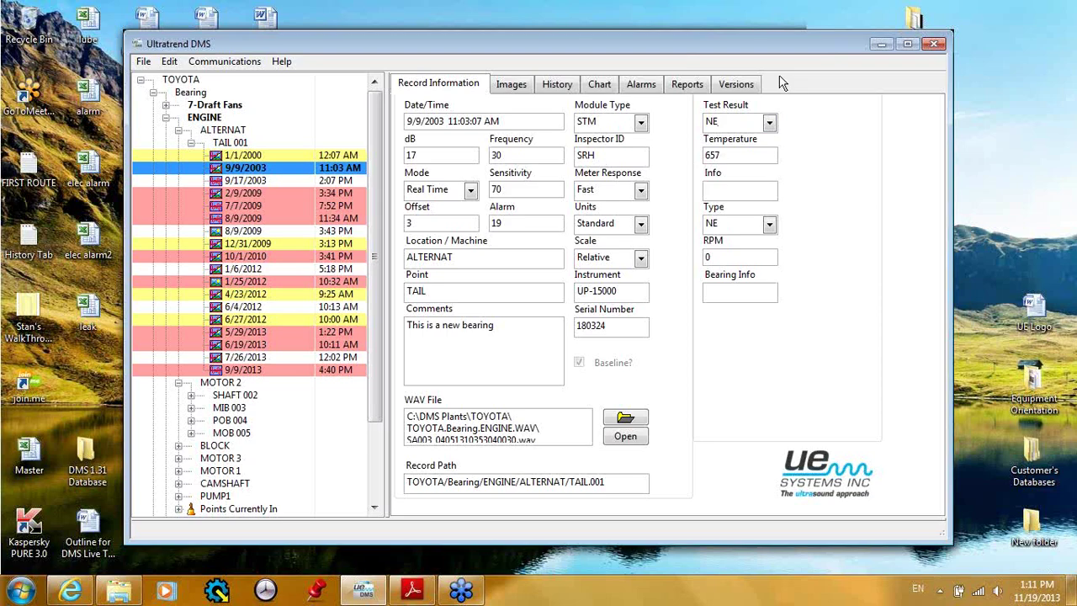
- Set the Test Result of the 9/9/2003 record to LUB
{"action": "left_click", "coordinate": [769, 124]}
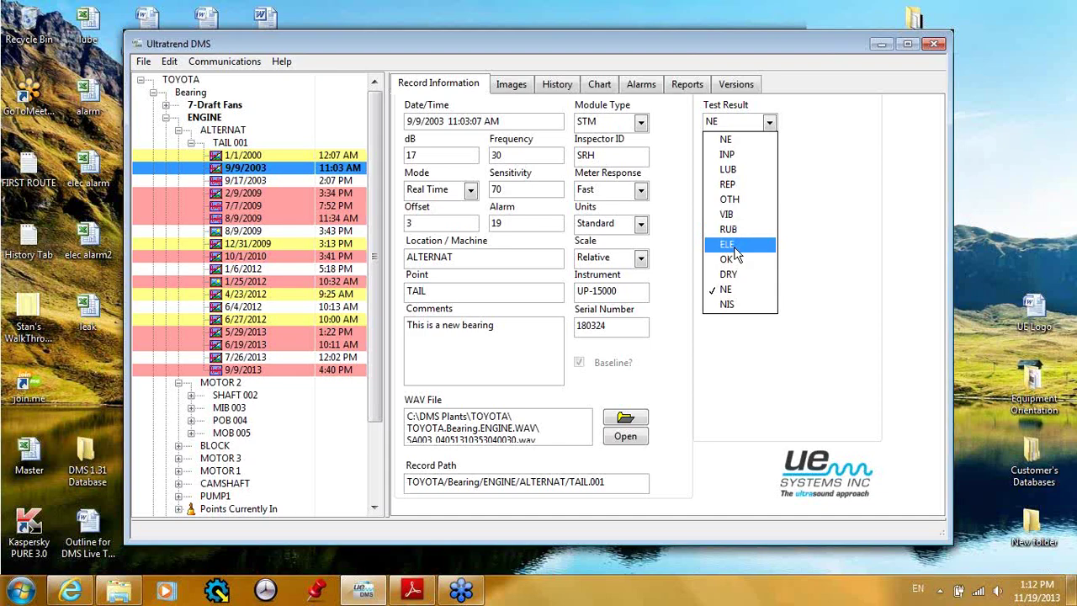
{"action": "left_click", "coordinate": [736, 170]}
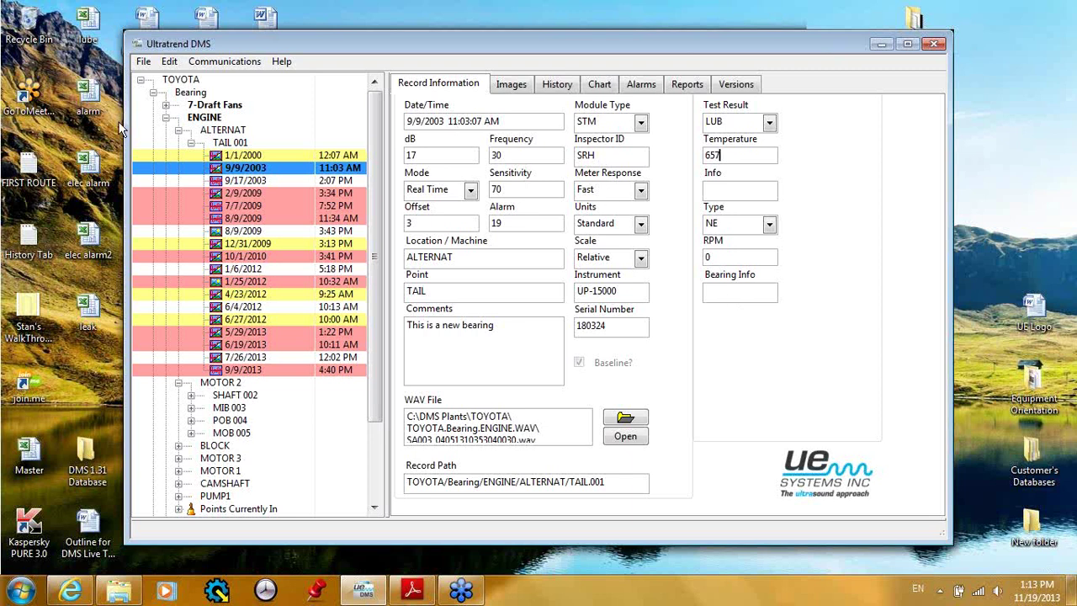
- Collapse the ENGINE branch and open the 6/5/2012 record of BOT 001 in SUB 1 of the electrical SUBSTATION
{"action": "left_click", "coordinate": [166, 119]}
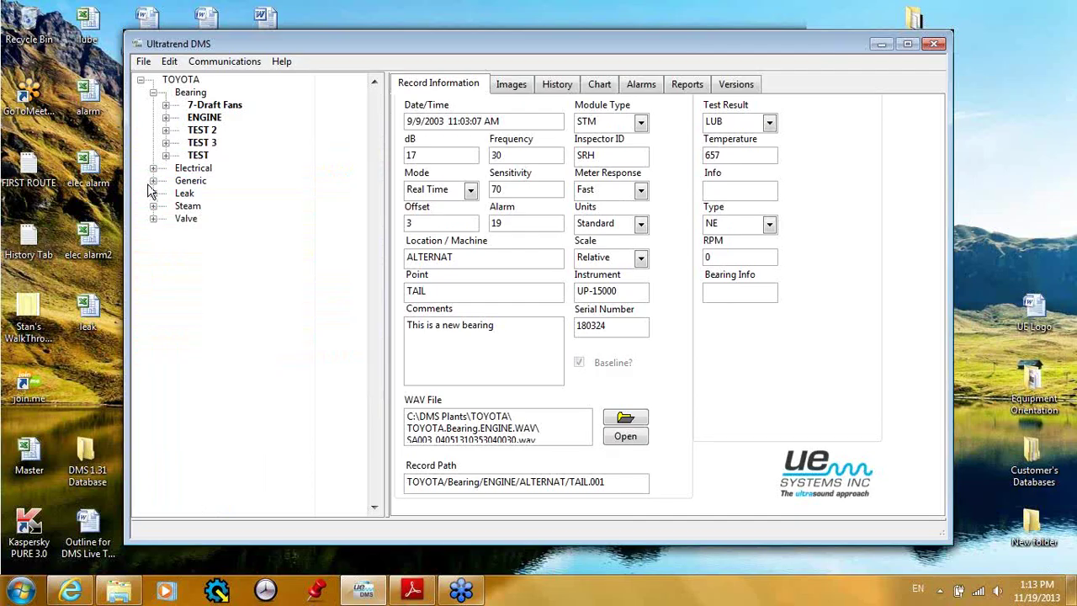
{"action": "left_click", "coordinate": [153, 168]}
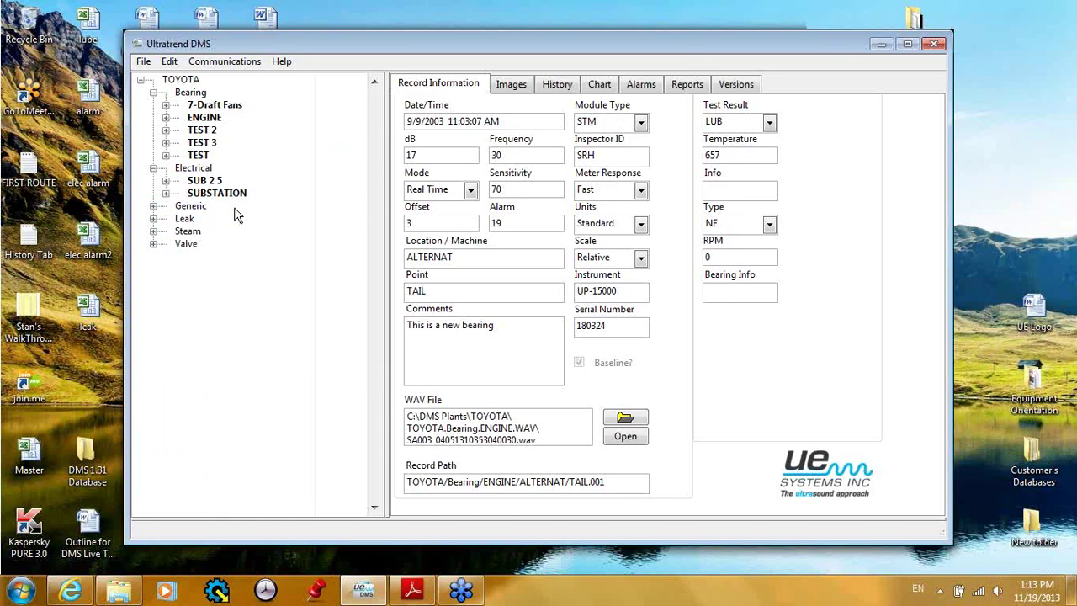
{"action": "left_click", "coordinate": [166, 194]}
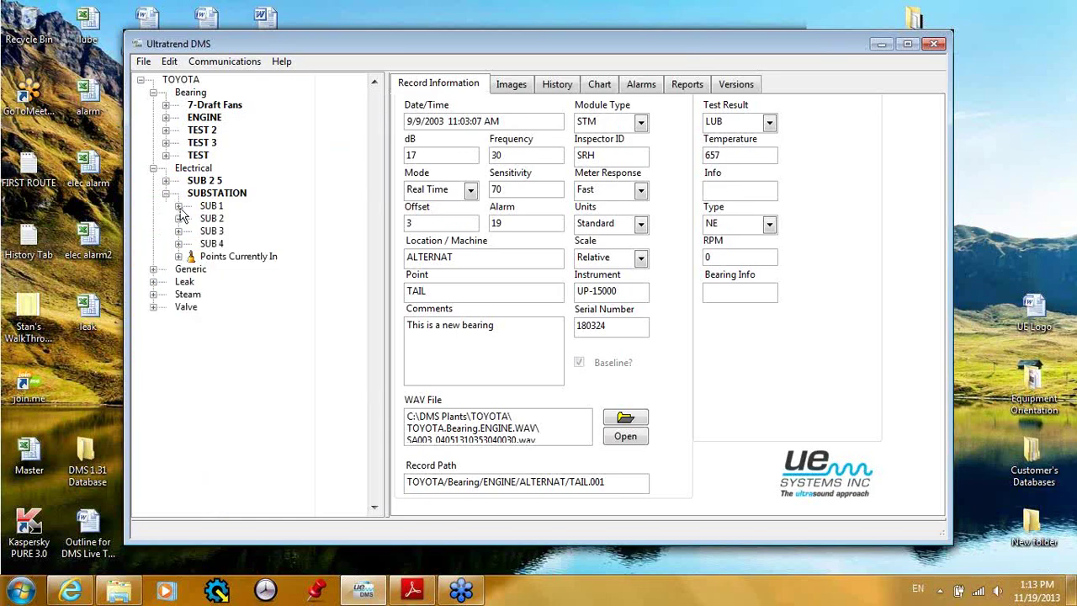
{"action": "left_click", "coordinate": [178, 206]}
{"action": "left_click", "coordinate": [191, 219]}
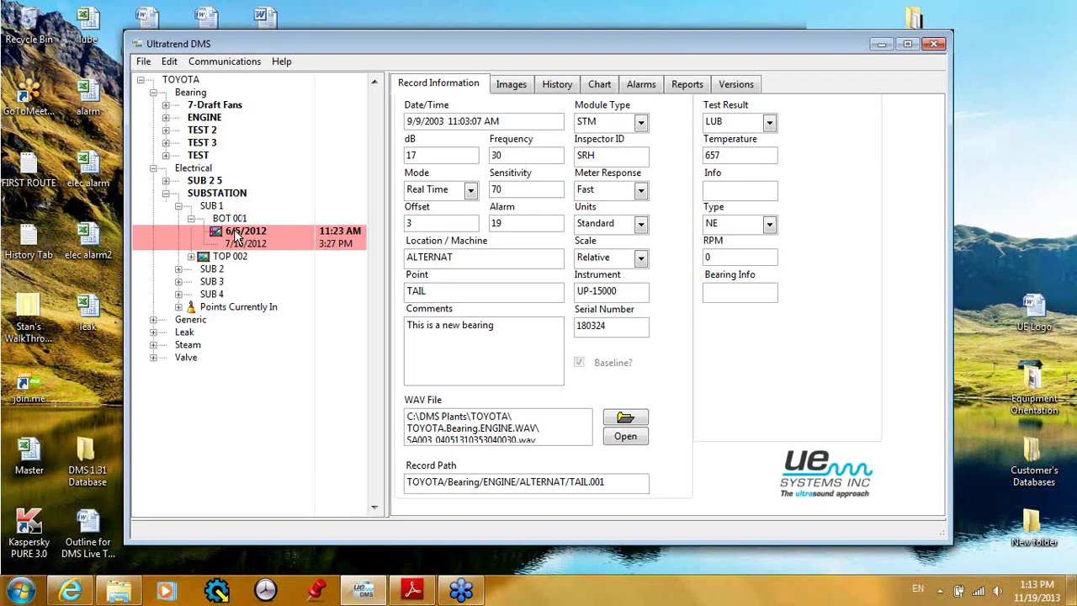
{"action": "left_click", "coordinate": [236, 236]}
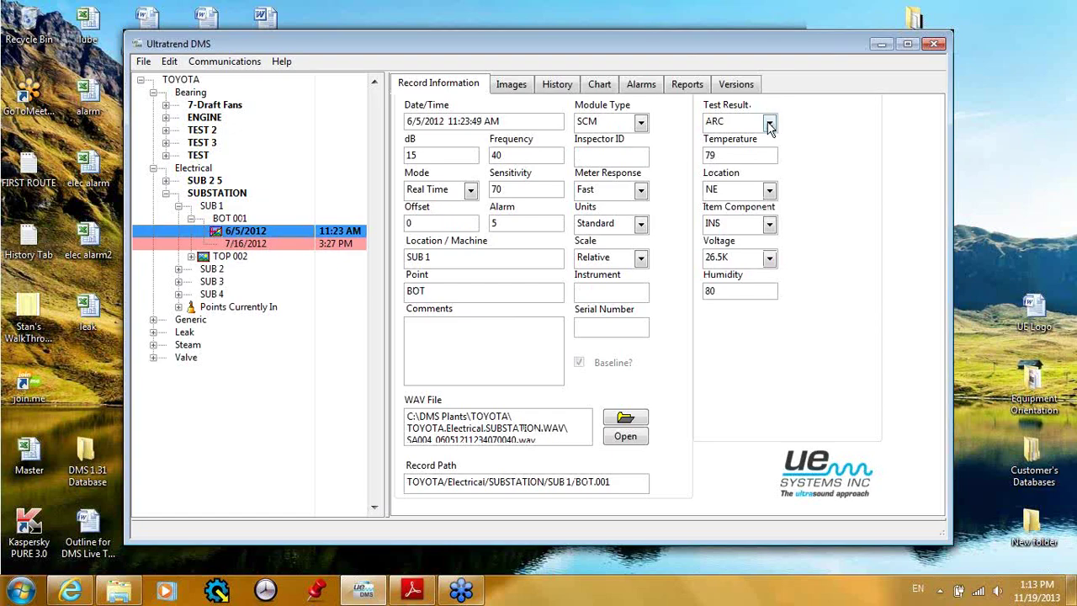
- Review the Test Result and Location options of the 6/5/2012 electrical record without choosing another value
{"action": "left_click", "coordinate": [770, 124]}
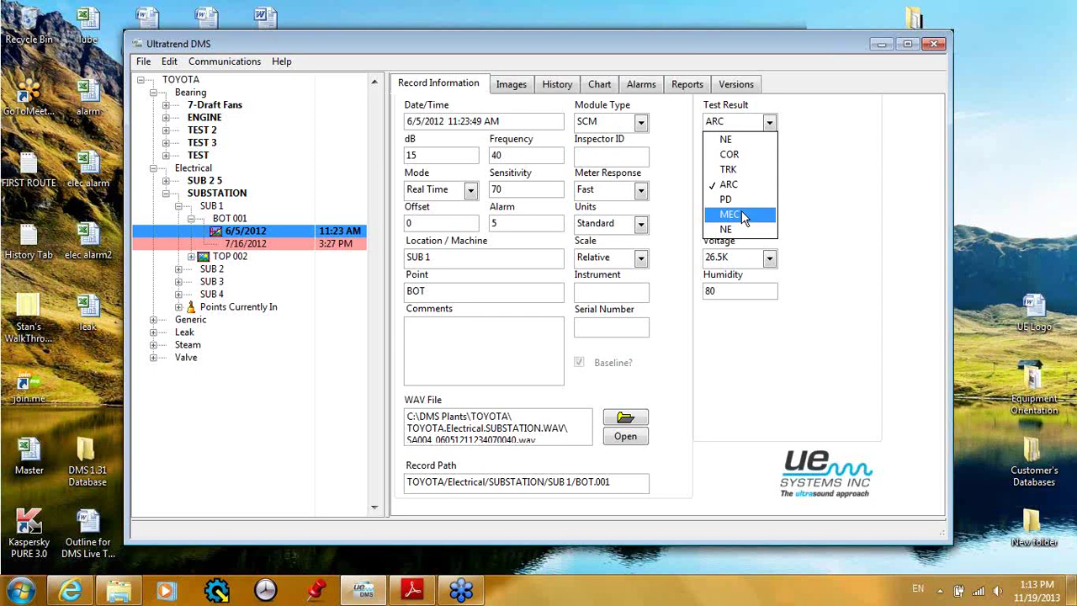
{"action": "left_click", "coordinate": [768, 124]}
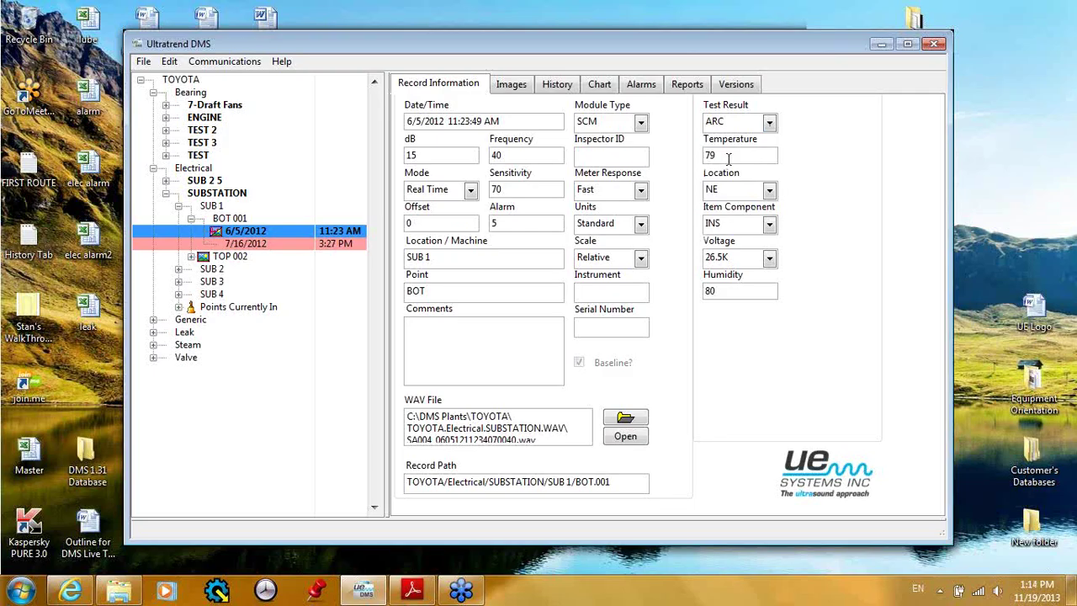
{"action": "left_click", "coordinate": [768, 190]}
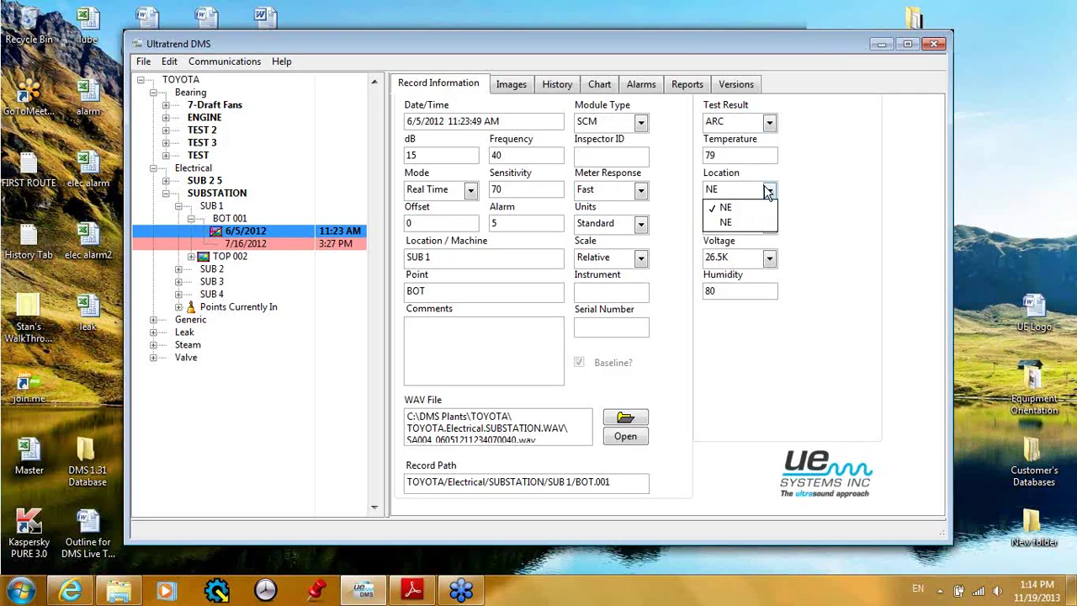
{"action": "left_click", "coordinate": [768, 194]}
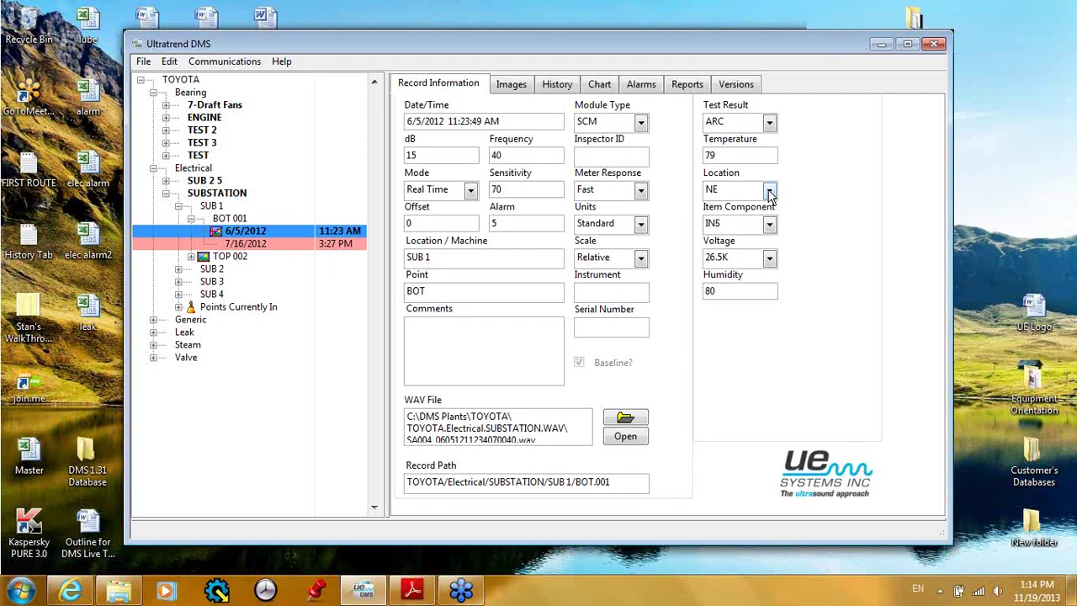
- Review the Item Component and Voltage options and the Humidity field of the 6/5/2012 electrical record
{"action": "left_click", "coordinate": [769, 224]}
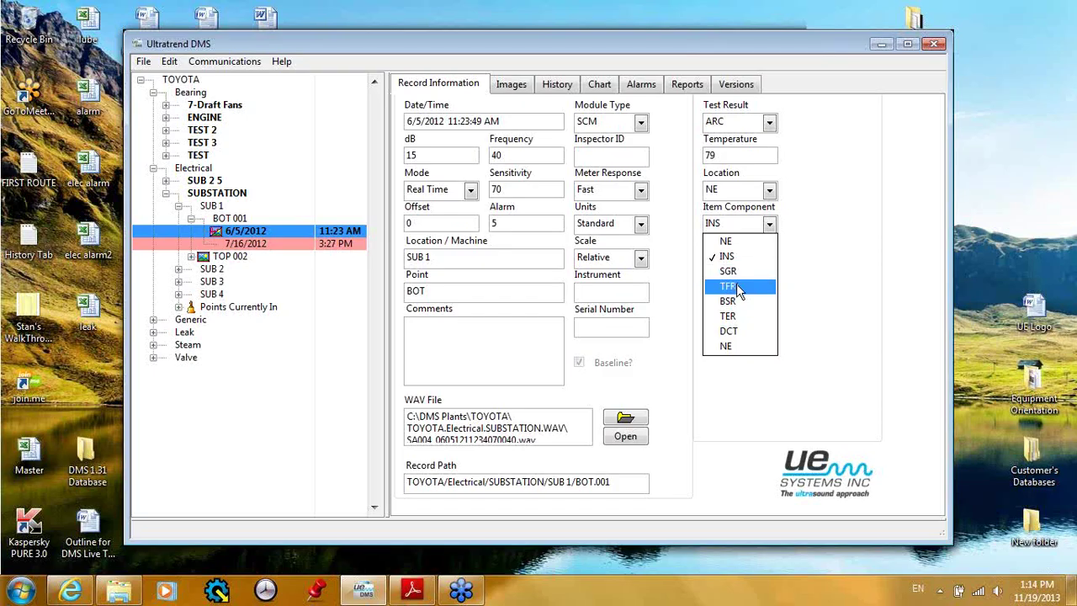
{"action": "left_click", "coordinate": [769, 225]}
{"action": "left_click", "coordinate": [769, 260]}
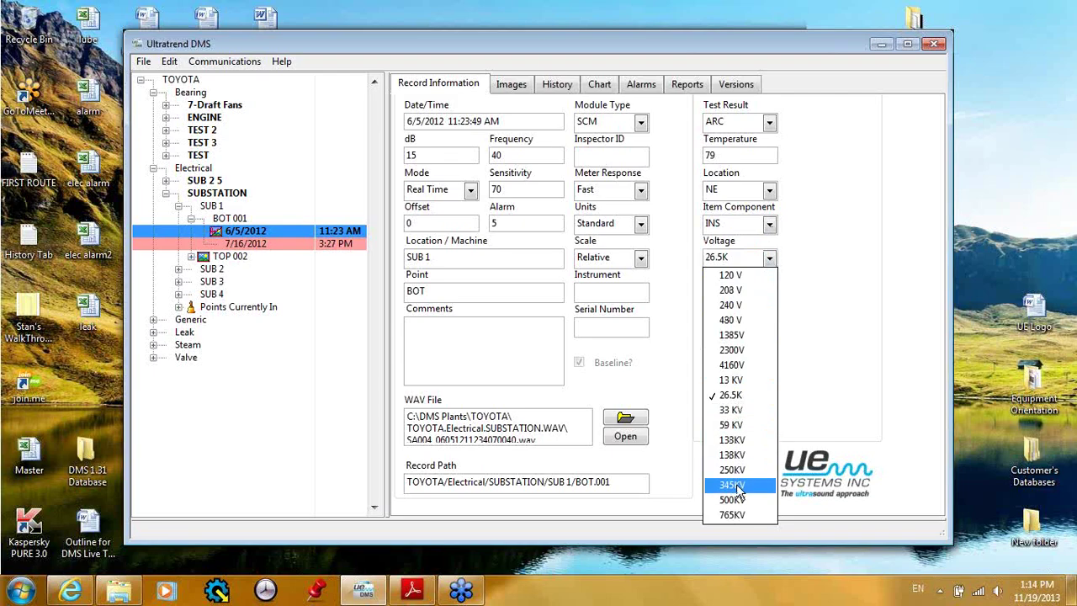
{"action": "left_click", "coordinate": [769, 258]}
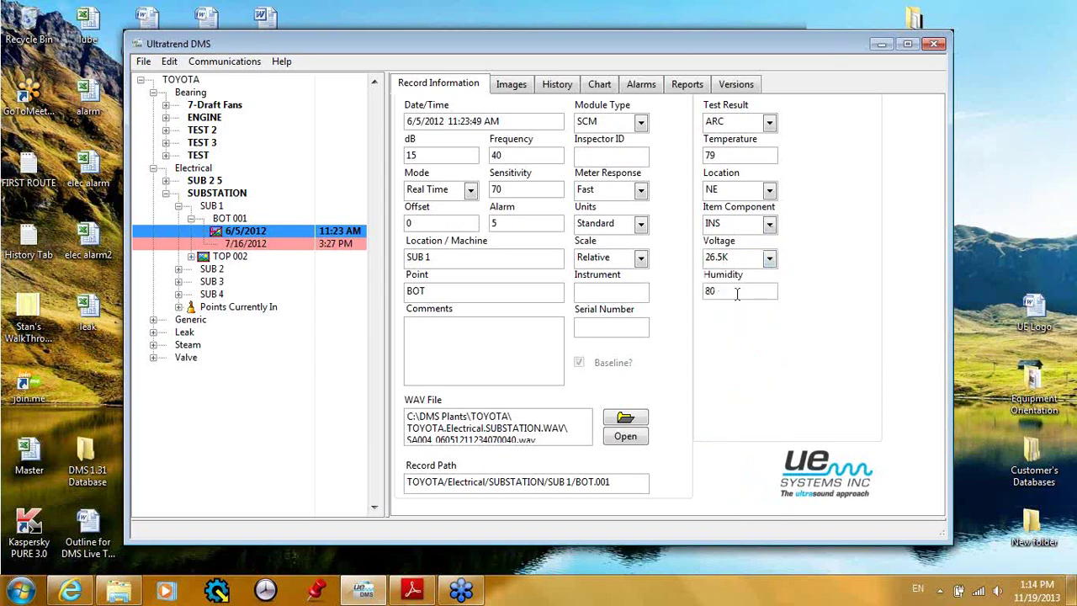
{"action": "left_click", "coordinate": [736, 292]}
- Collapse SUBSTATION and open the 7/16/2013 leak record of point 001 at LOCATION in the Compress group
{"action": "left_click", "coordinate": [164, 193]}
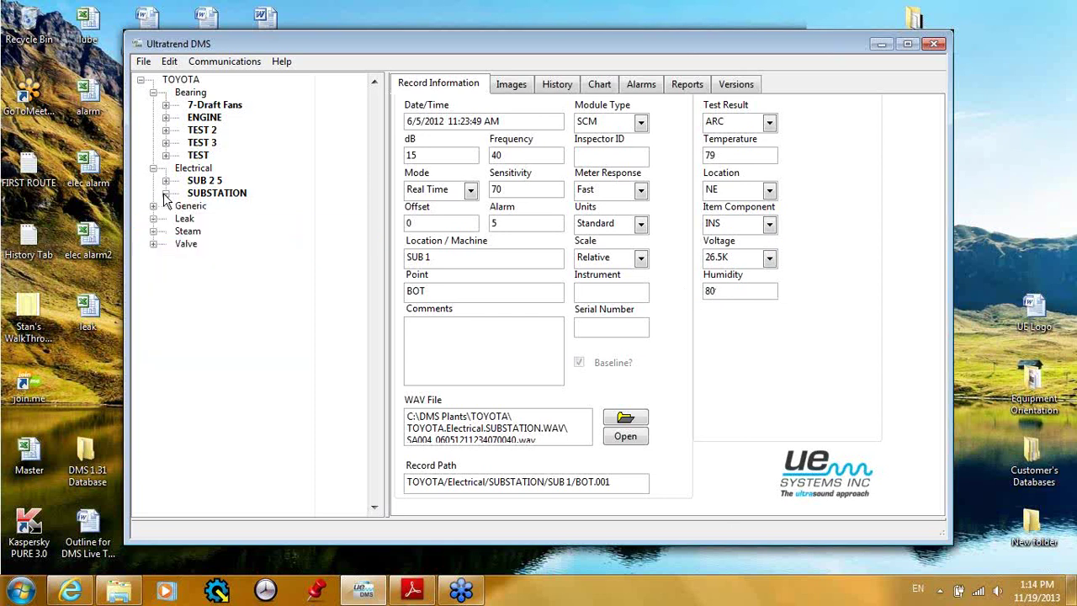
{"action": "left_click", "coordinate": [153, 218]}
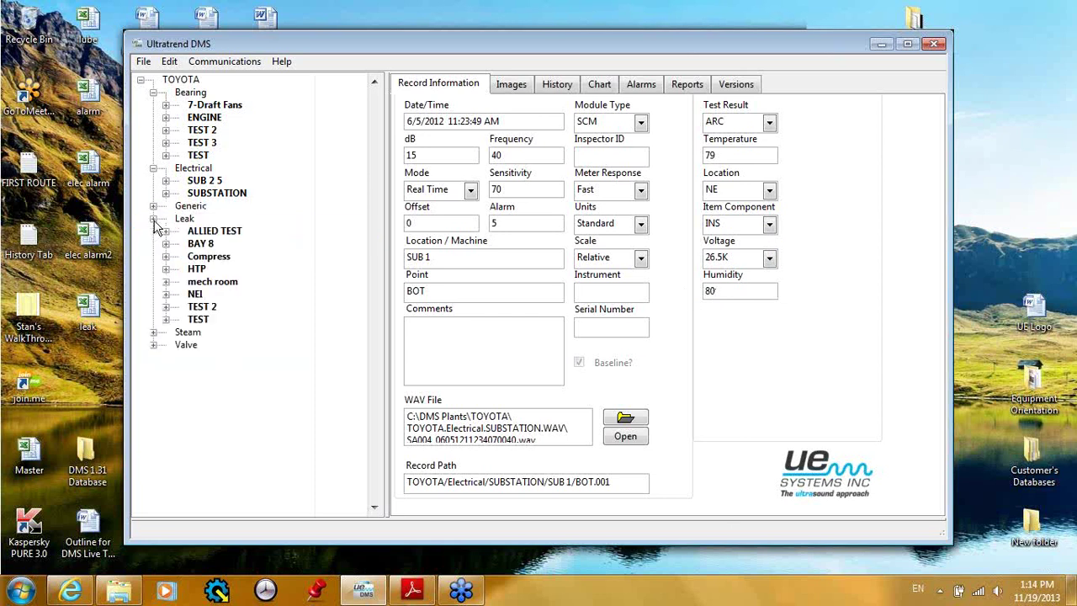
{"action": "left_click", "coordinate": [173, 259]}
{"action": "left_click", "coordinate": [167, 256]}
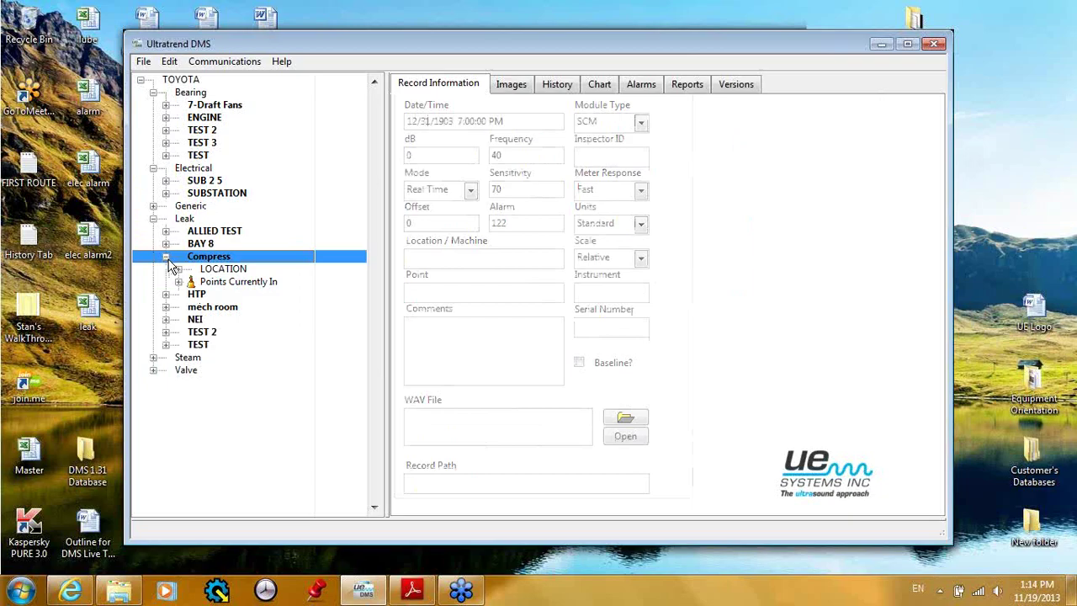
{"action": "left_click", "coordinate": [178, 269]}
{"action": "left_click", "coordinate": [191, 282]}
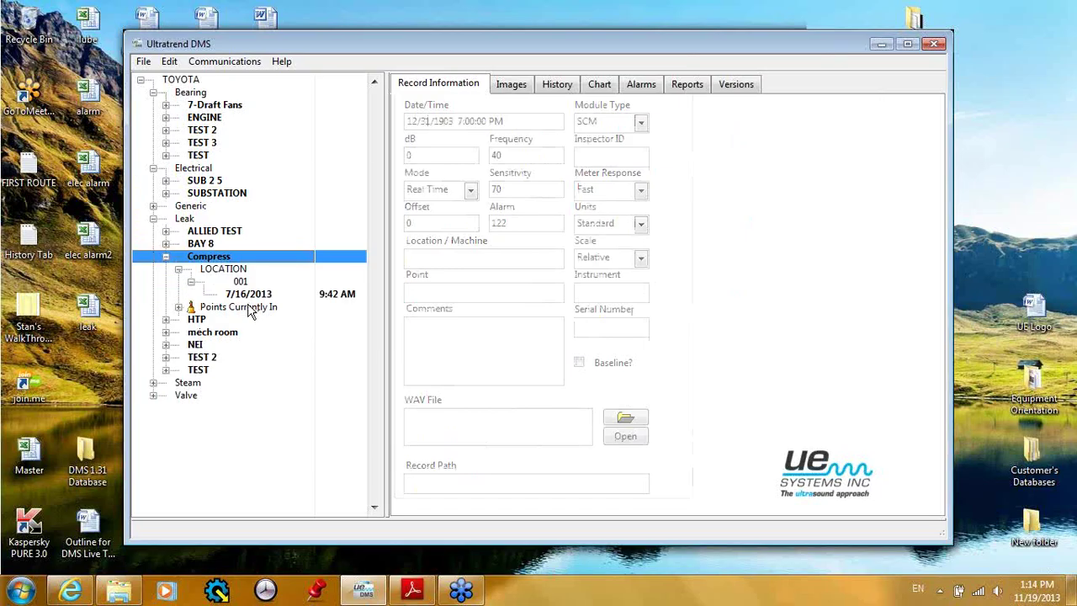
{"action": "left_click", "coordinate": [249, 296]}
- Review the Test Result, Pressure, Application and Distance fields of the 7/16/2013 leak record without changing any value
{"action": "left_click", "coordinate": [769, 122]}
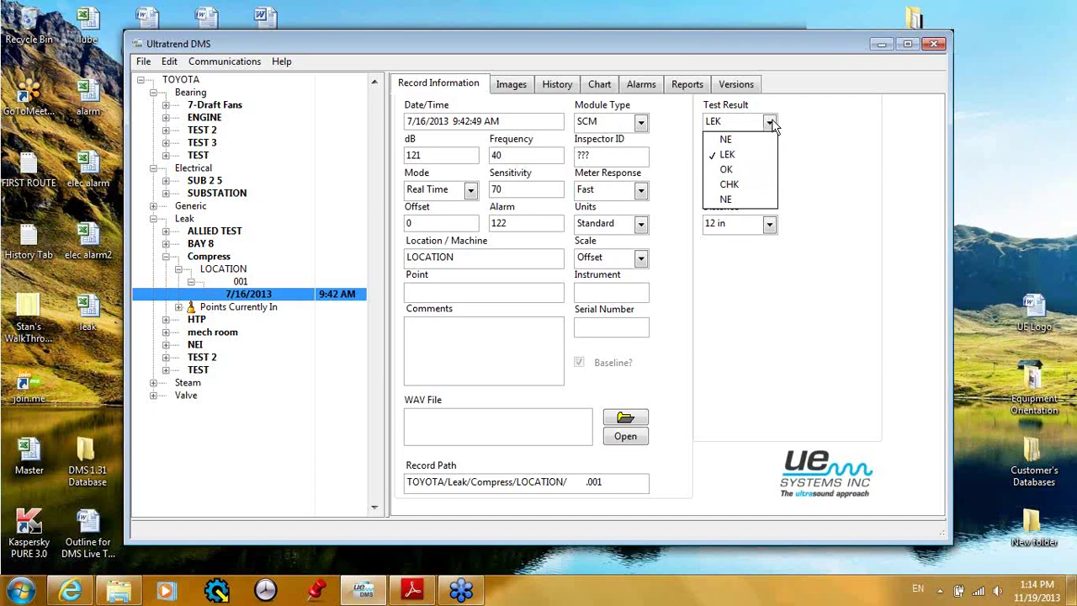
{"action": "left_click", "coordinate": [770, 122]}
{"action": "left_click", "coordinate": [749, 156]}
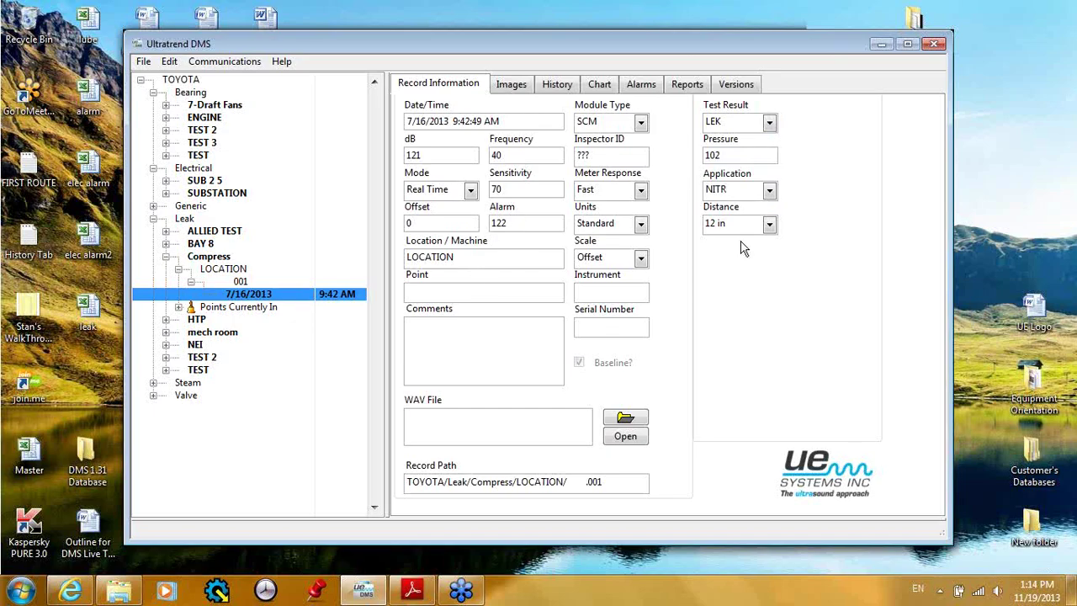
{"action": "left_click", "coordinate": [767, 191]}
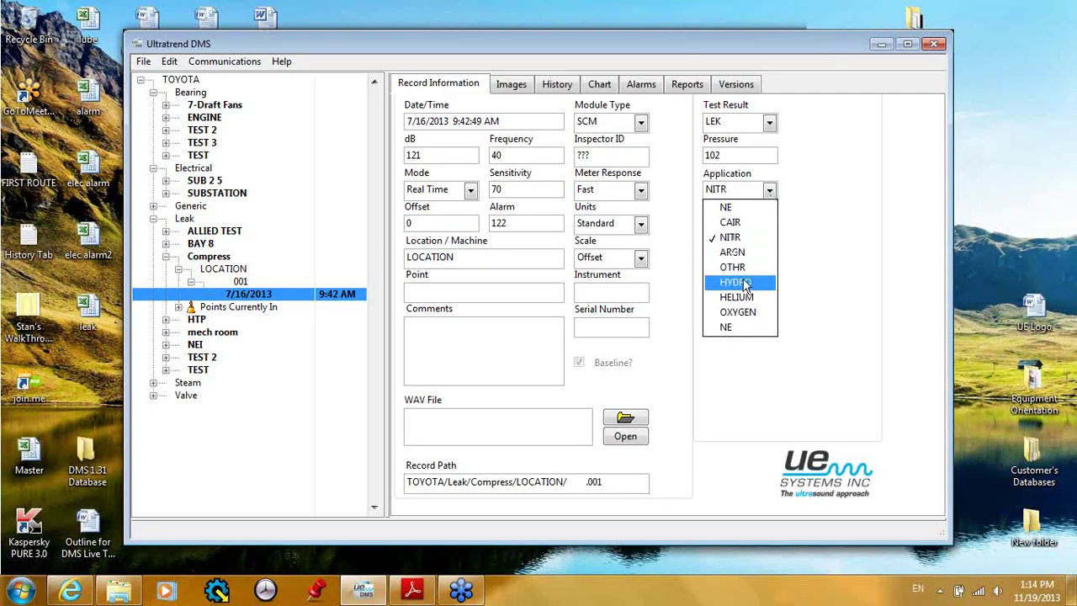
{"action": "left_click", "coordinate": [769, 192]}
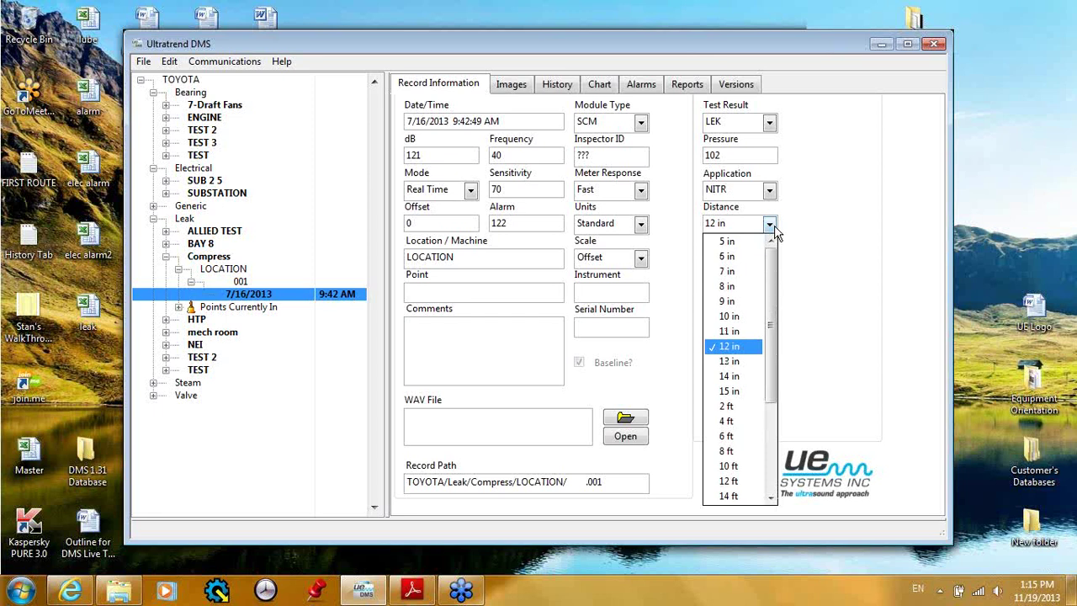
{"action": "left_click", "coordinate": [774, 227]}
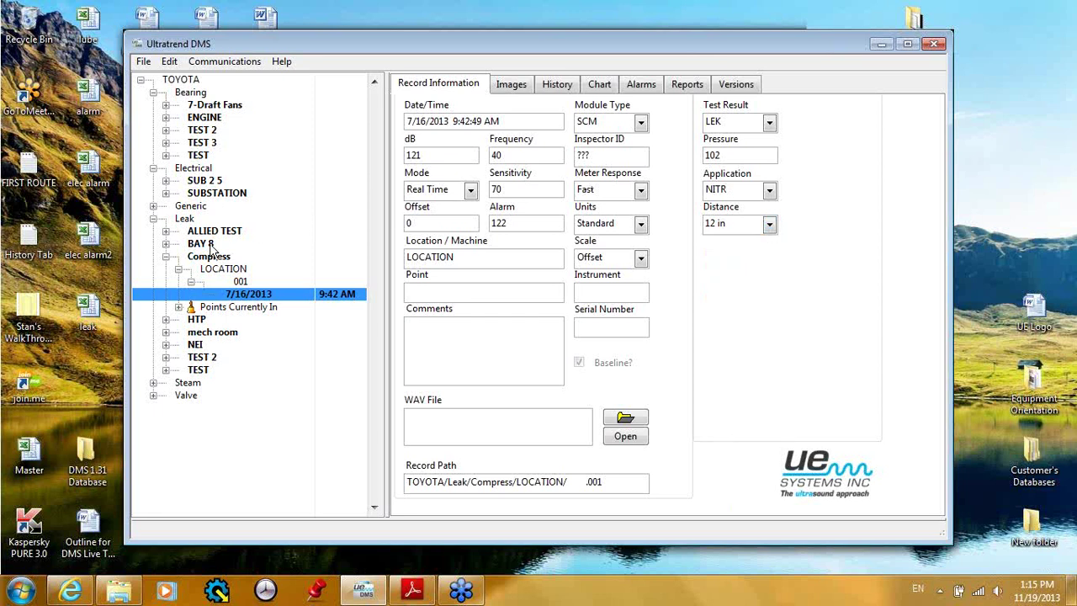
- Collapse the Leak branch, return to bearing point TAIL 001 under ENGINE, and show the images of its 9/17/2003 record
{"action": "left_click", "coordinate": [178, 270]}
{"action": "left_click", "coordinate": [165, 255]}
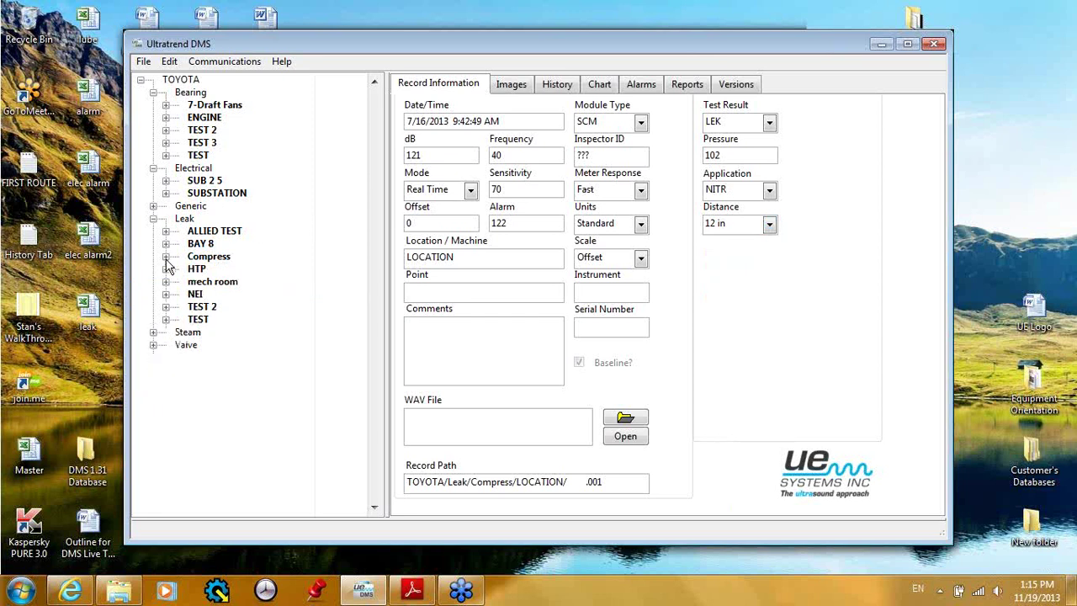
{"action": "left_click", "coordinate": [153, 218]}
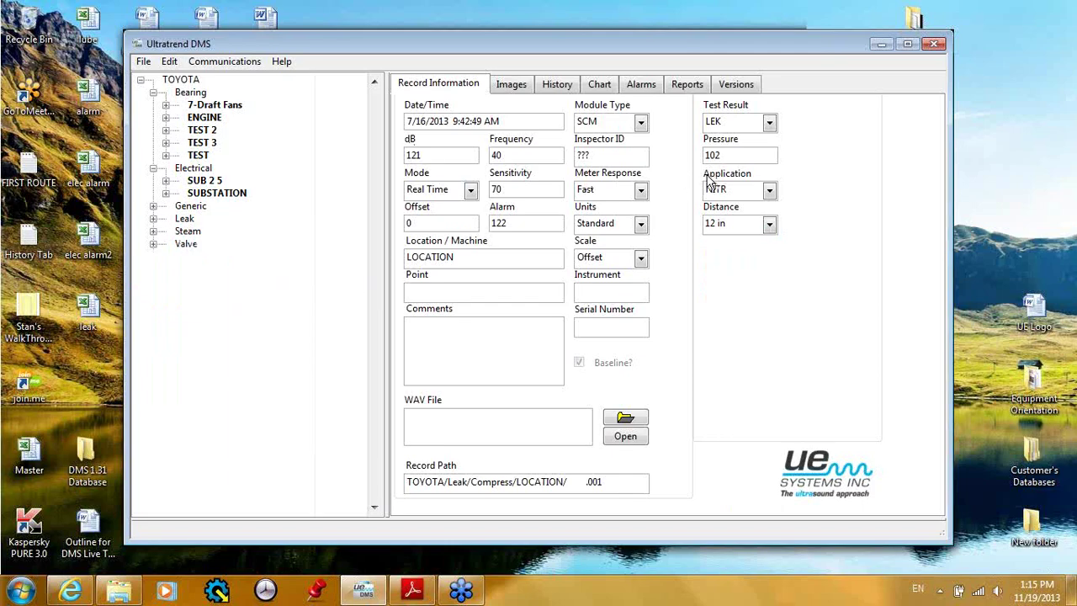
{"action": "left_click", "coordinate": [165, 117]}
{"action": "left_click", "coordinate": [178, 131]}
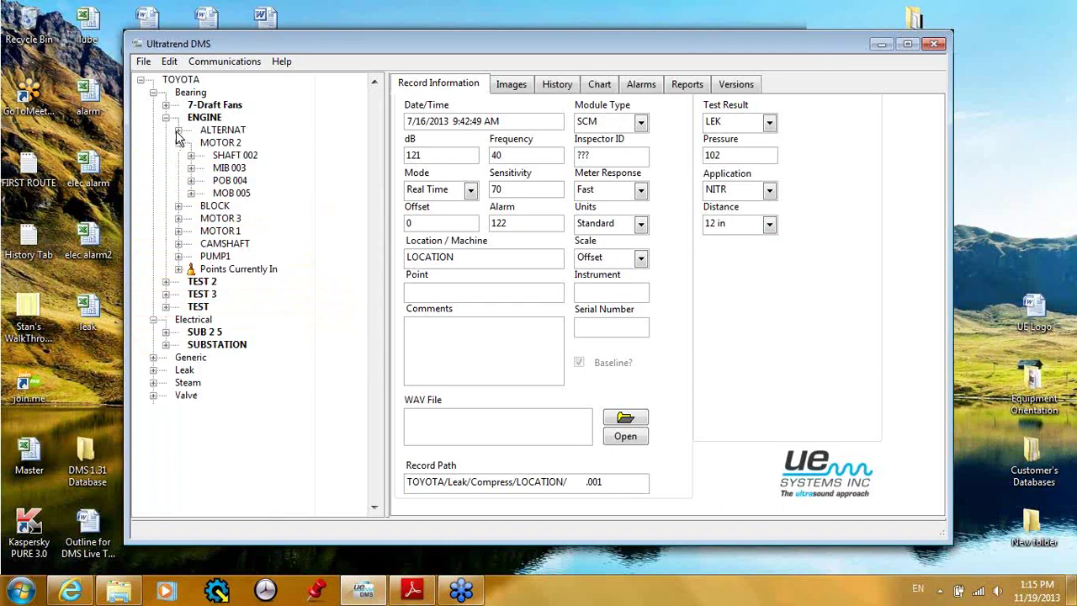
{"action": "left_click", "coordinate": [178, 132]}
{"action": "left_click", "coordinate": [235, 170]}
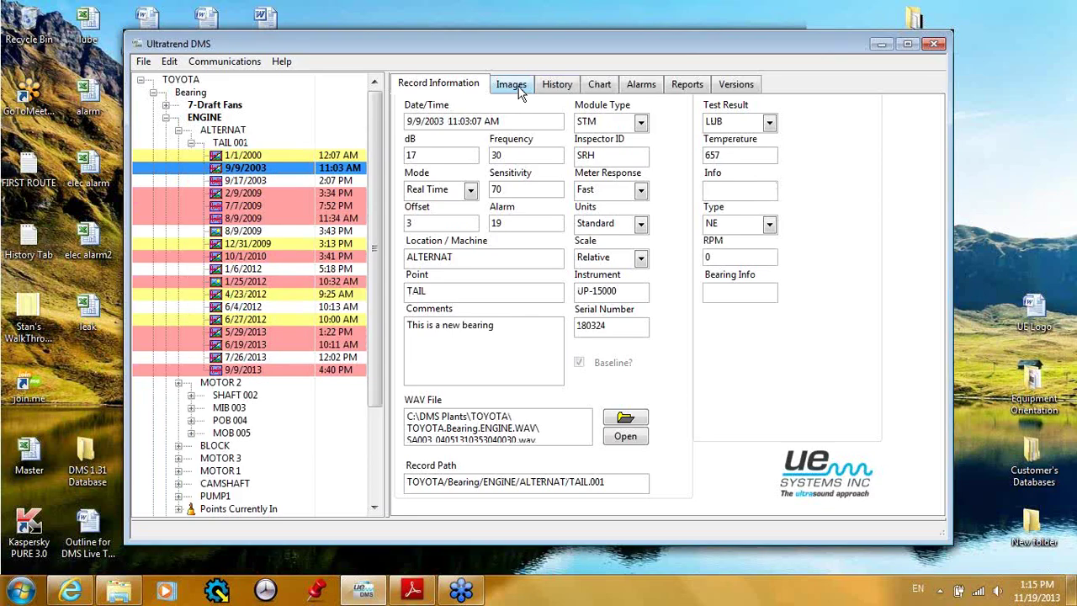
{"action": "left_click", "coordinate": [259, 182]}
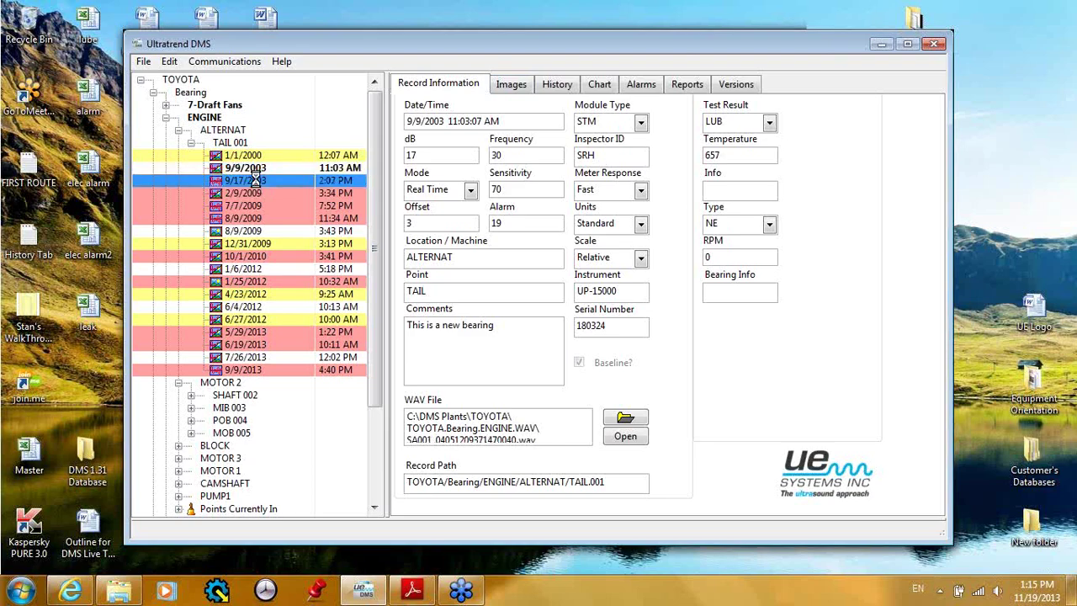
{"action": "left_click", "coordinate": [507, 85]}
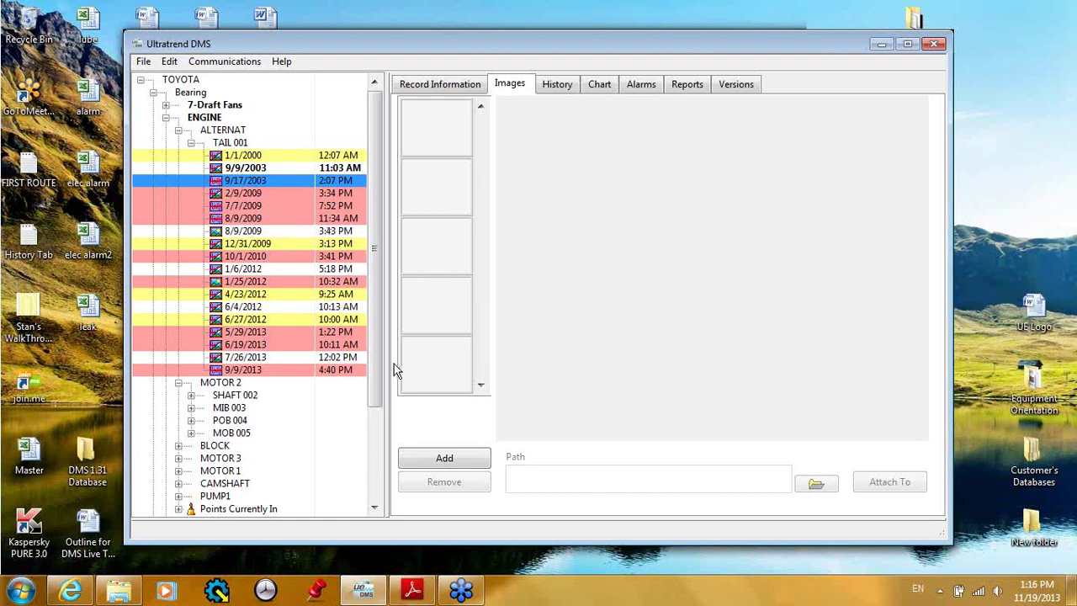
- Add the Penguins image from the Sample Pictures folder to the 9/17/2003 record
{"action": "left_click", "coordinate": [445, 461]}
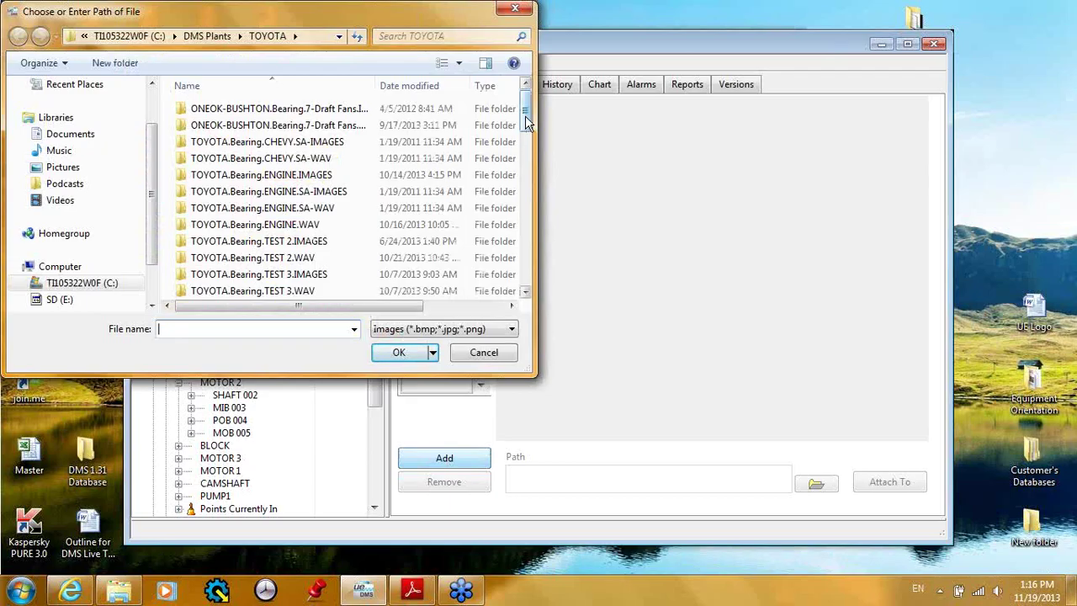
{"action": "left_click_drag", "start_coordinate": [526, 122], "coordinate": [527, 129]}
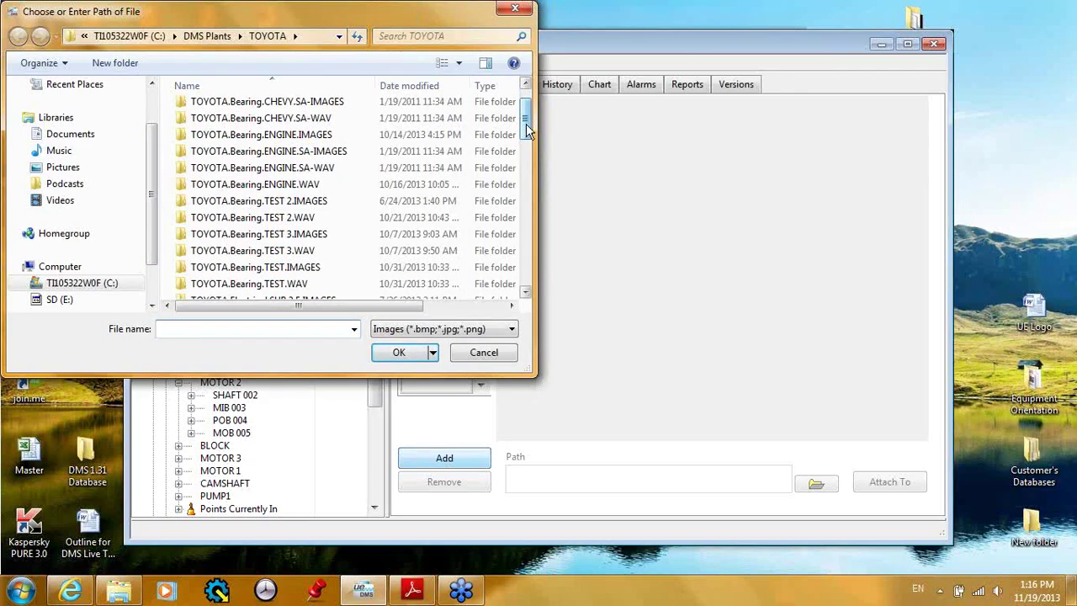
{"action": "left_click", "coordinate": [79, 172]}
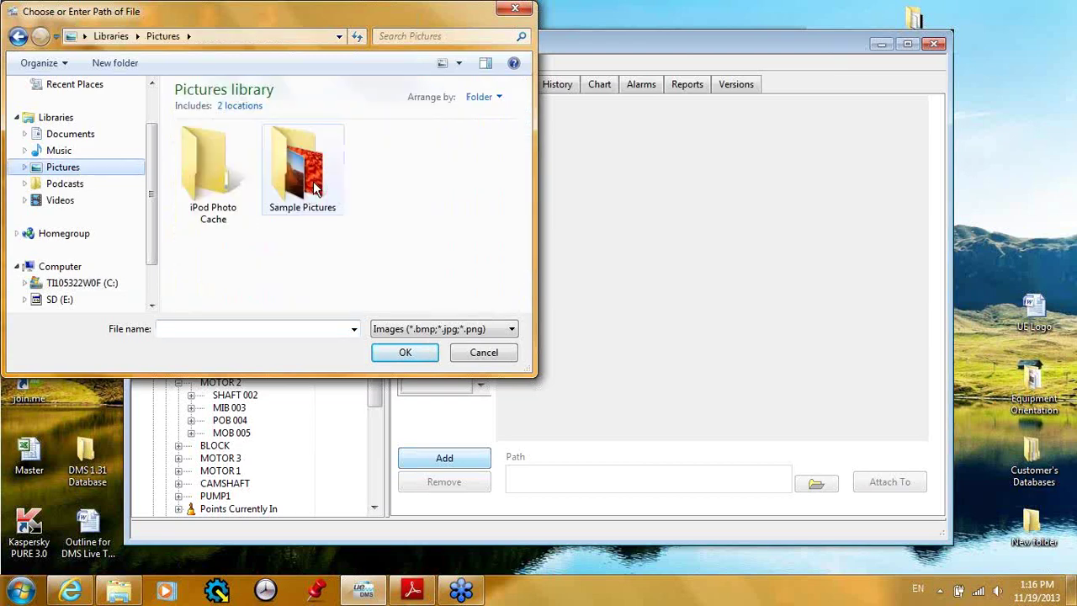
{"action": "double_click", "coordinate": [315, 188]}
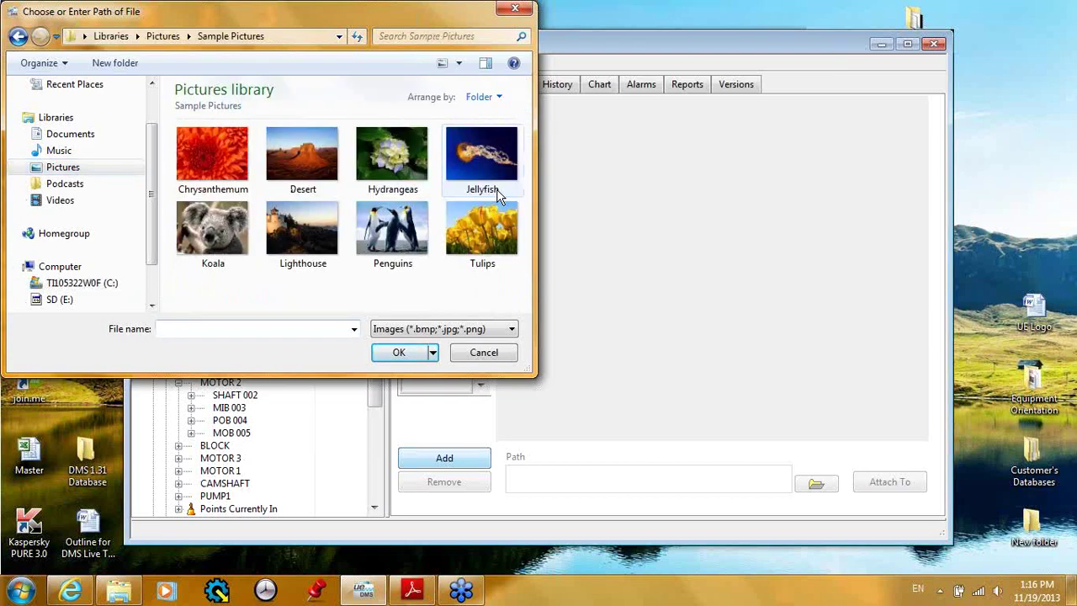
{"action": "double_click", "coordinate": [395, 227]}
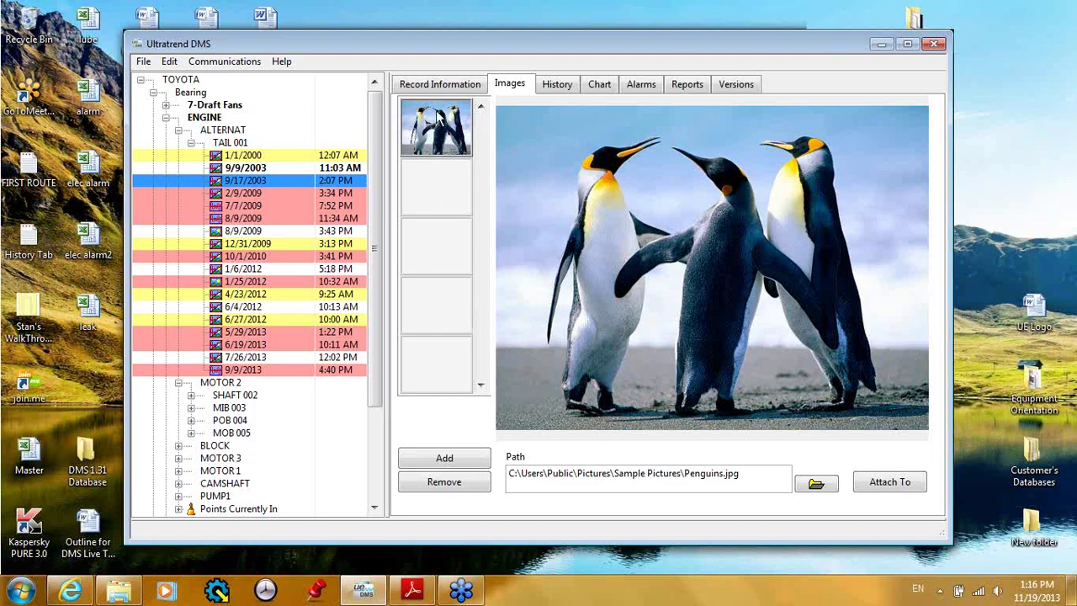
- Remove the Penguins image from the 9/17/2003 record
{"action": "left_click", "coordinate": [446, 486]}
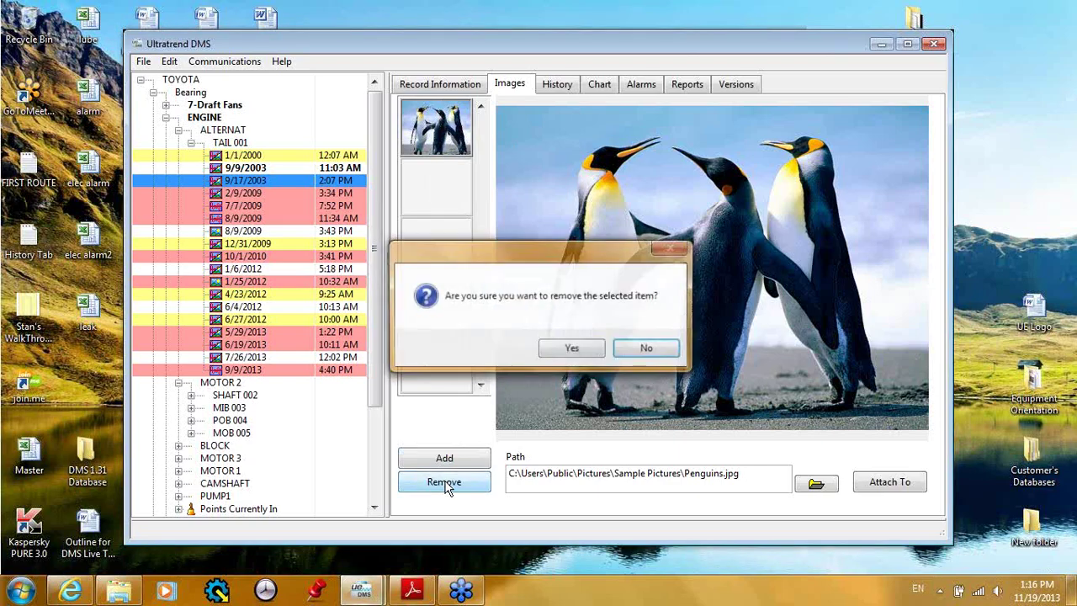
{"action": "left_click", "coordinate": [576, 350]}
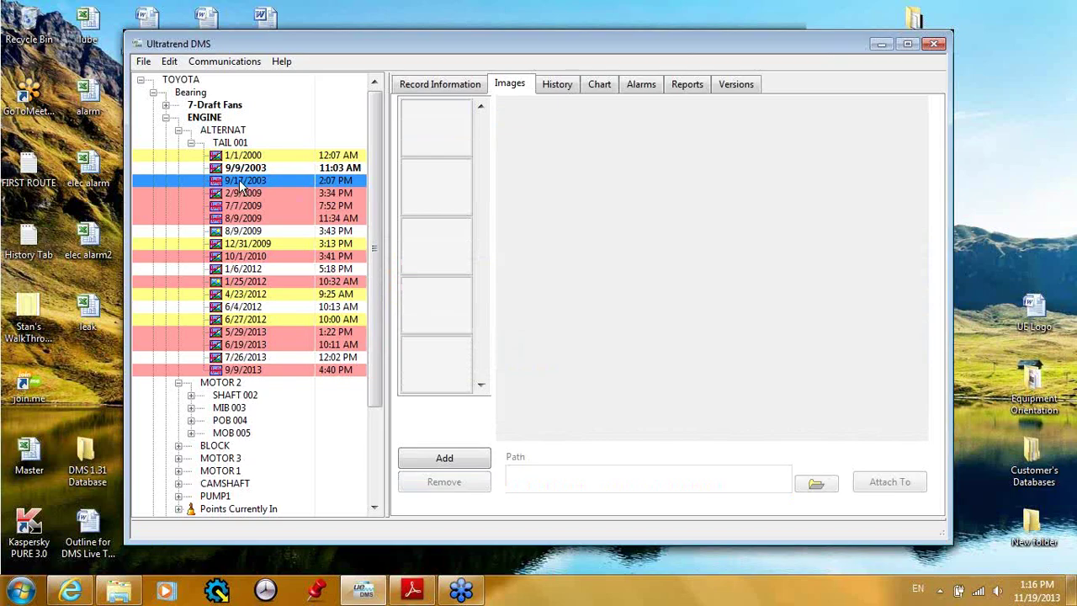
- Add the Penguins image from the Sample Pictures folder to the 9/17/2003 record again
{"action": "left_click", "coordinate": [468, 462]}
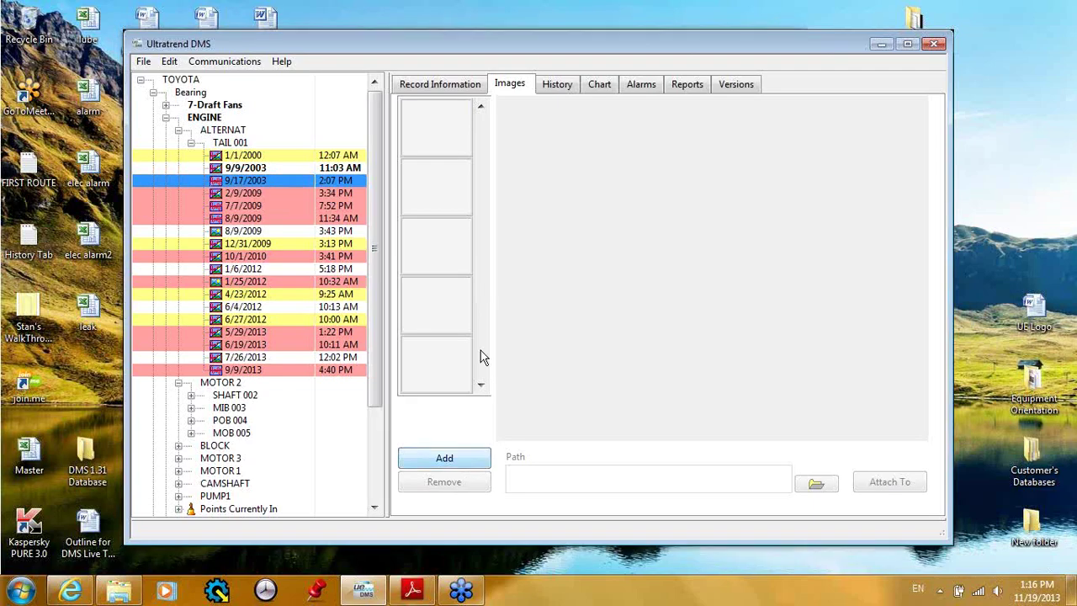
{"action": "left_click", "coordinate": [71, 170]}
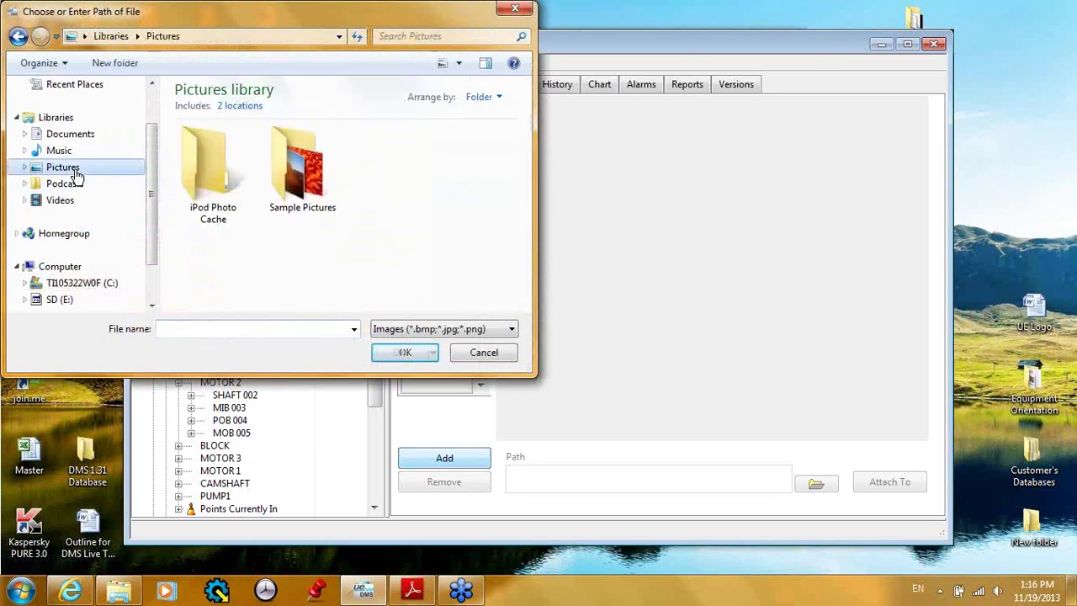
{"action": "double_click", "coordinate": [315, 183]}
{"action": "double_click", "coordinate": [396, 229]}
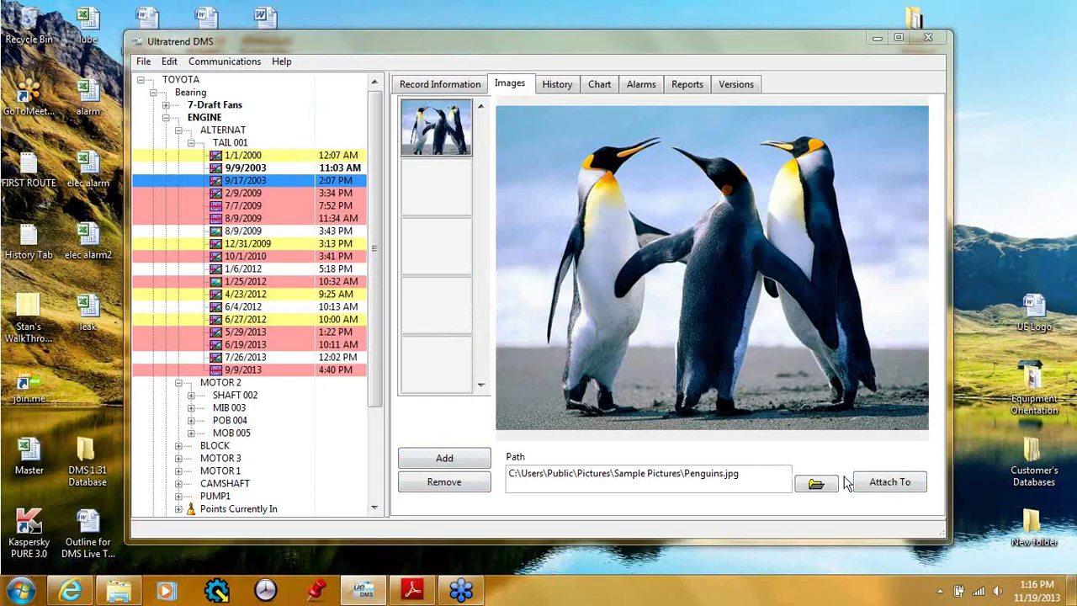
- Attach the Penguins image of the 9/17/2003 record to its point and show the images of TAIL 001
{"action": "left_click", "coordinate": [889, 481]}
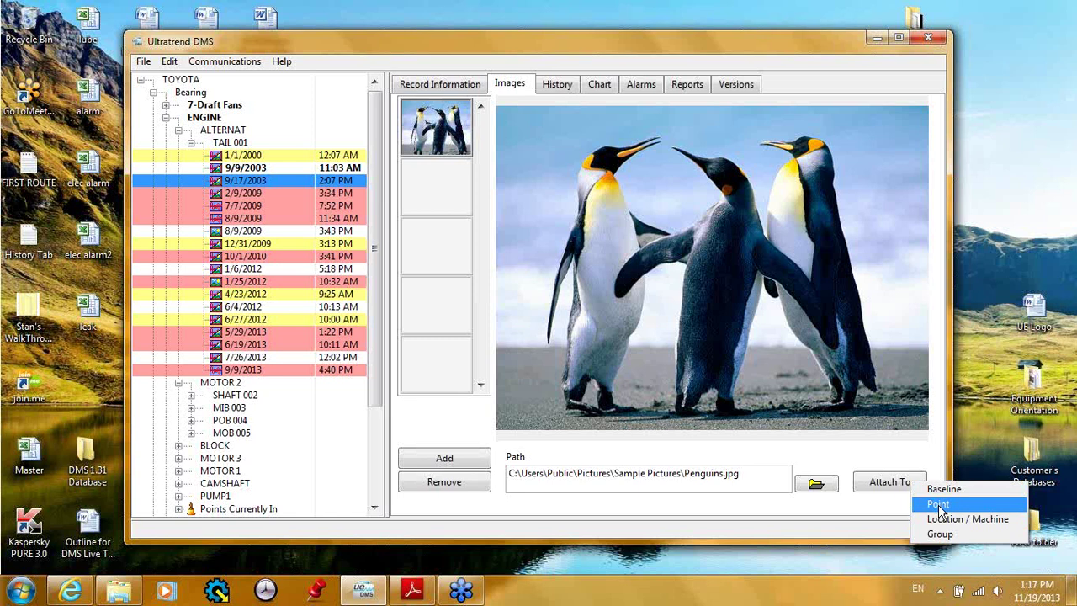
{"action": "left_click", "coordinate": [938, 505]}
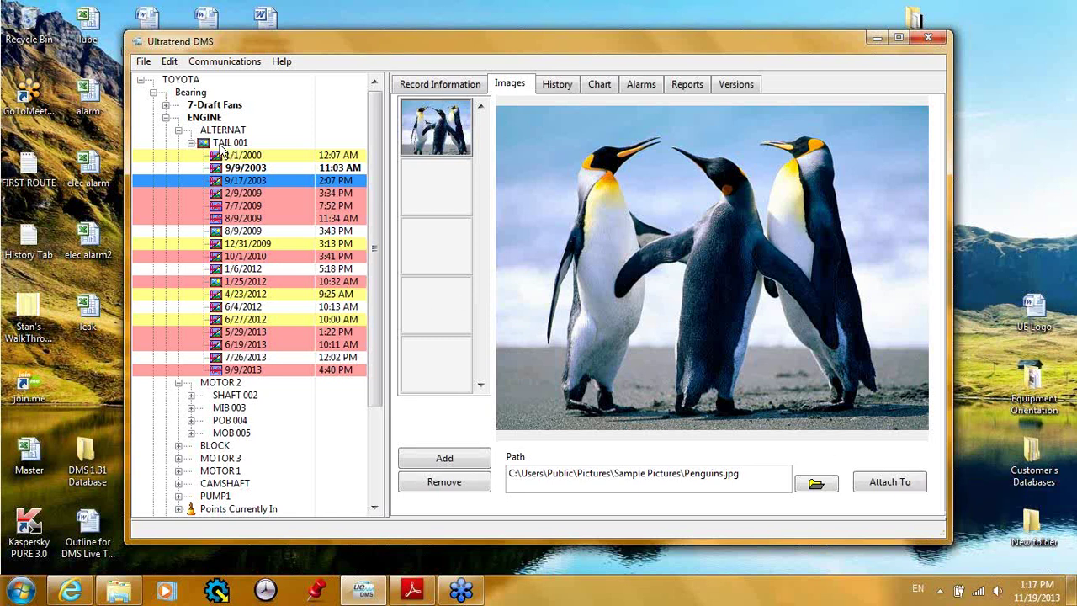
{"action": "left_click", "coordinate": [222, 143]}
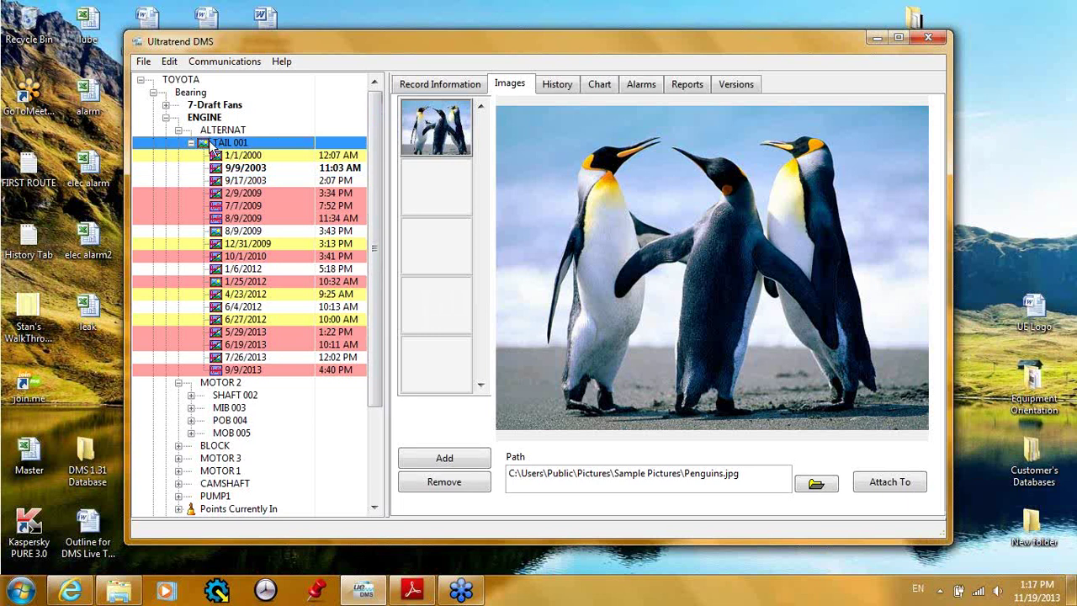
- Attach the Penguins image of TAIL 001 to its group as well and show the images of ENGINE
{"action": "left_click", "coordinate": [883, 479]}
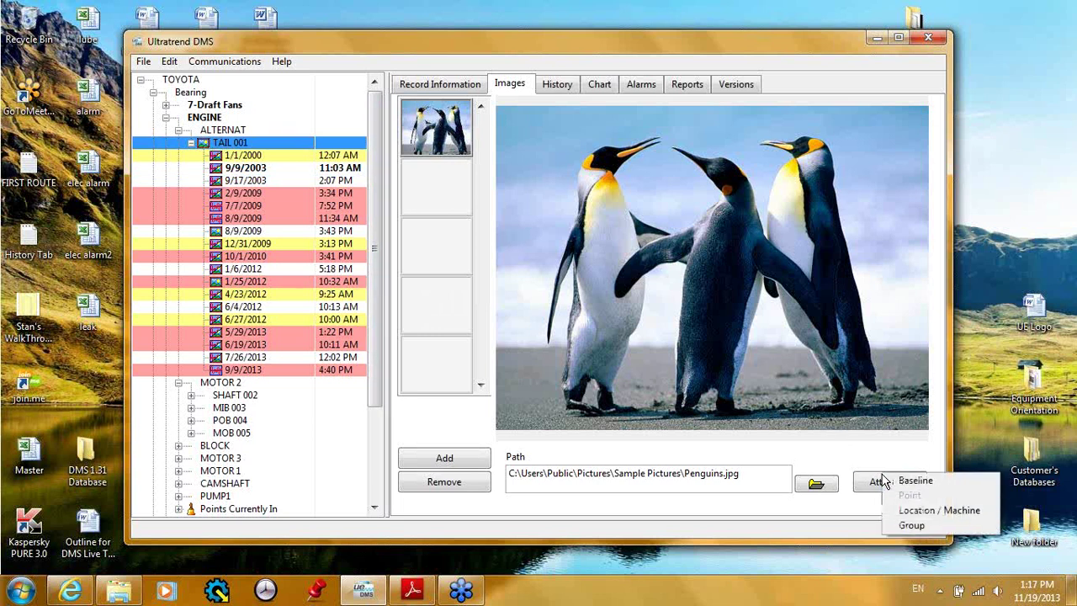
{"action": "left_click", "coordinate": [913, 526]}
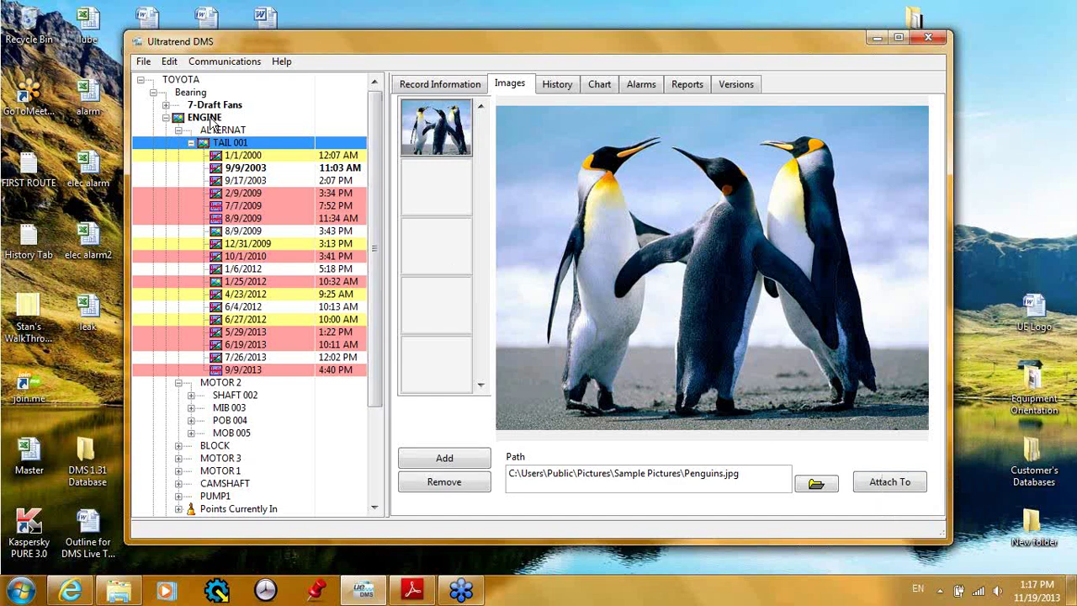
{"action": "left_click", "coordinate": [211, 121]}
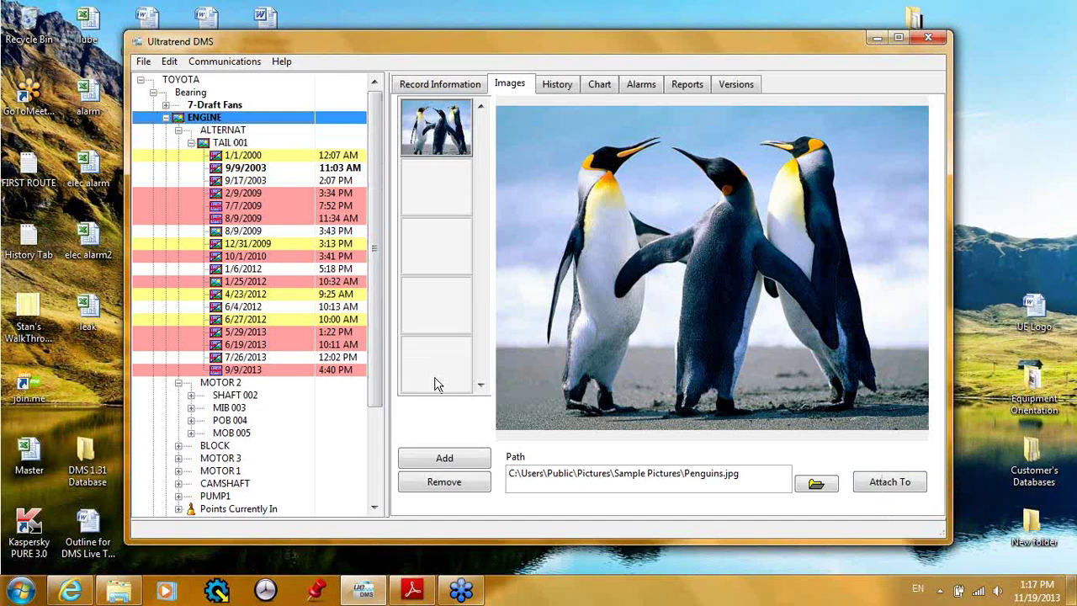
- Remove the Penguins image from the ENGINE group
{"action": "left_click", "coordinate": [446, 484]}
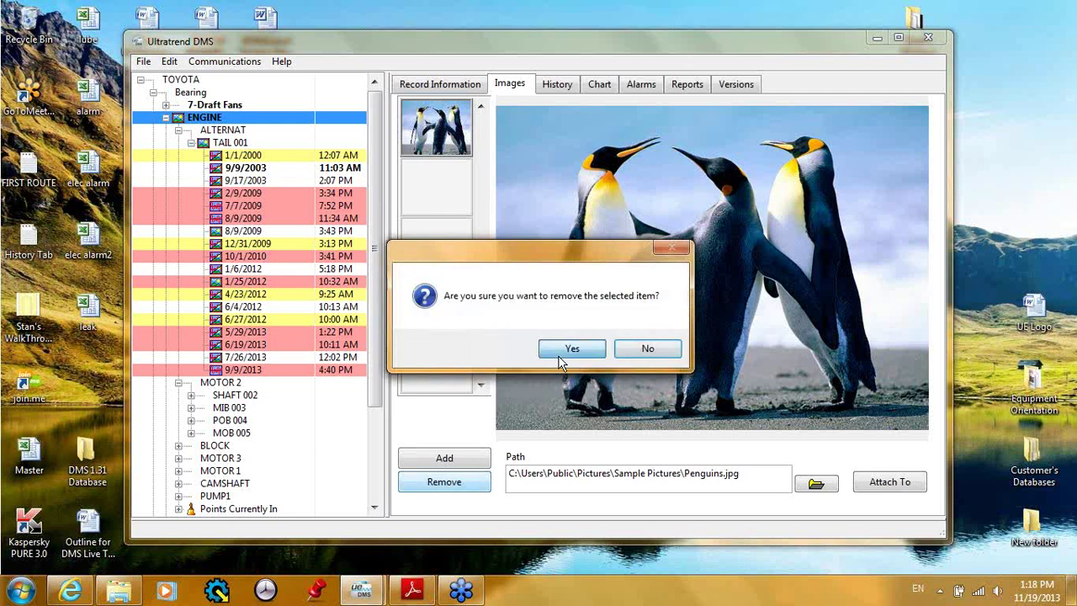
{"action": "left_click", "coordinate": [561, 352]}
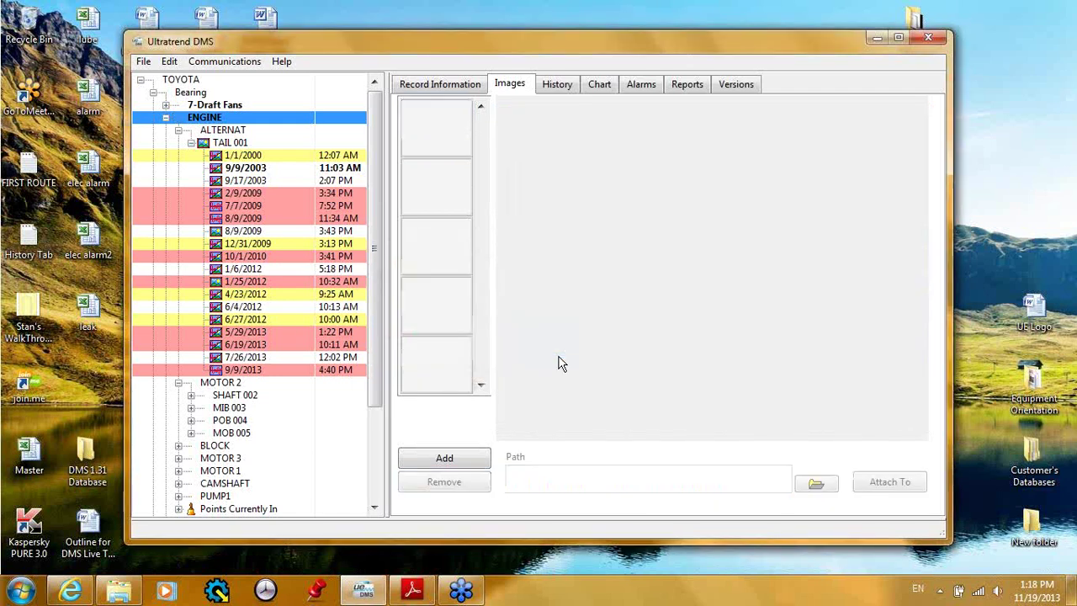
- Return to the images of the 9/17/2003 record and browse Sample Pictures from its image path without choosing another file
{"action": "left_click", "coordinate": [236, 184]}
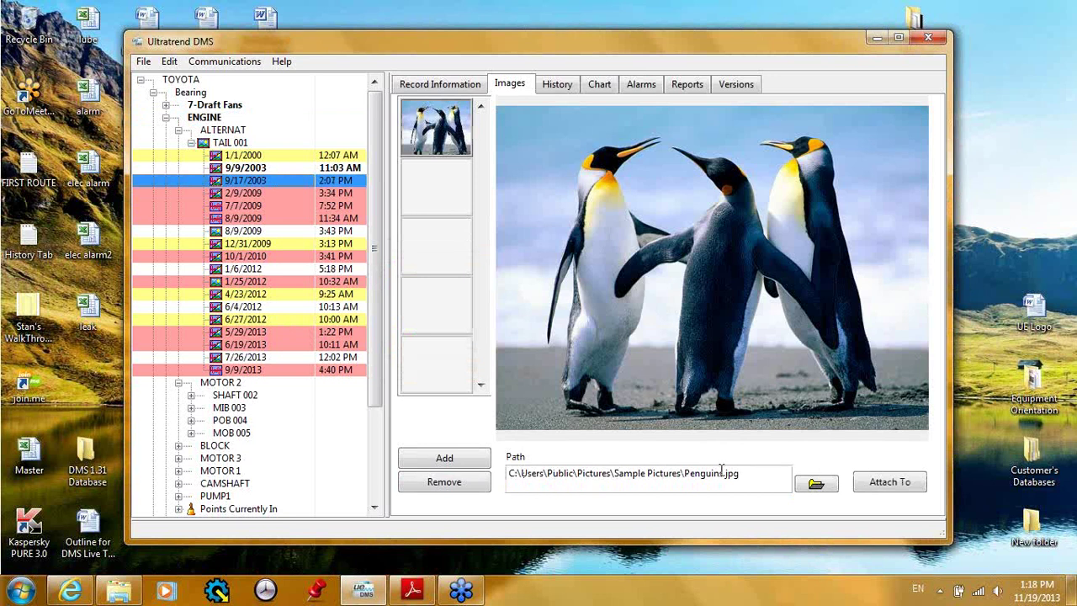
{"action": "left_click", "coordinate": [825, 489]}
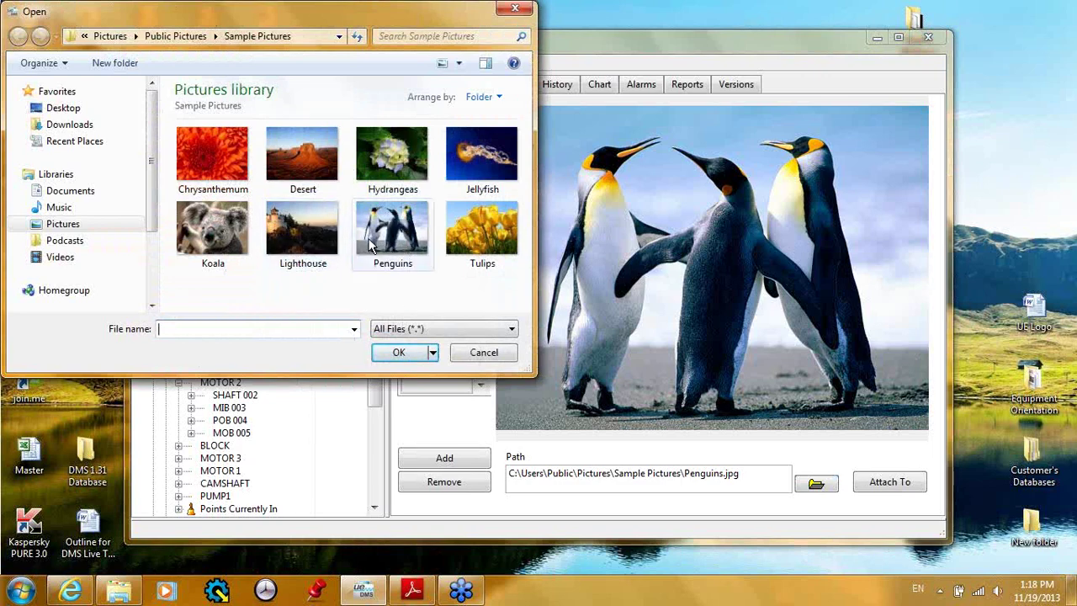
{"action": "left_click", "coordinate": [476, 356]}
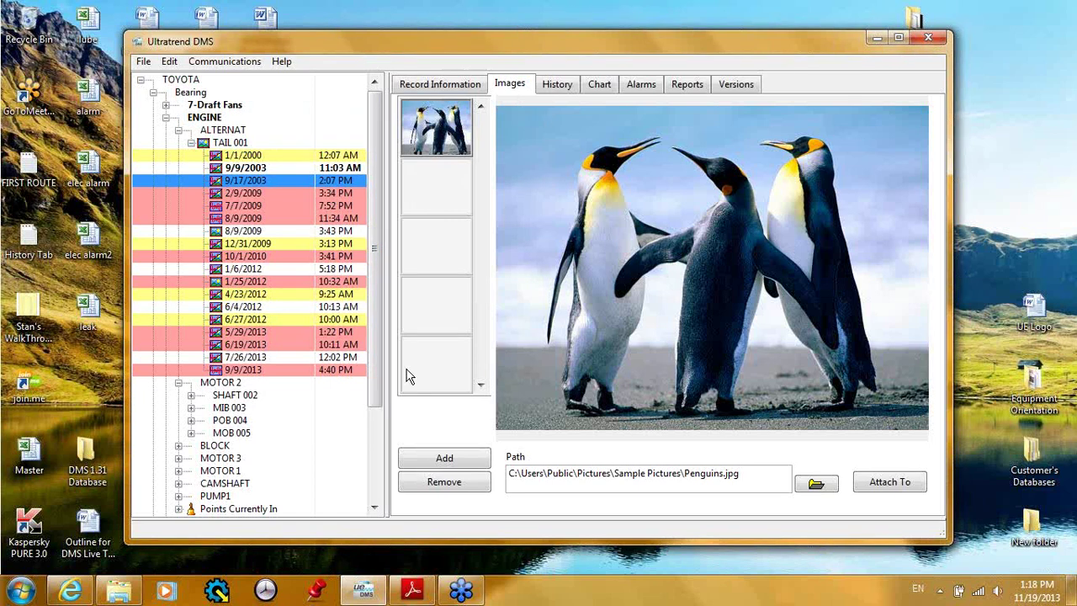
{"action": "left_click", "coordinate": [1063, 47]}
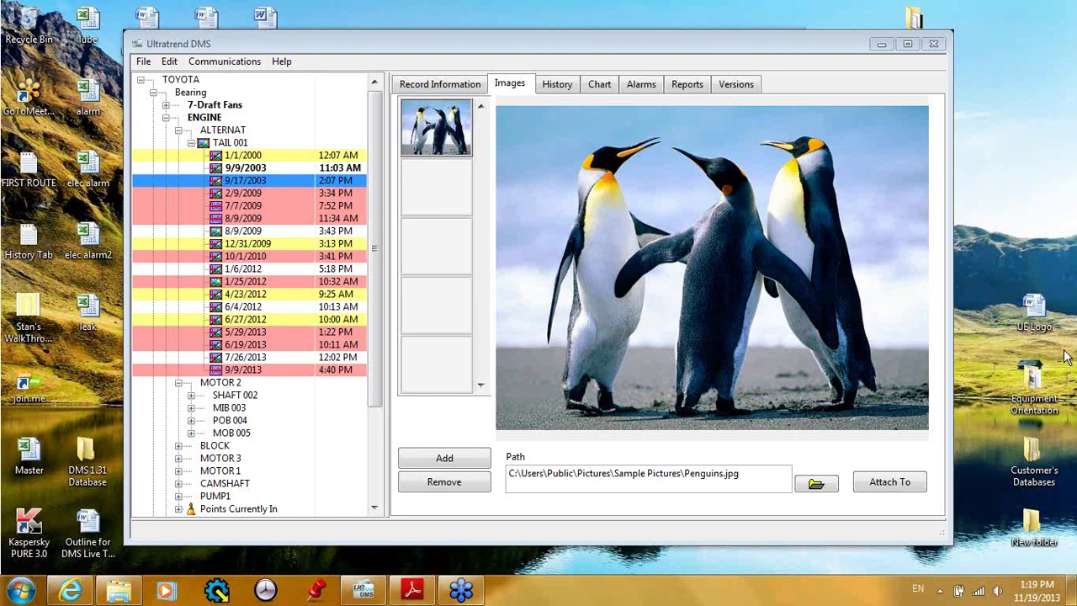
- Compare the Record Information of the 9/9/2003 and 9/17/2003 records under TAIL 001, checking the Frequency field
{"action": "left_click", "coordinate": [455, 85]}
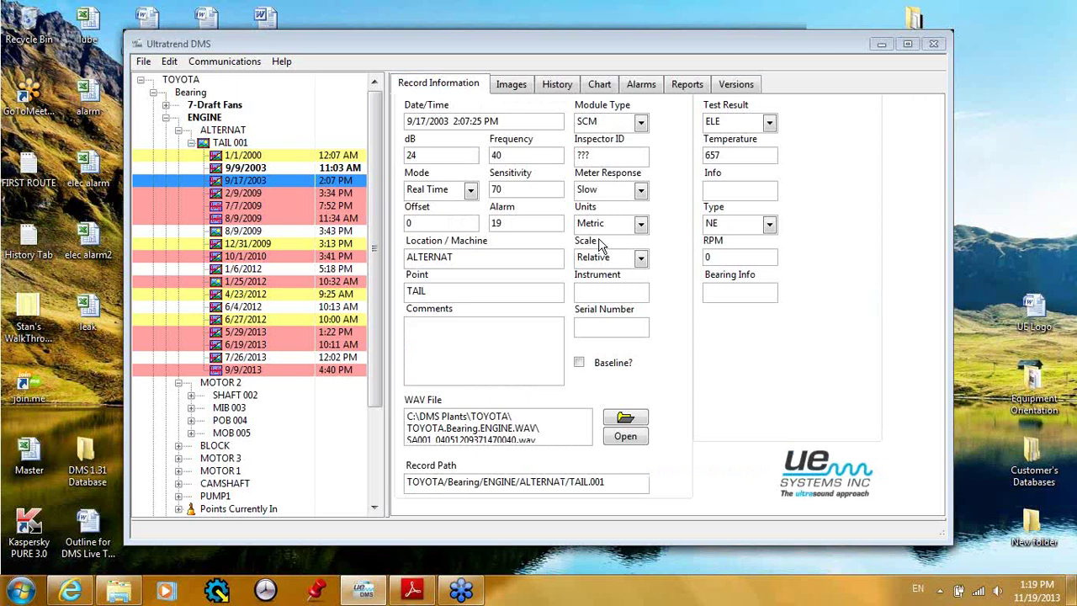
{"action": "left_click", "coordinate": [235, 169]}
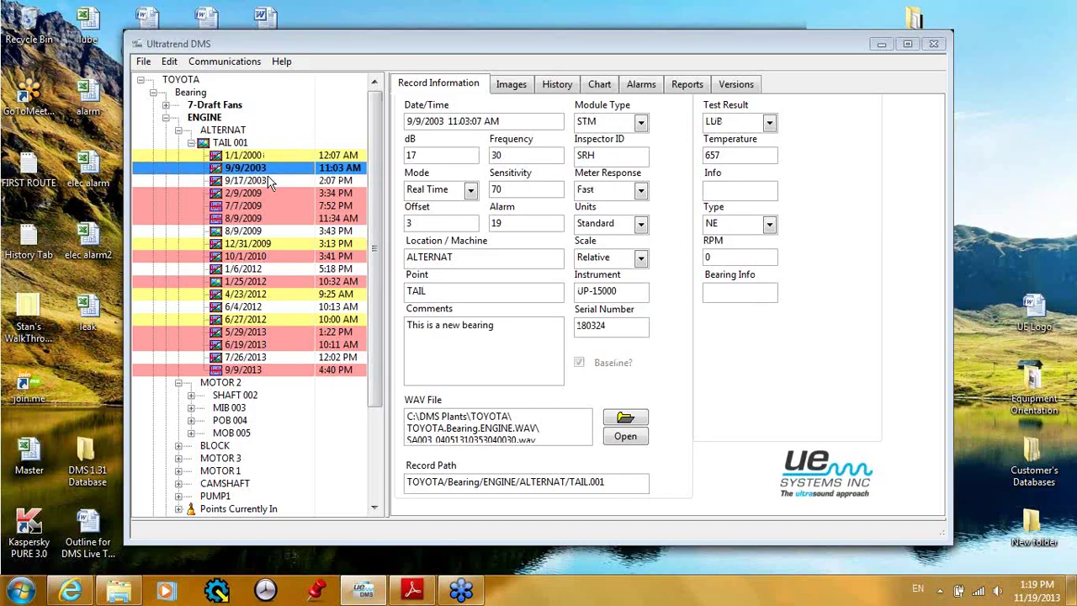
{"action": "left_click", "coordinate": [268, 178]}
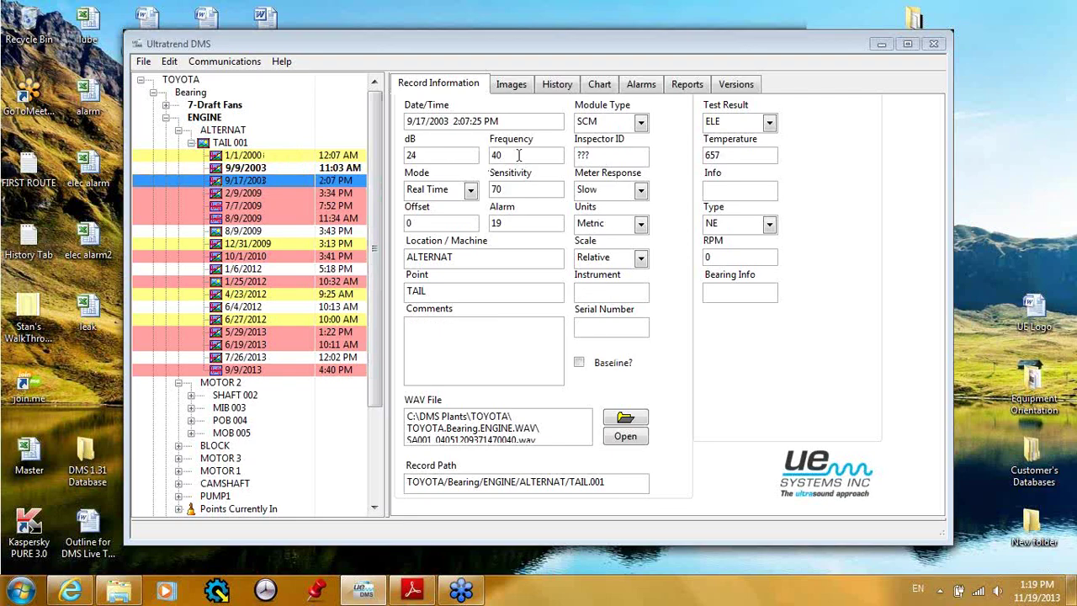
{"action": "left_click", "coordinate": [246, 171]}
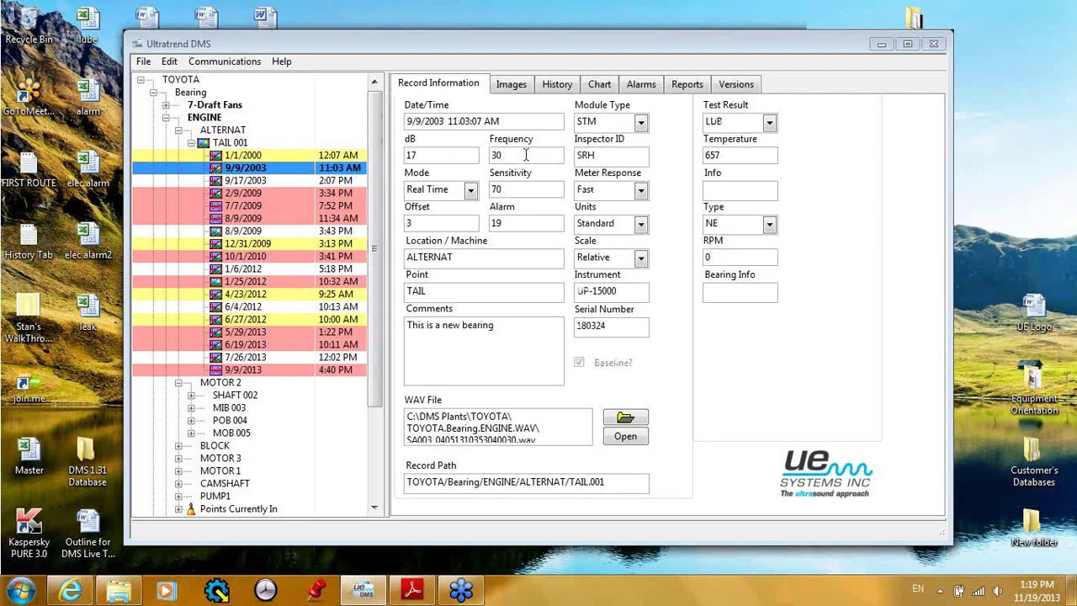
{"action": "left_click", "coordinate": [248, 182]}
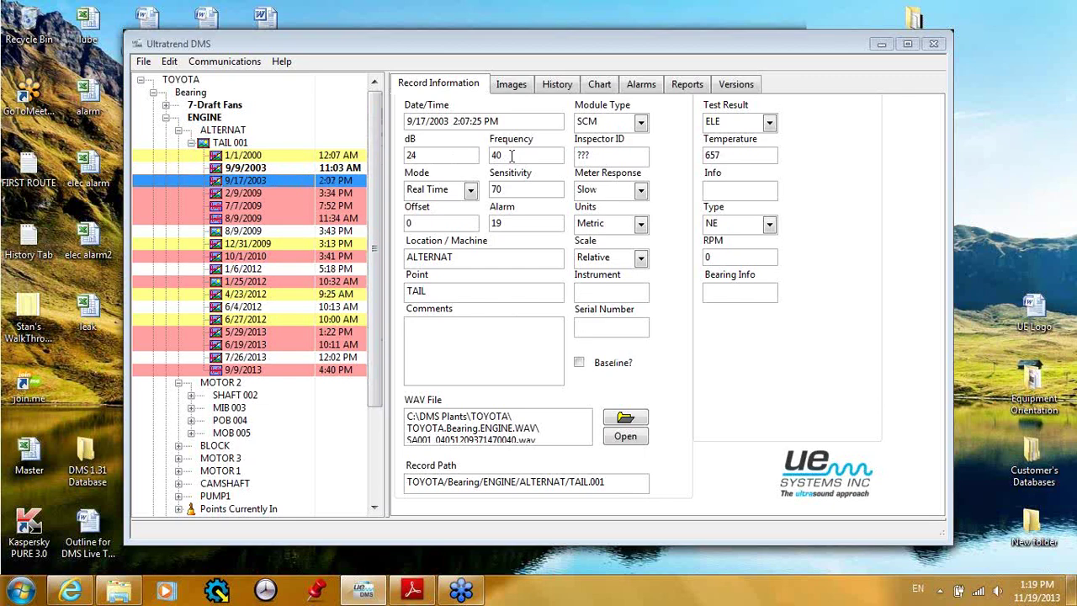
{"action": "left_click", "coordinate": [512, 155]}
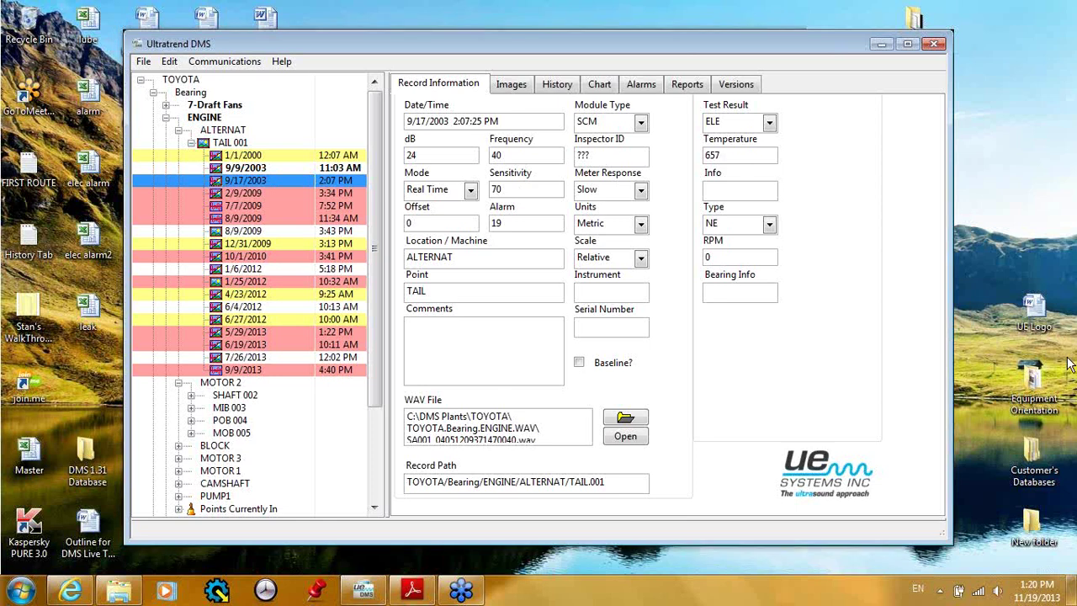
{"action": "left_click", "coordinate": [1068, 313]}
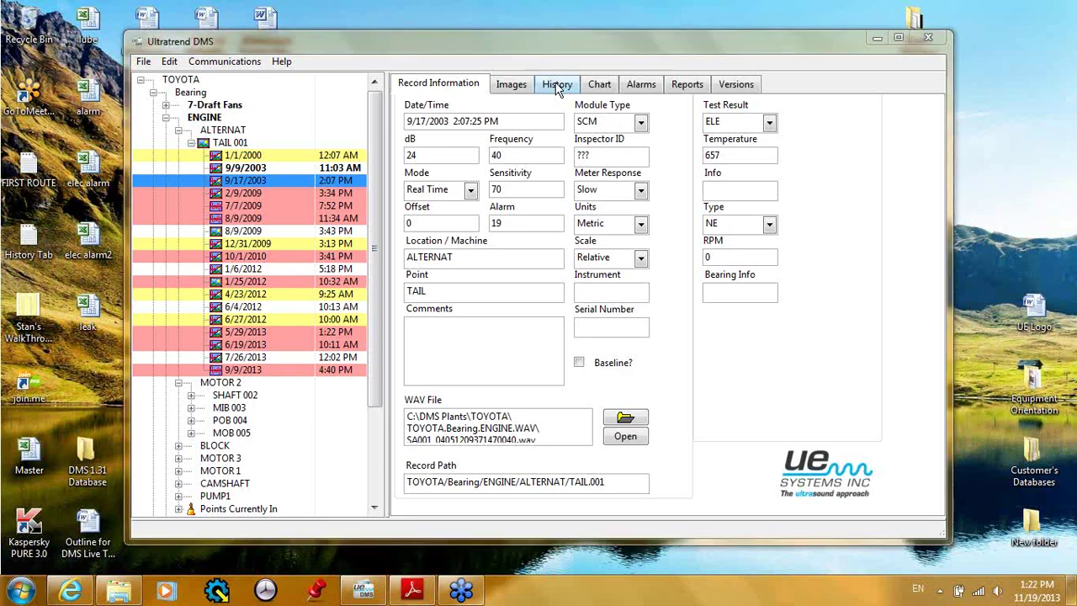
- Show the history table of point TAIL 001 and add the RPM and Temperature columns to it
{"action": "left_click", "coordinate": [557, 85]}
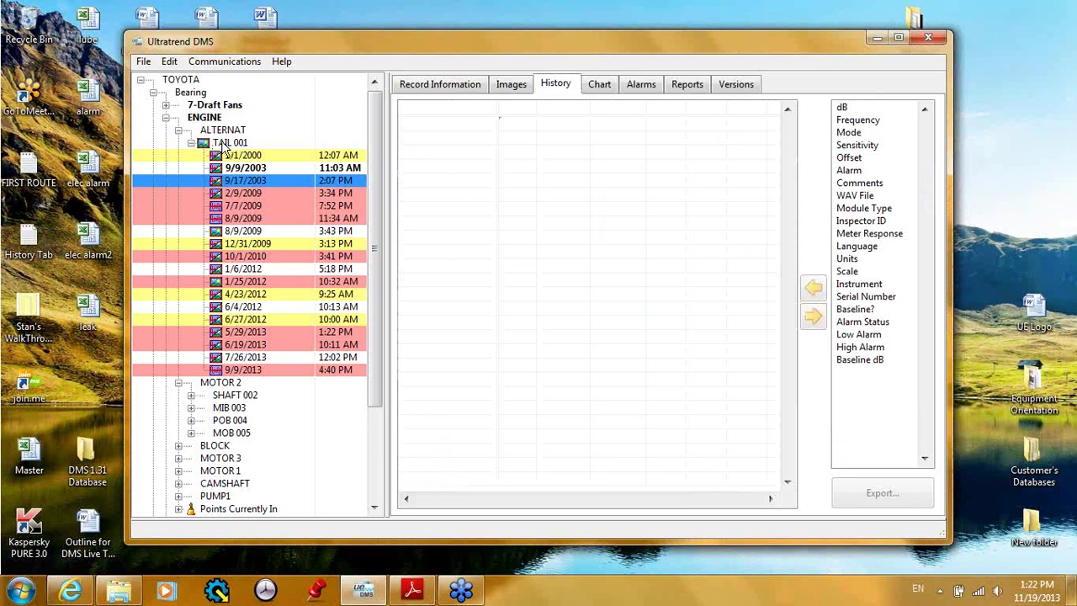
{"action": "left_click", "coordinate": [224, 144]}
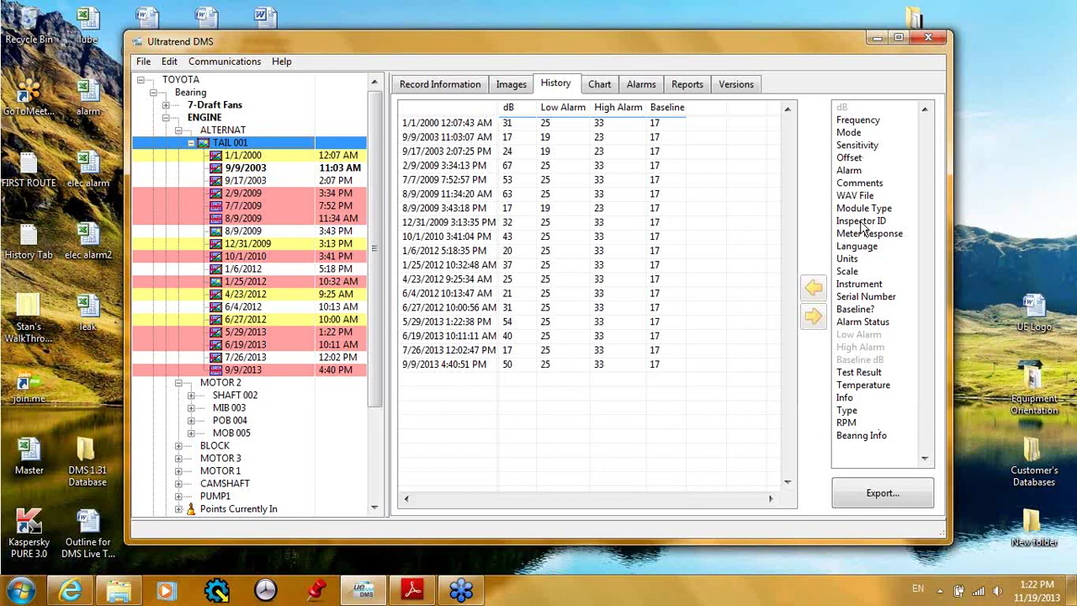
{"action": "left_click", "coordinate": [846, 423]}
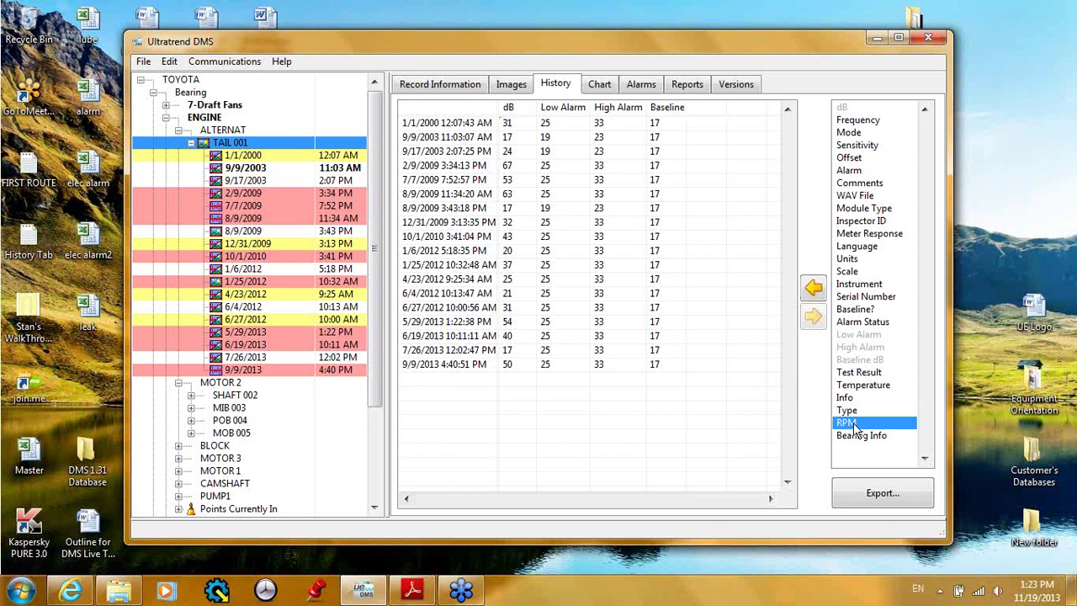
{"action": "left_click", "coordinate": [813, 289]}
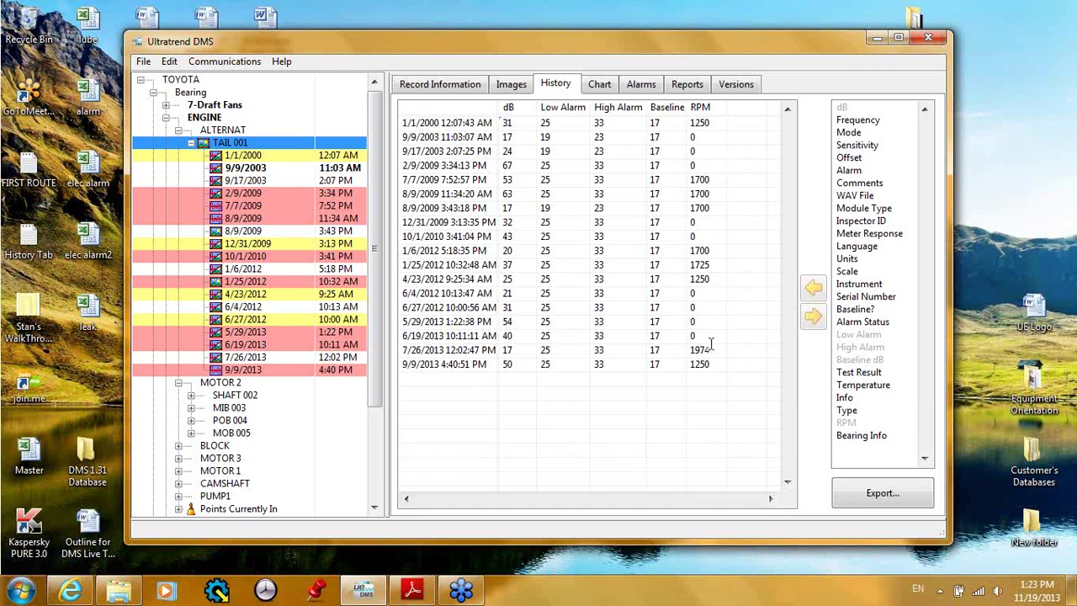
{"action": "left_click", "coordinate": [848, 386]}
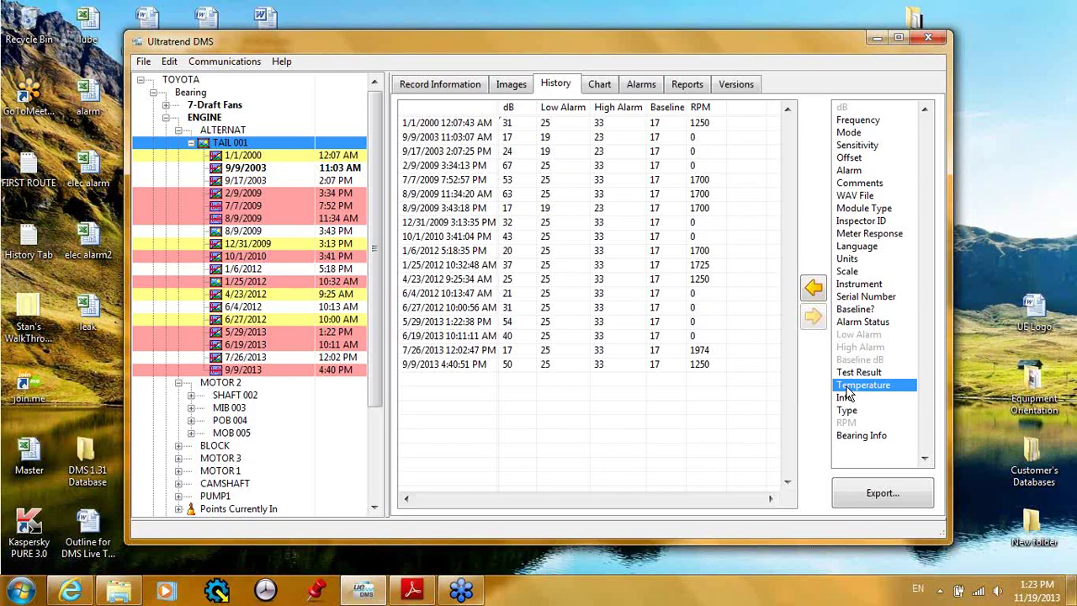
{"action": "left_click", "coordinate": [815, 288]}
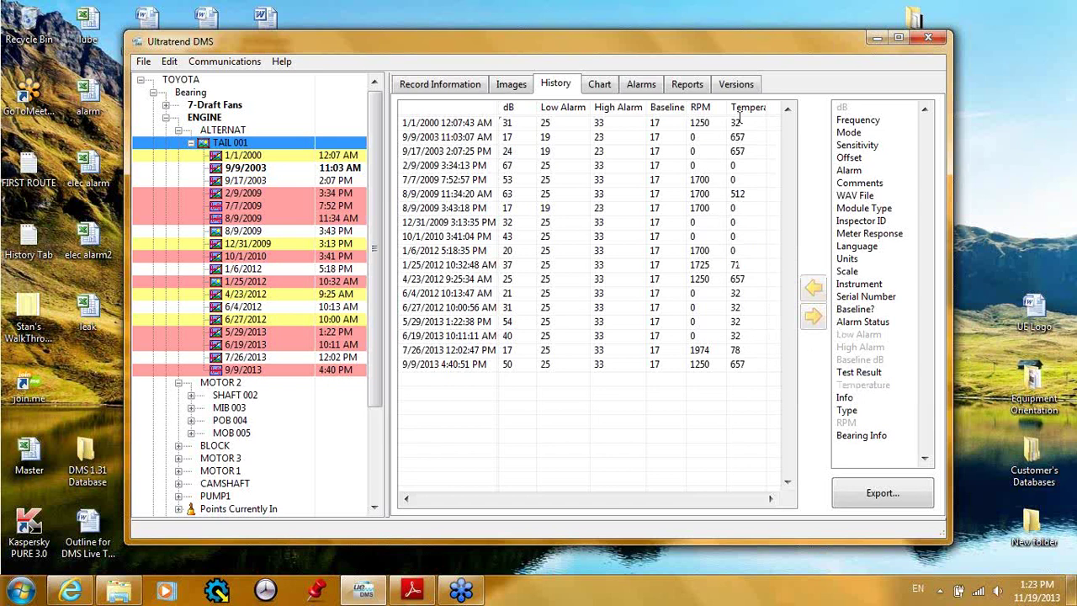
{"action": "left_click", "coordinate": [1064, 40]}
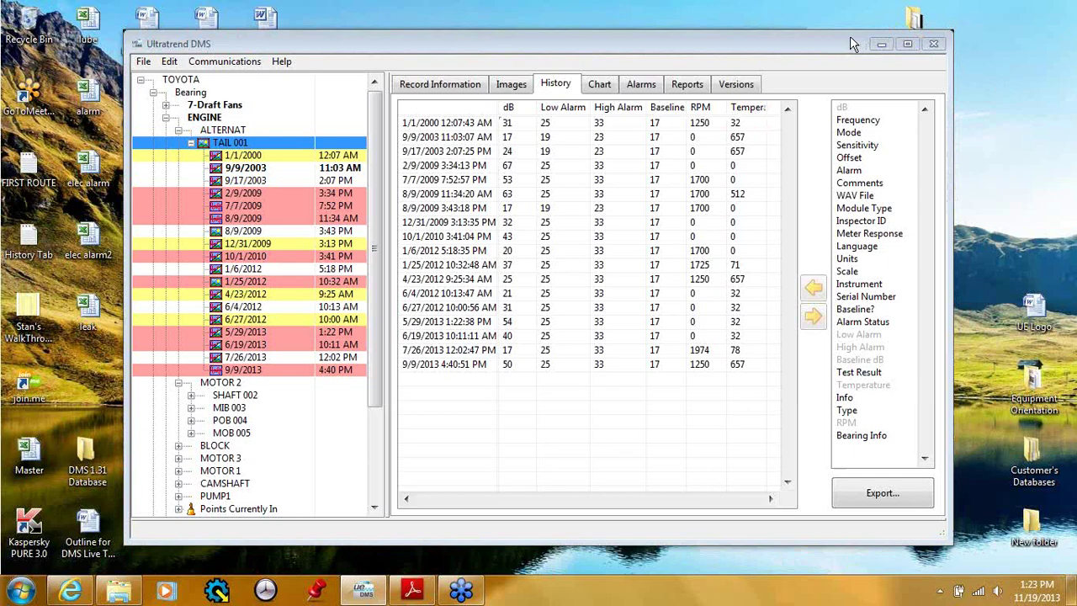
- Maximize the Ultratrend DMS window and remove the Temperature and RPM columns from the TAIL 001 history table
{"action": "left_click", "coordinate": [903, 43]}
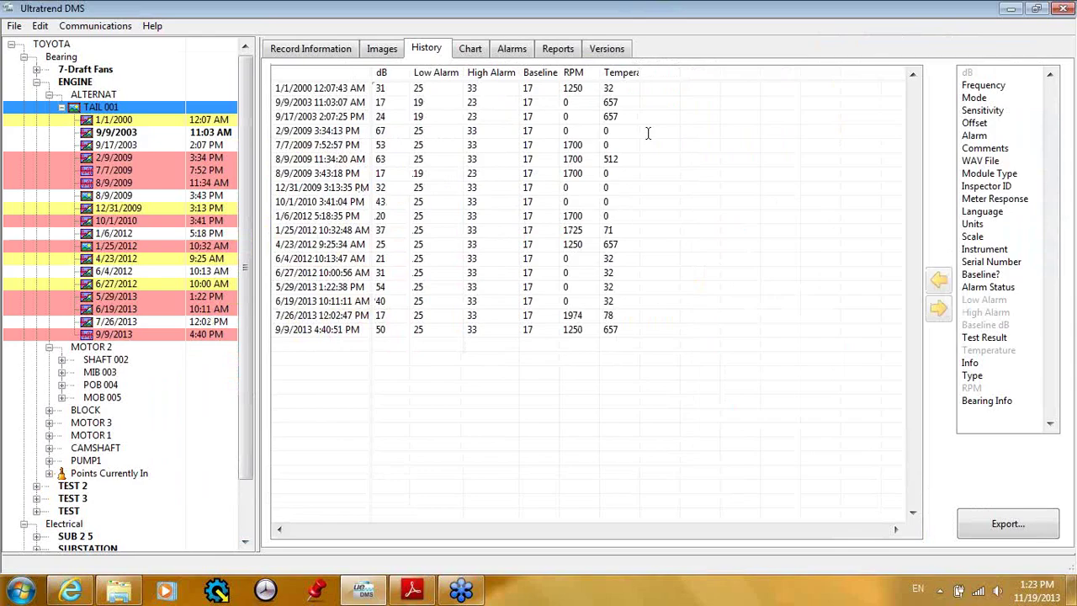
{"action": "left_click", "coordinate": [620, 76]}
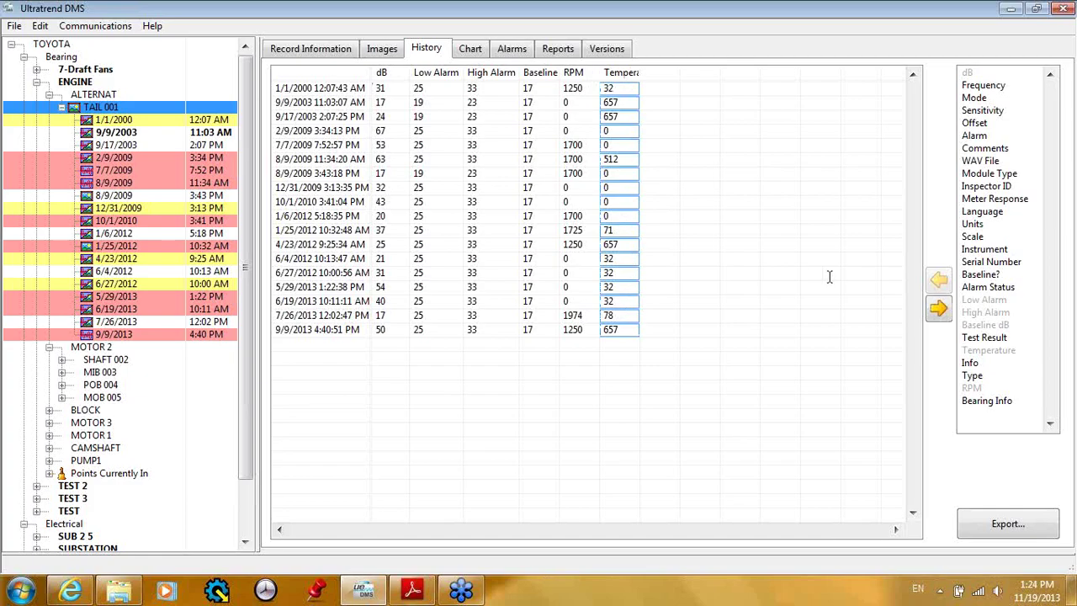
{"action": "left_click", "coordinate": [939, 312]}
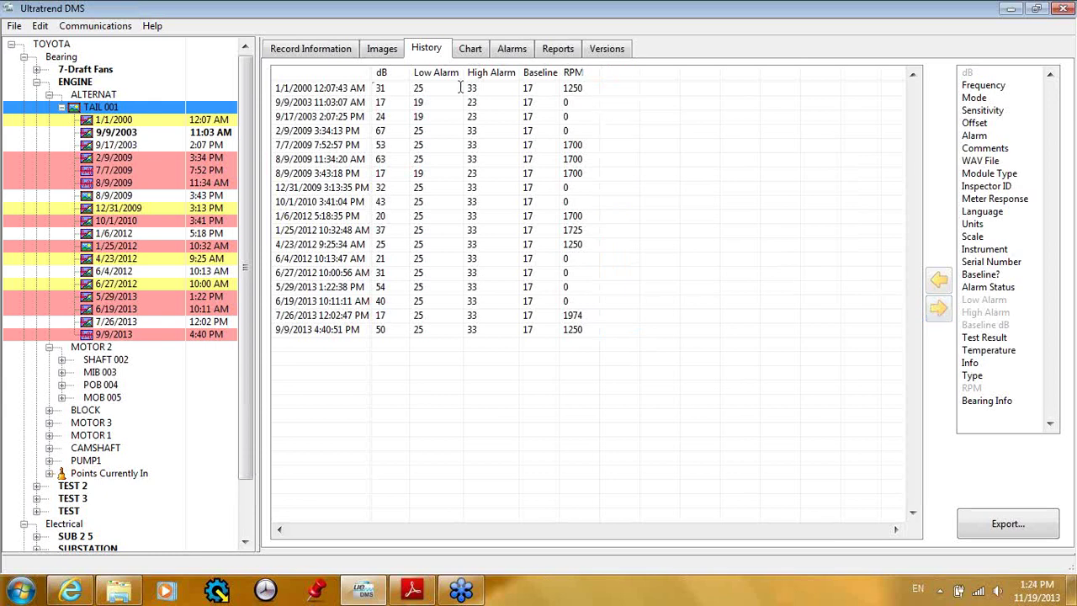
{"action": "left_click", "coordinate": [579, 74]}
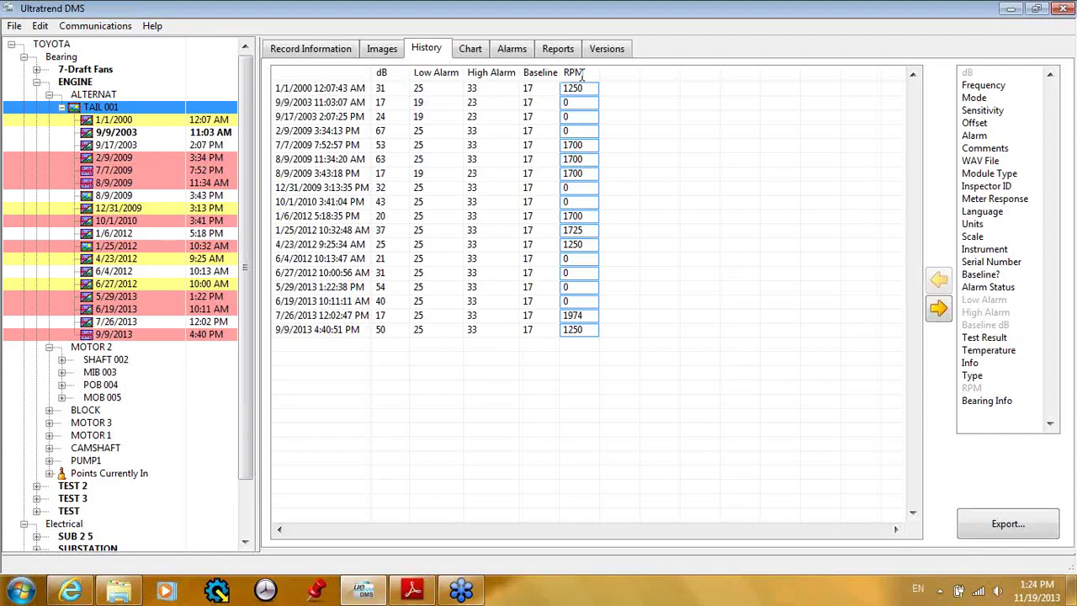
{"action": "left_click", "coordinate": [937, 310]}
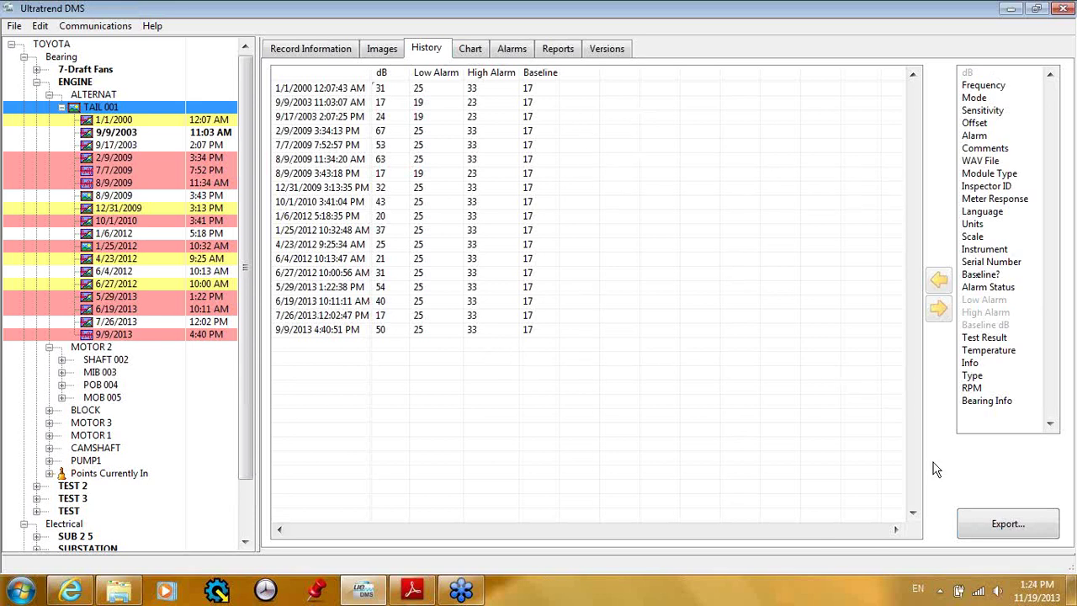
- Export the TAIL 001 history table to the Desktop as a text spreadsheet named history
{"action": "left_click", "coordinate": [998, 528]}
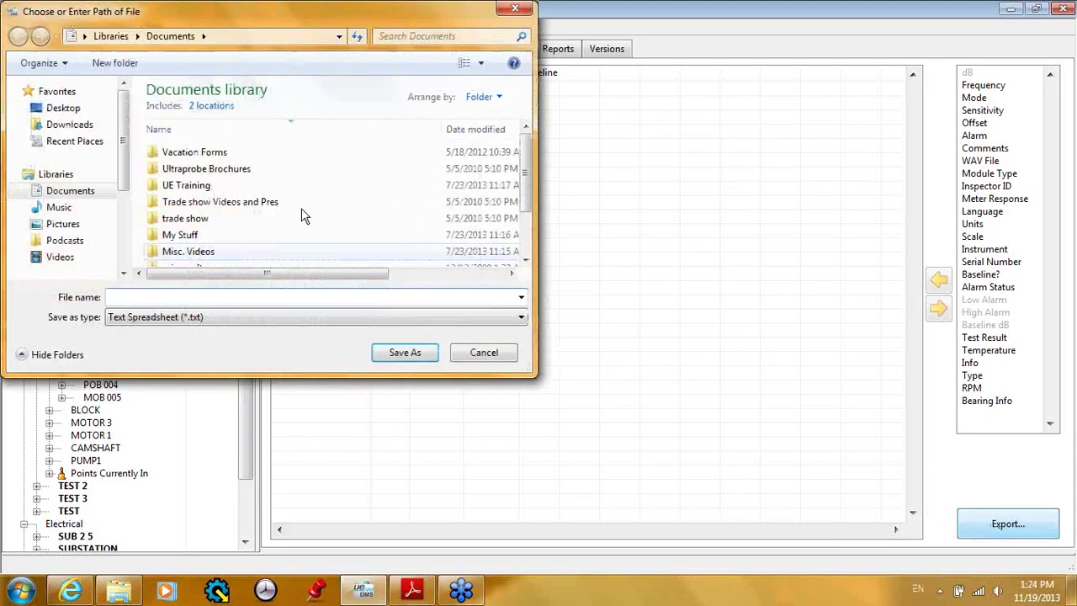
{"action": "left_click", "coordinate": [74, 109]}
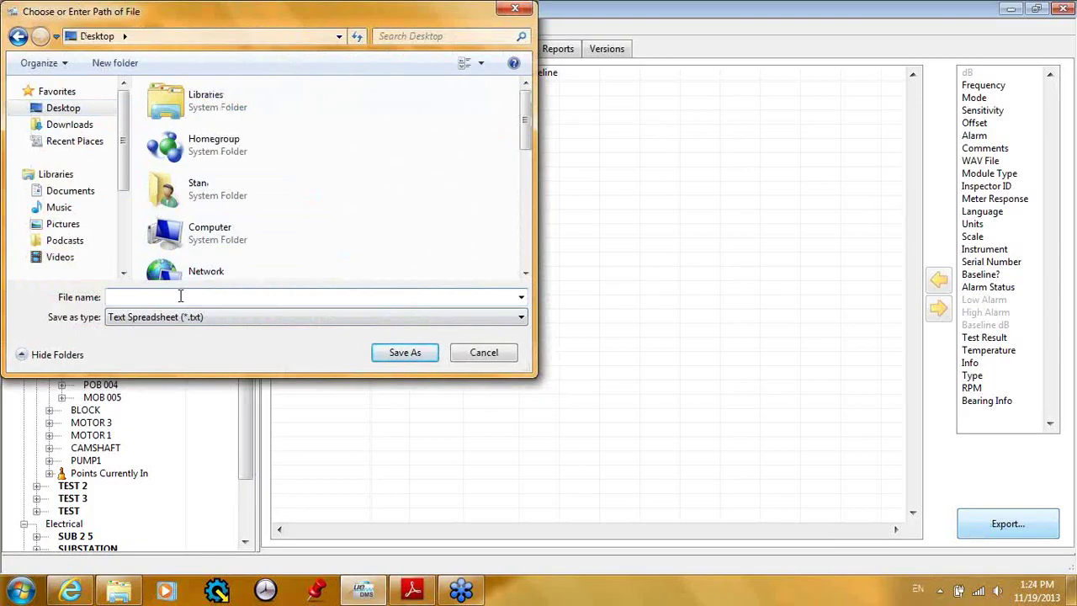
{"action": "type", "text": "hi"}
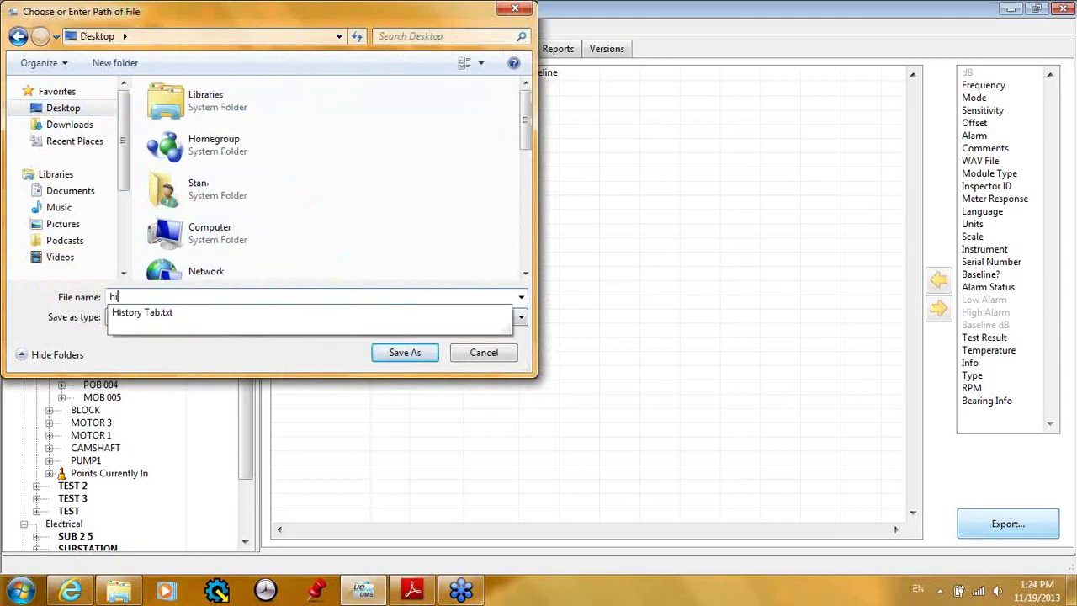
{"action": "type", "text": "story"}
{"action": "left_click", "coordinate": [411, 355]}
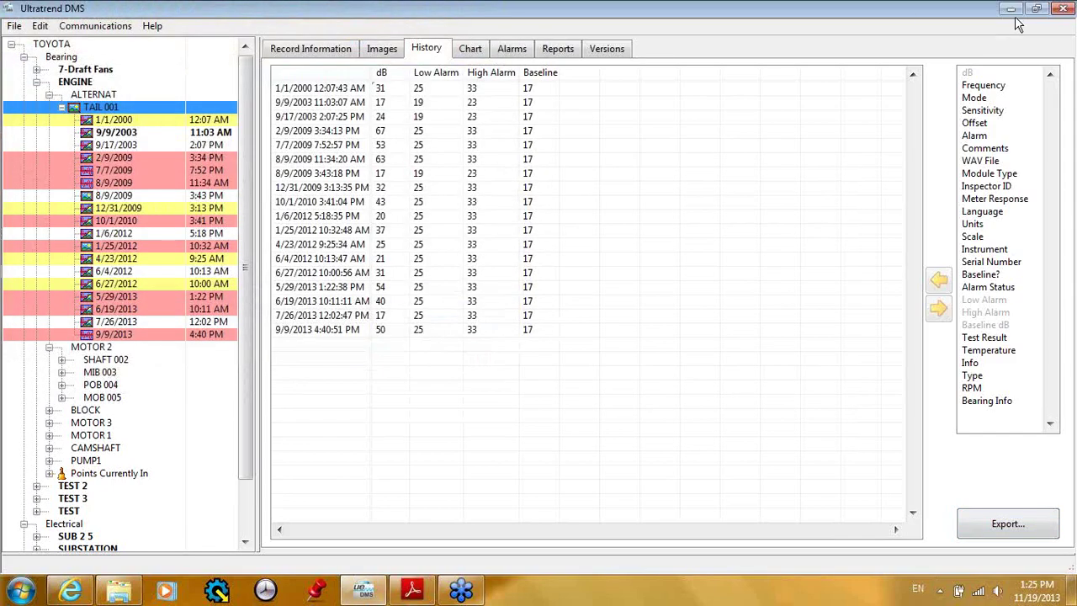
- Open the History Tab text file from the desktop, review its exported columns, close it and return to the maximized Ultratrend DMS window
{"action": "left_click", "coordinate": [1034, 9]}
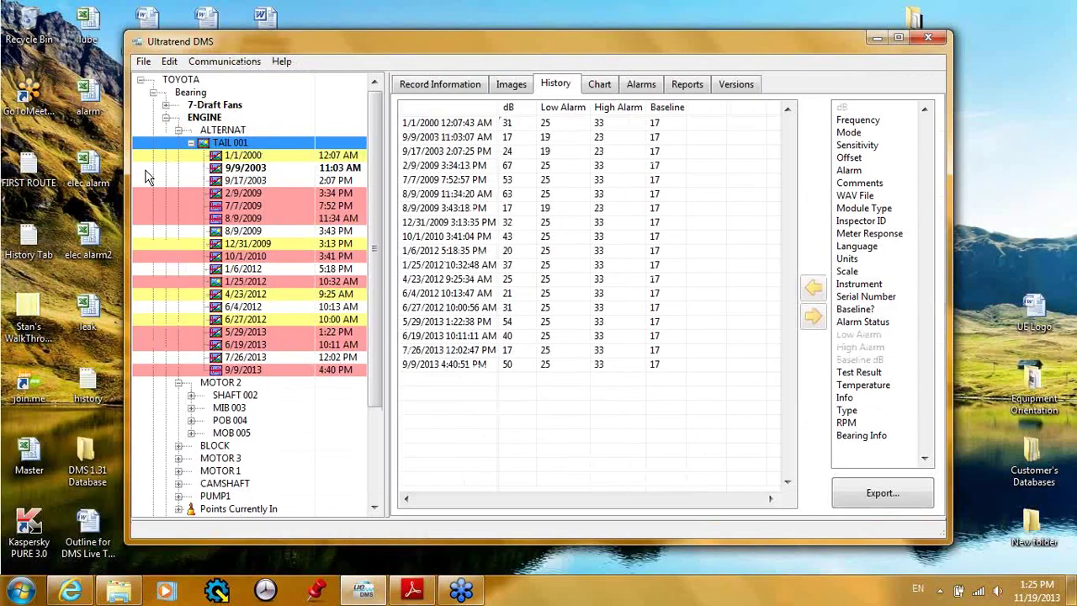
{"action": "double_click", "coordinate": [40, 242]}
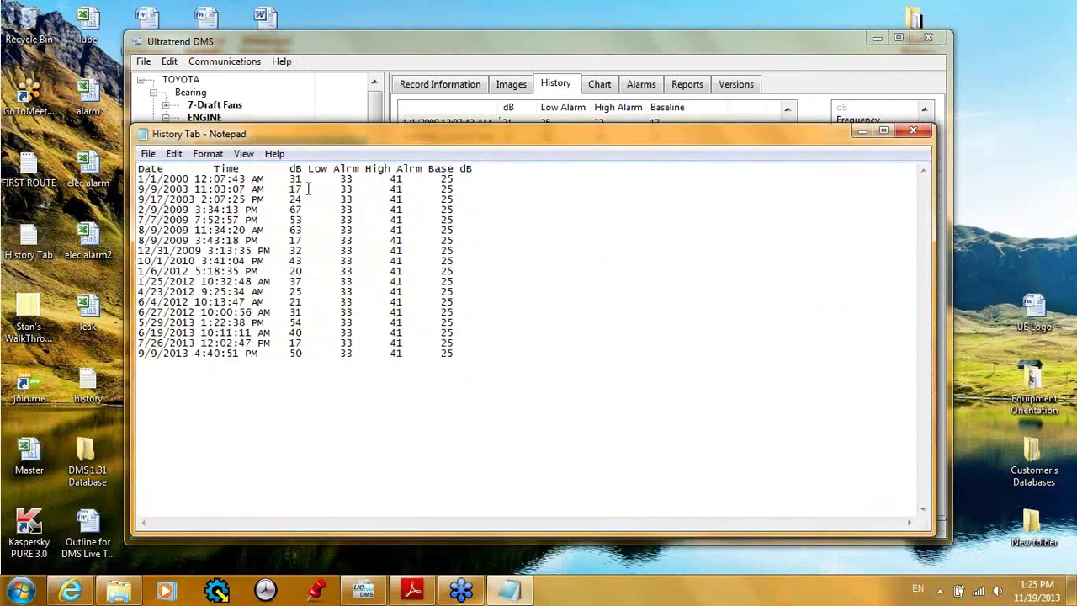
{"action": "left_click", "coordinate": [883, 132]}
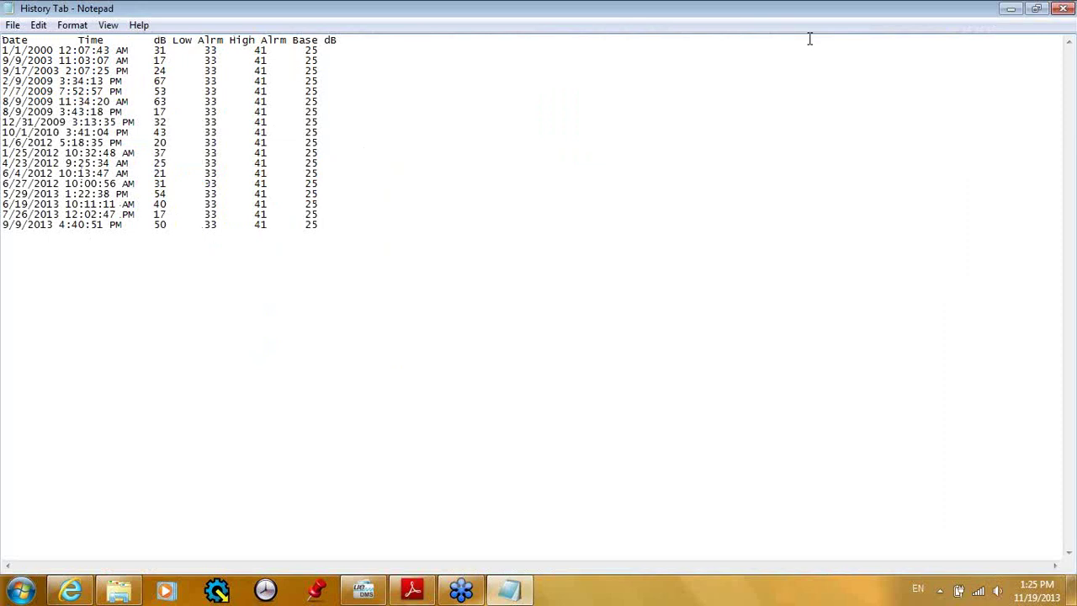
{"action": "left_click", "coordinate": [1058, 8]}
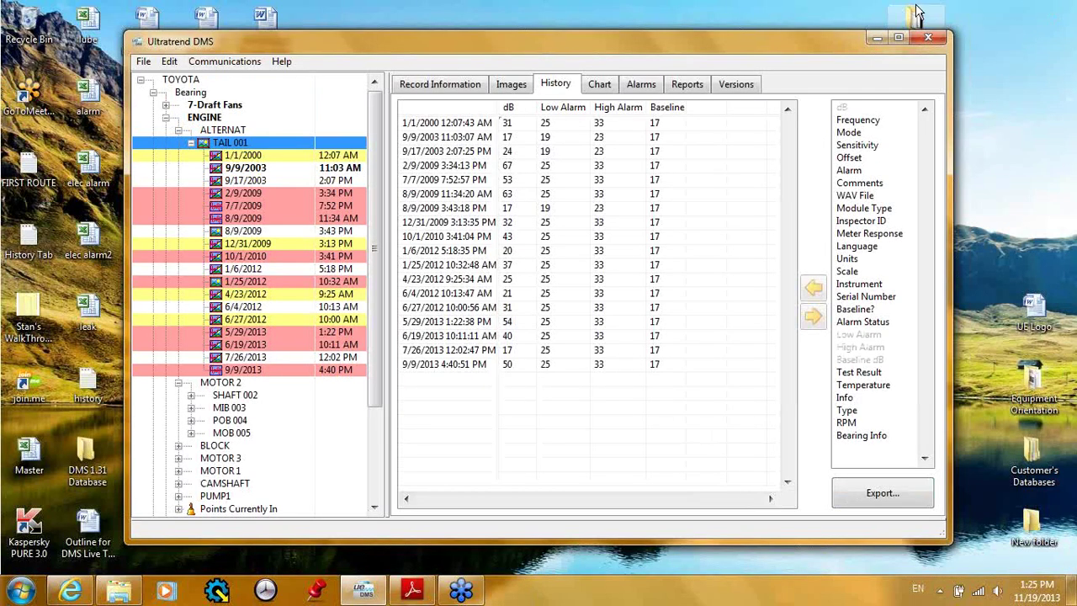
{"action": "left_click", "coordinate": [899, 39]}
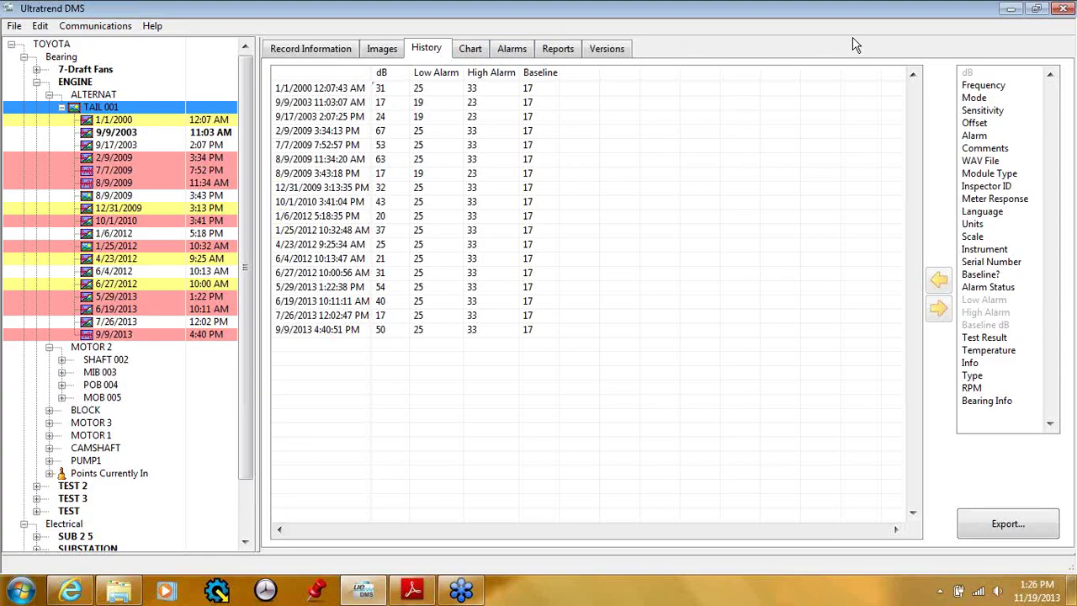
- Show the chart of point TAIL 001 and limit it to 48 display months
{"action": "left_click", "coordinate": [471, 51]}
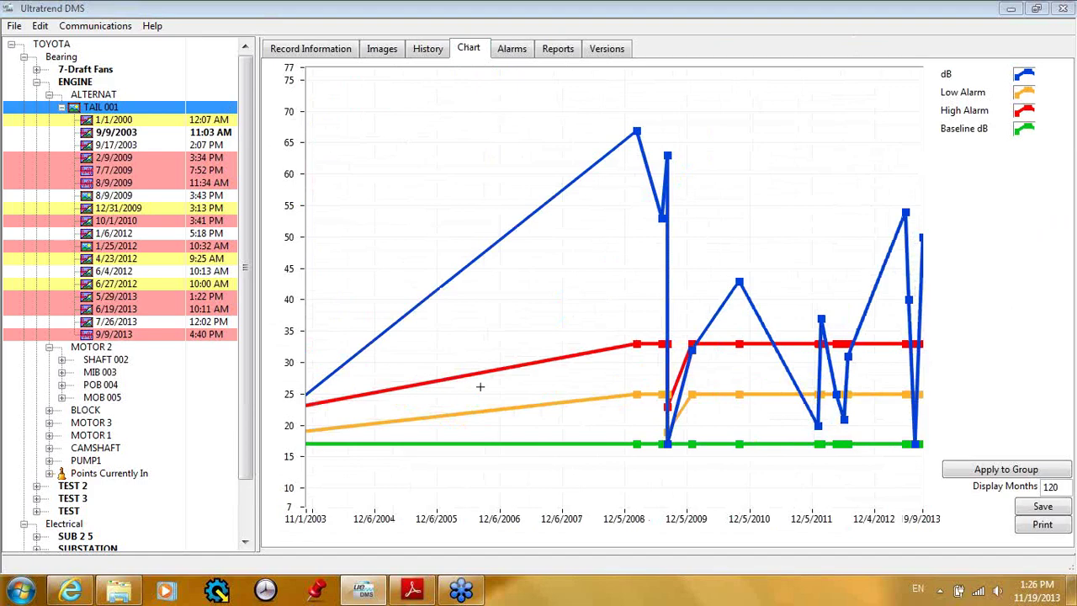
{"action": "double_click", "coordinate": [1058, 486]}
{"action": "type", "text": "48"}
{"action": "key", "text": "Return"}
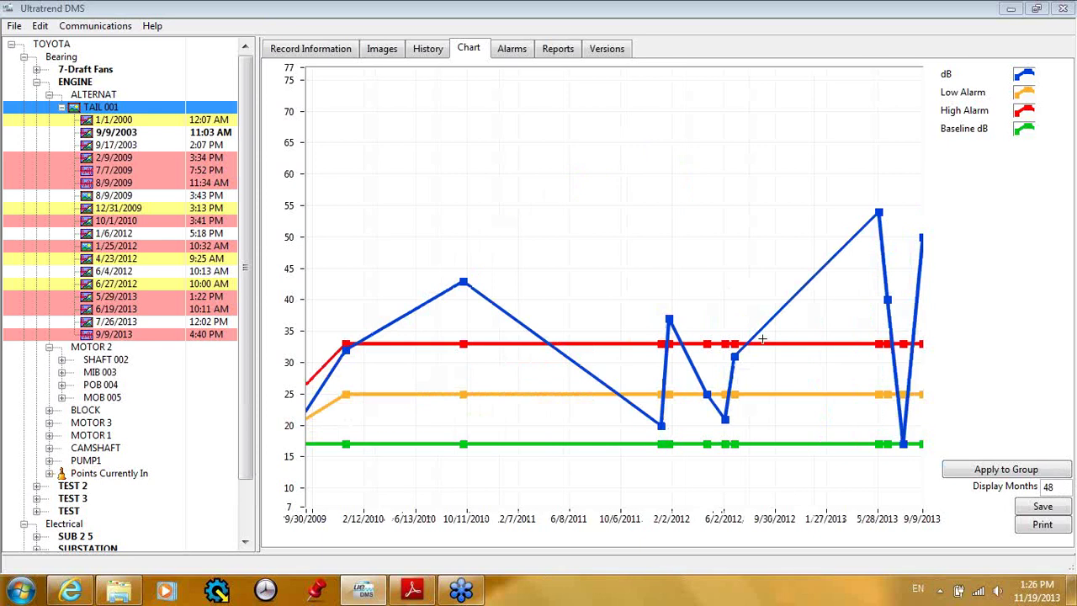
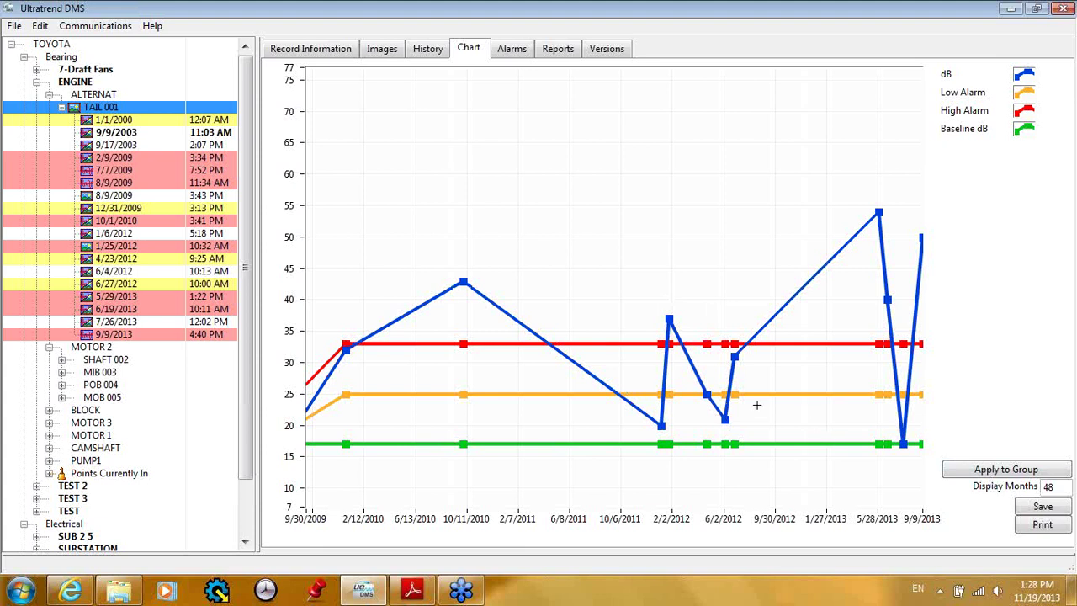
- Set the display period of the TAIL 001 chart to 120 months
{"action": "left_click", "coordinate": [1058, 486]}
{"action": "double_click", "coordinate": [1058, 486]}
{"action": "type", "text": "120"}
{"action": "key", "text": "Return"}
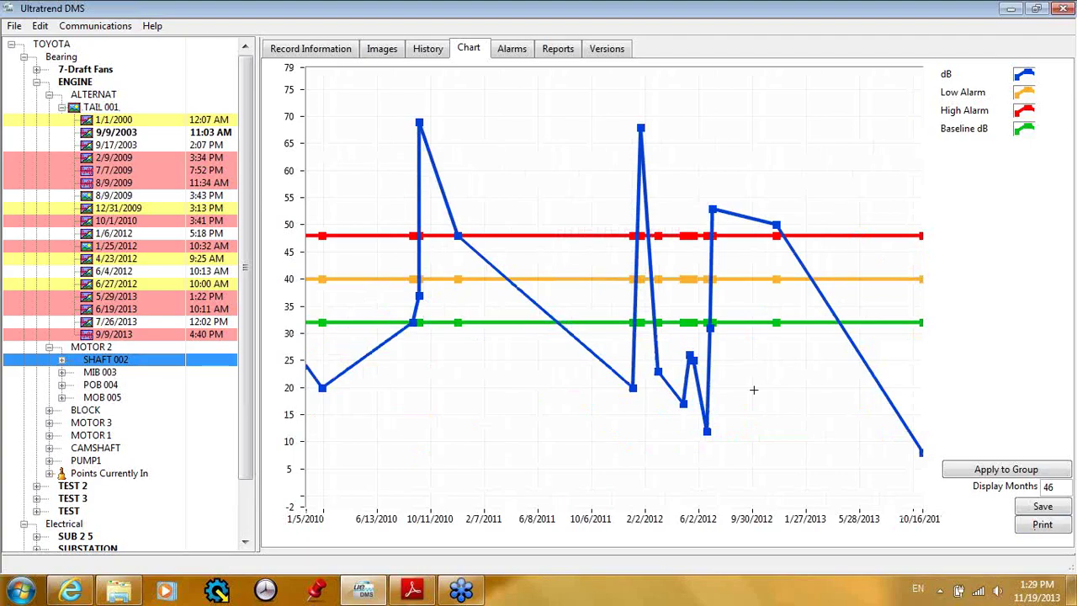
- Save the SHAFT 002 chart to the Desktop as a JPEG named chart
{"action": "left_click", "coordinate": [1042, 506]}
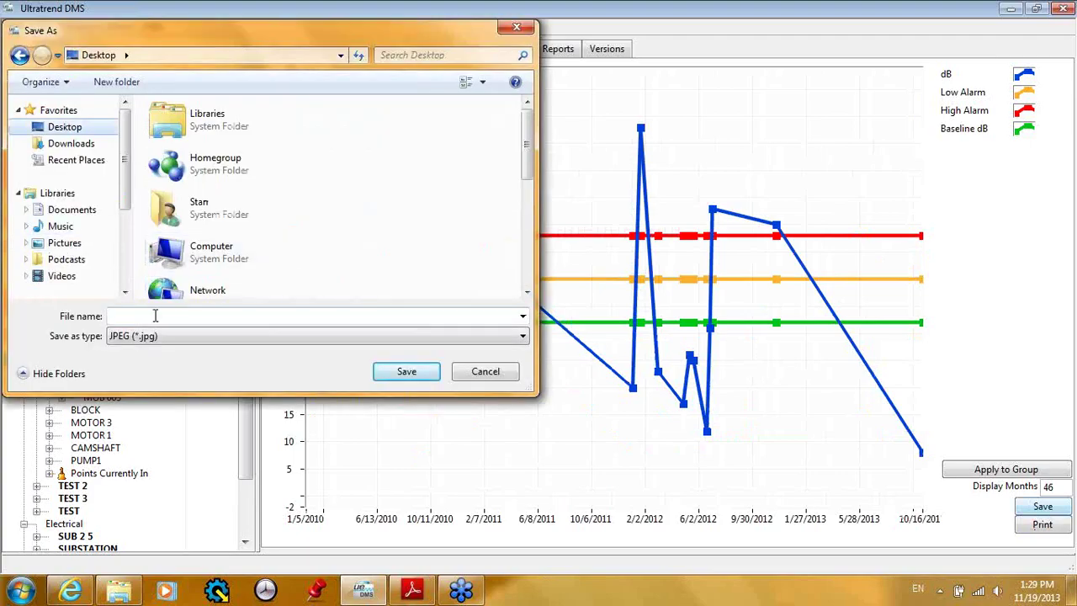
{"action": "type", "text": "c"}
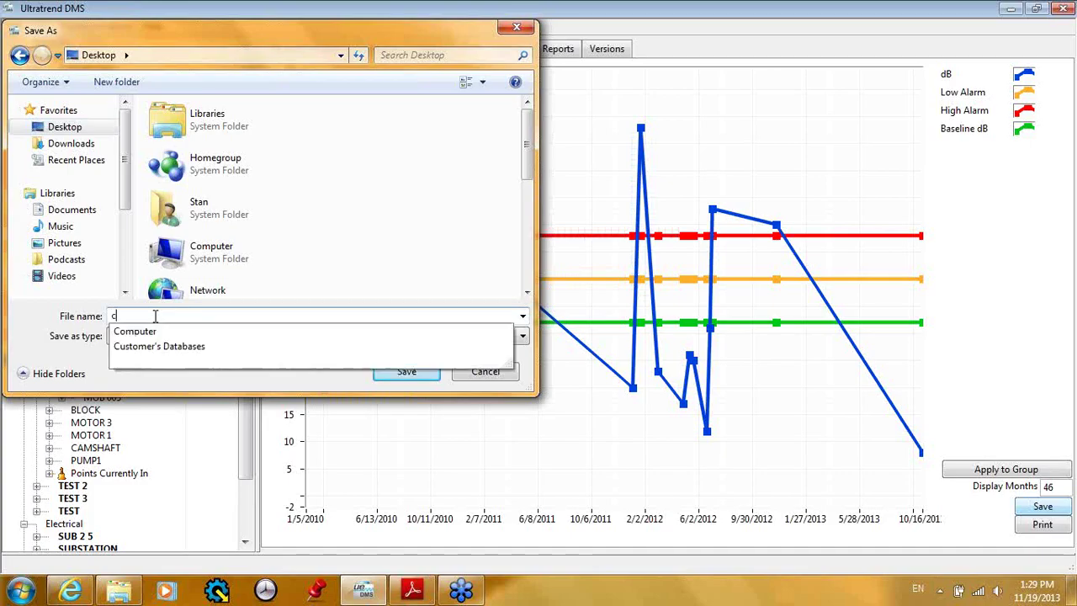
{"action": "type", "text": "hart"}
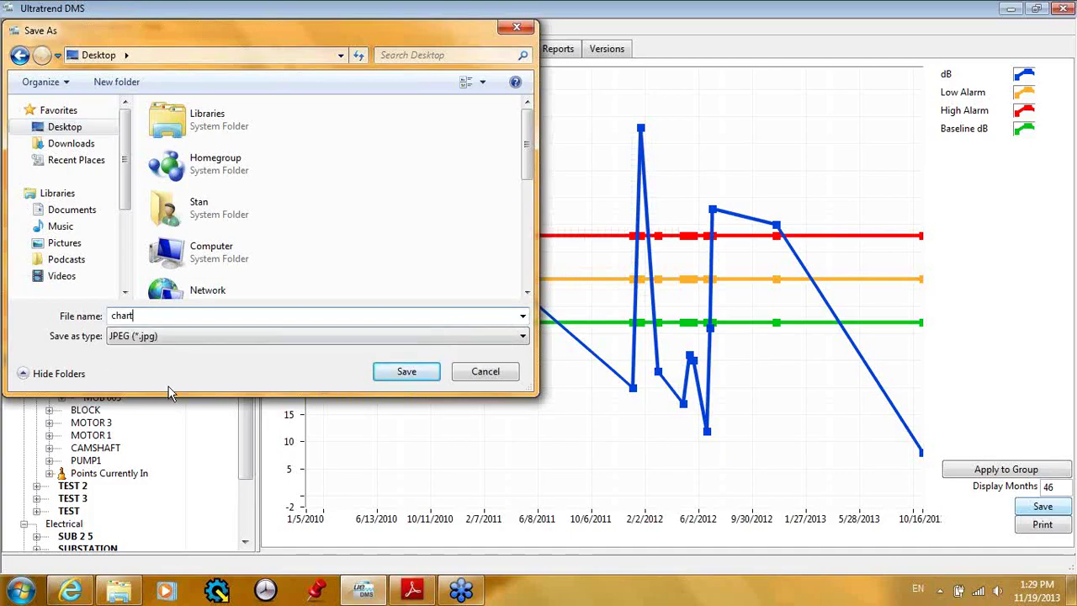
{"action": "left_click", "coordinate": [406, 373]}
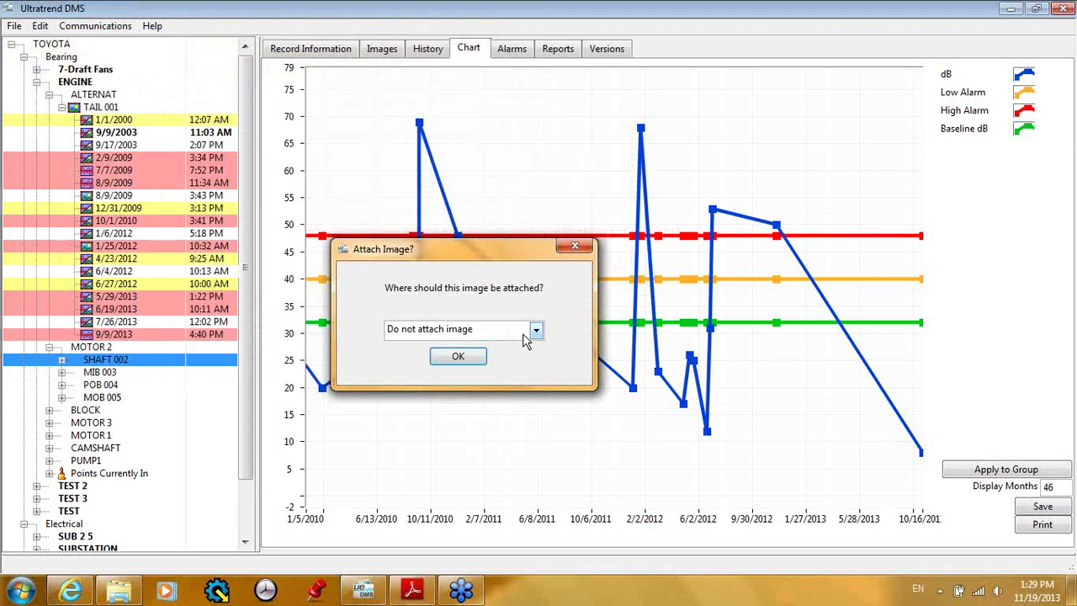
- Attach the saved chart image to the baseline record of SHAFT 002
{"action": "left_click", "coordinate": [536, 334]}
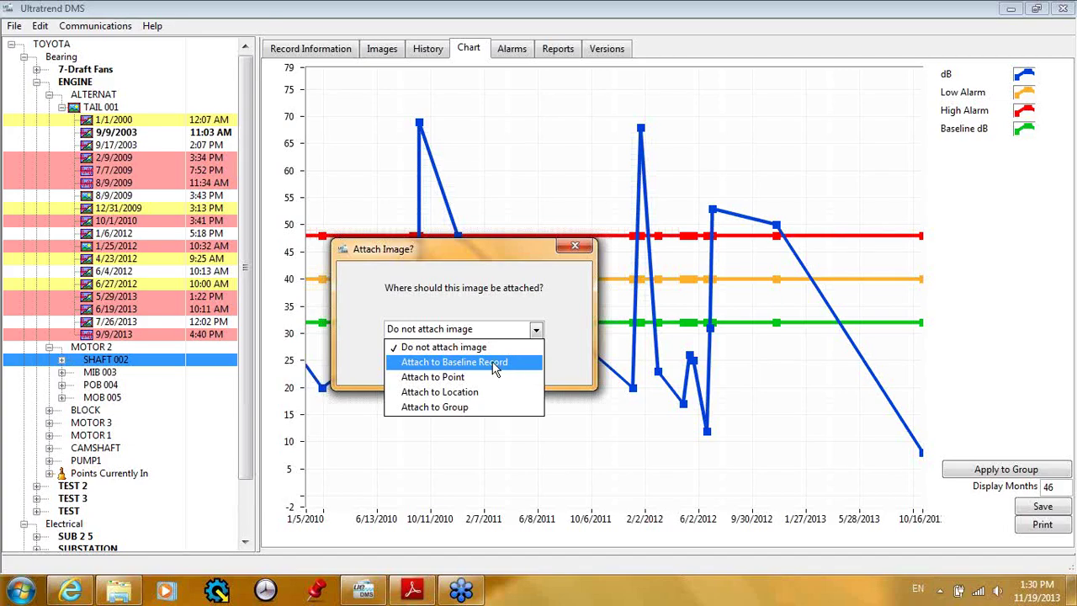
{"action": "left_click", "coordinate": [495, 363]}
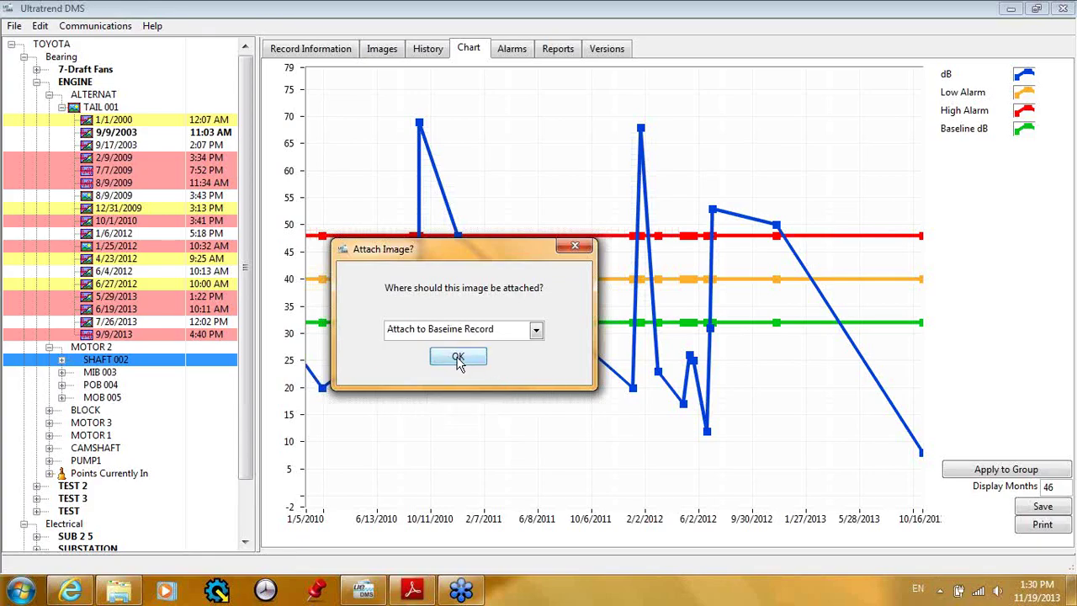
{"action": "left_click", "coordinate": [458, 360]}
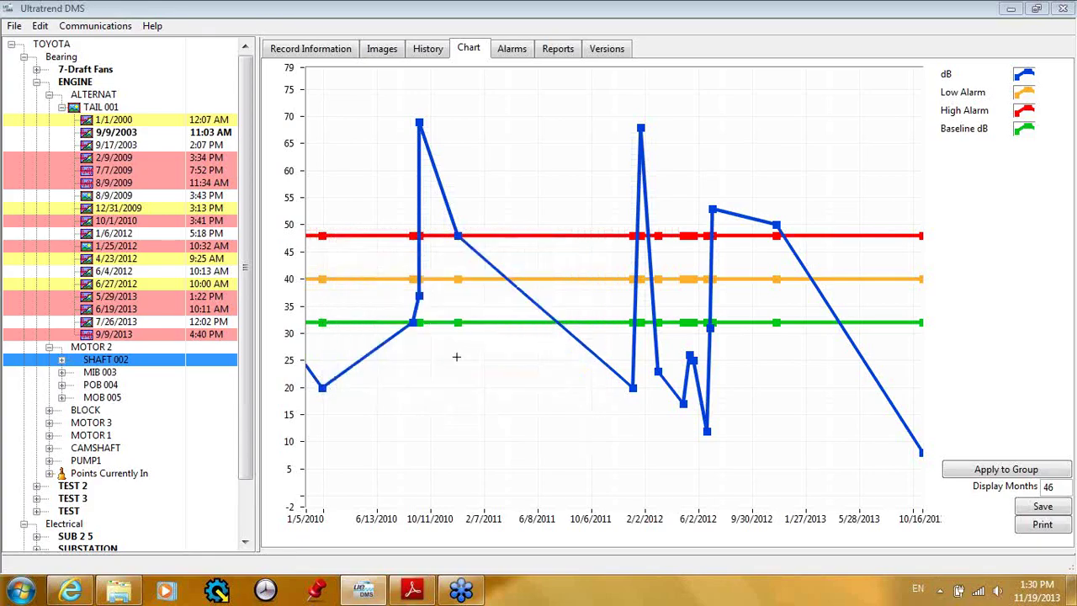
- Check the attached chart image in the images of the 8/31/2010 baseline record under SHAFT 002
{"action": "left_click", "coordinate": [387, 52]}
{"action": "left_click", "coordinate": [131, 137]}
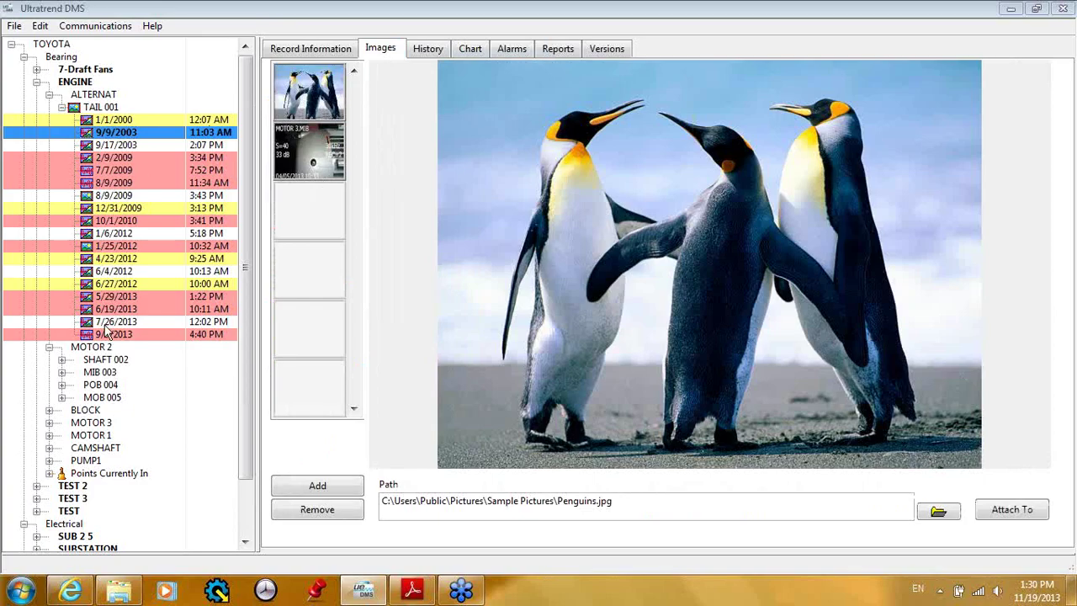
{"action": "left_click", "coordinate": [61, 360]}
{"action": "left_click", "coordinate": [117, 423]}
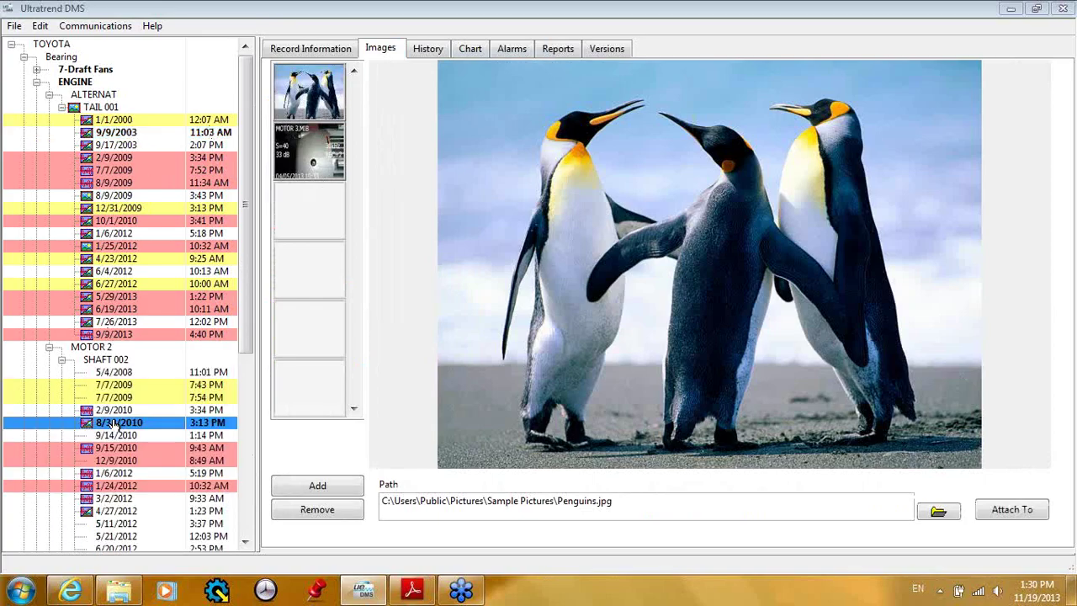
{"action": "left_click", "coordinate": [305, 102]}
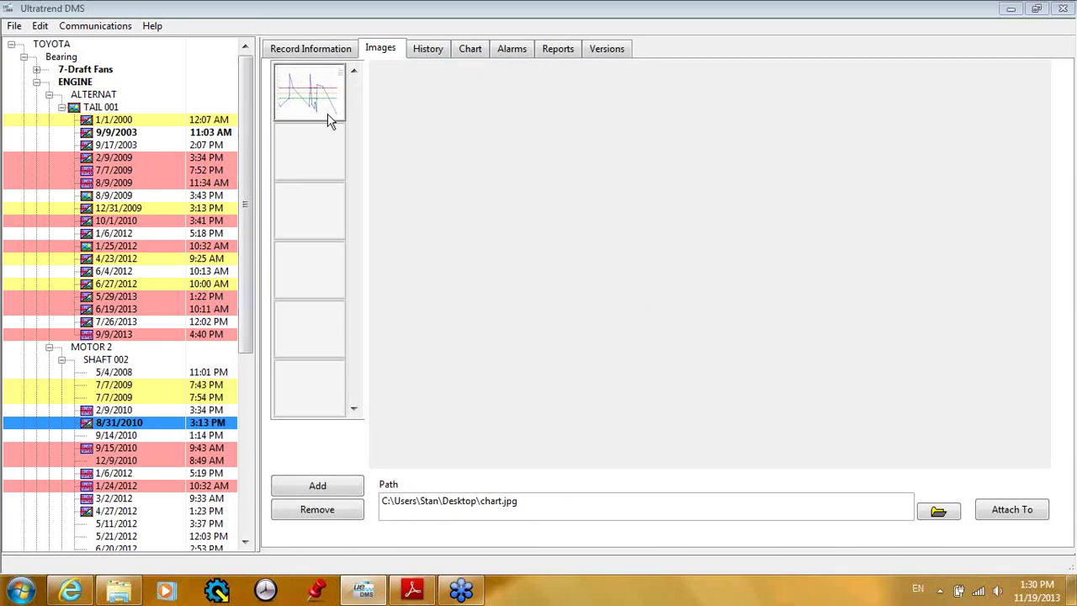
{"action": "left_click", "coordinate": [324, 47]}
{"action": "left_click", "coordinate": [374, 50]}
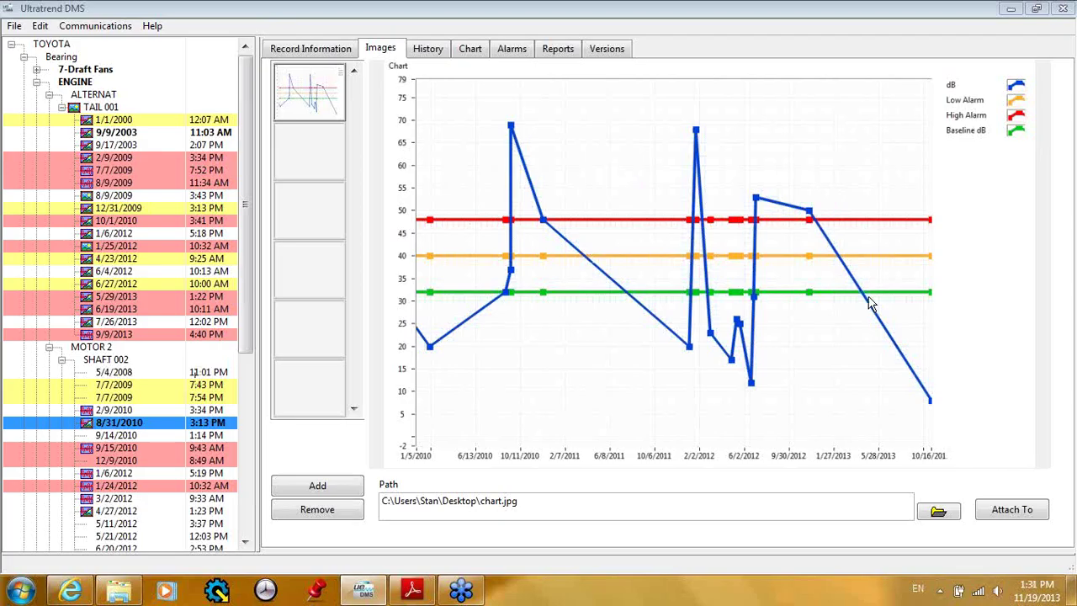
- Add the RPM column to the TAIL 001 history table and view the RPM plot on its chart
{"action": "left_click", "coordinate": [473, 51]}
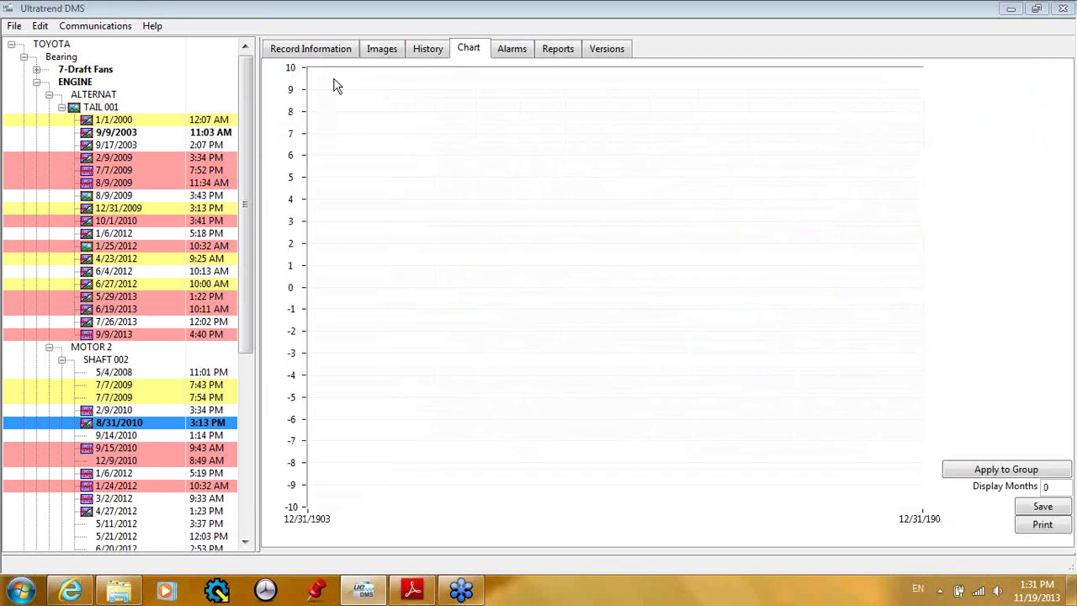
{"action": "left_click", "coordinate": [93, 109]}
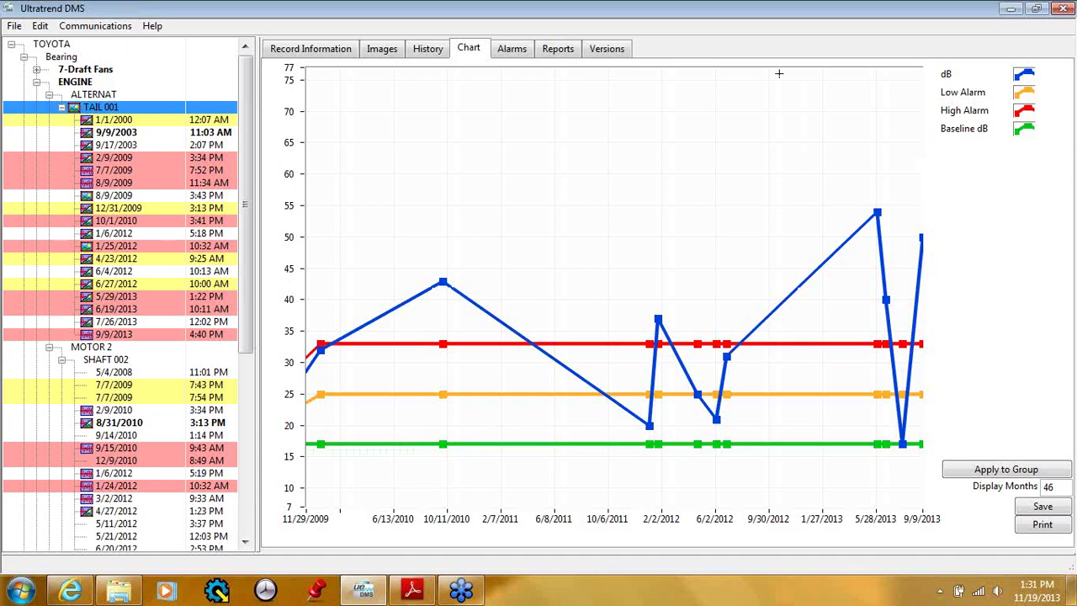
{"action": "left_click", "coordinate": [427, 49]}
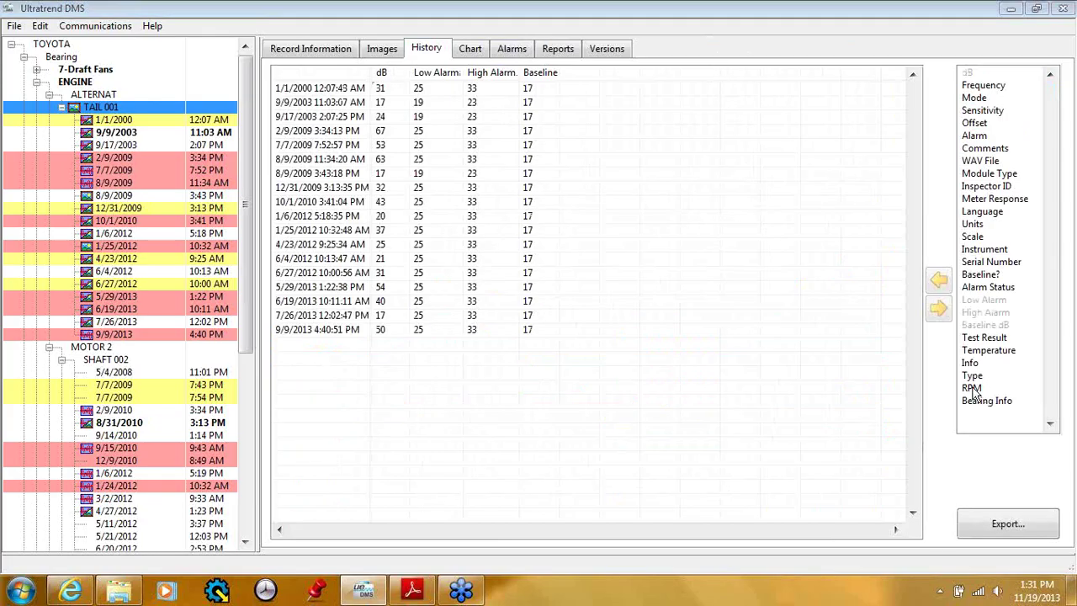
{"action": "left_click", "coordinate": [972, 390]}
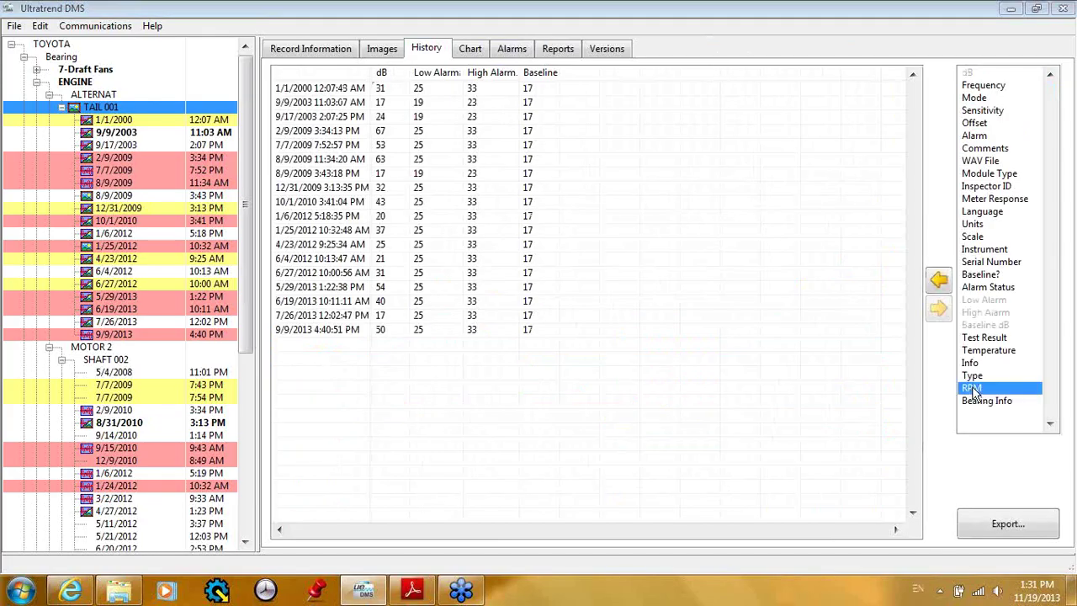
{"action": "left_click", "coordinate": [938, 280]}
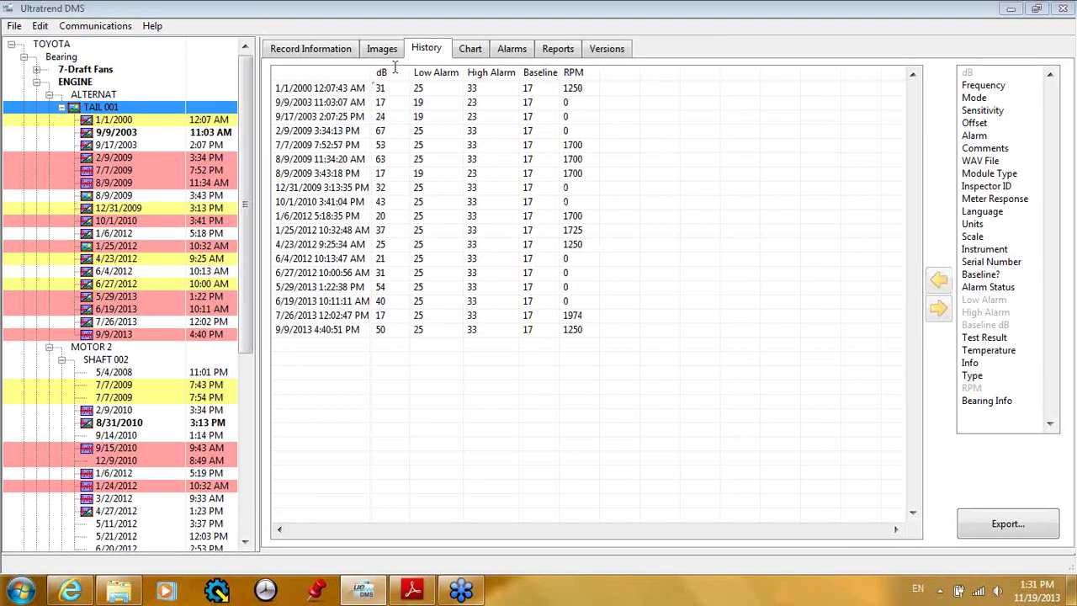
{"action": "left_click", "coordinate": [471, 51]}
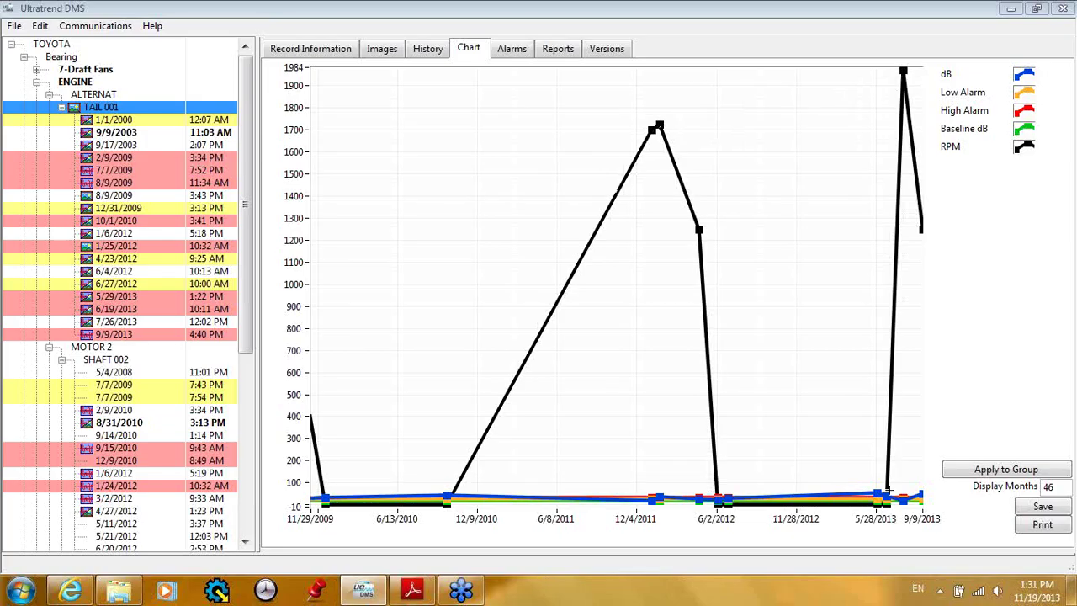
{"action": "right_click", "coordinate": [1025, 80]}
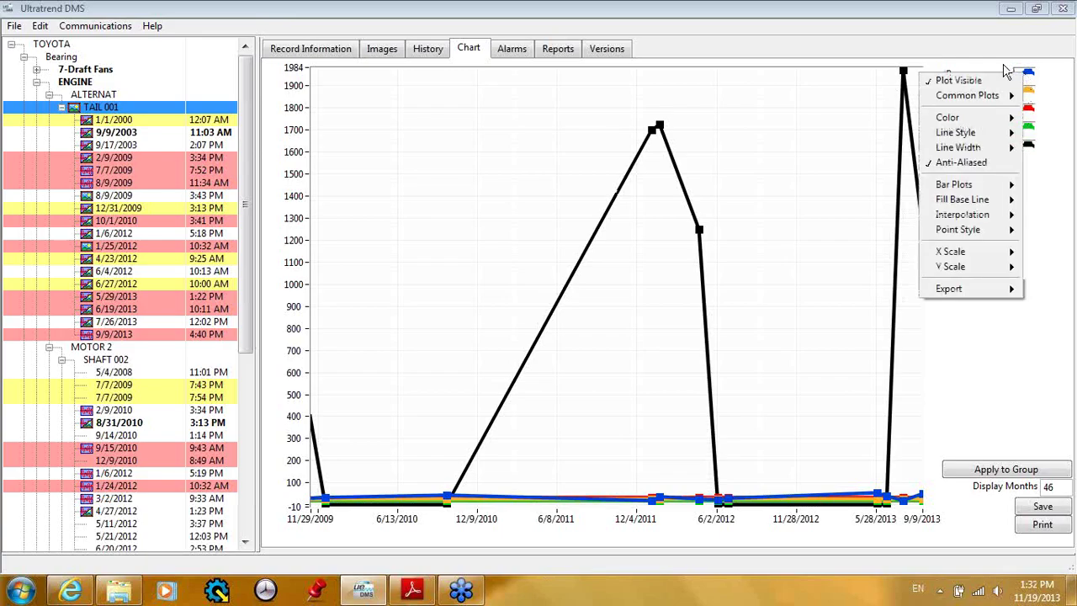
- Remove the RPM column from the TAIL 001 history table
{"action": "left_click", "coordinate": [432, 51]}
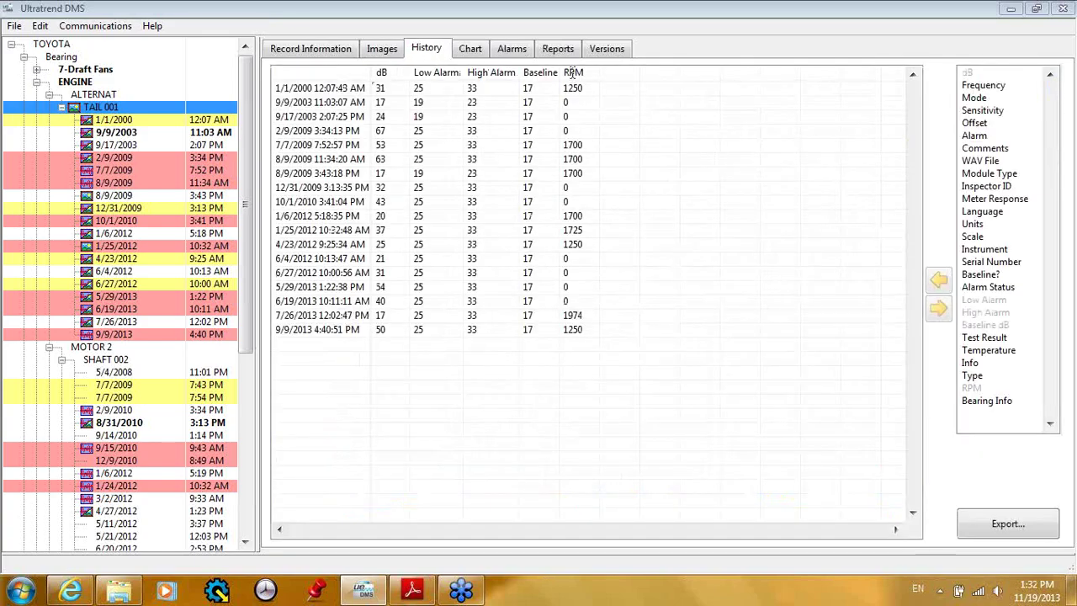
{"action": "left_click", "coordinate": [572, 71]}
{"action": "left_click", "coordinate": [938, 307]}
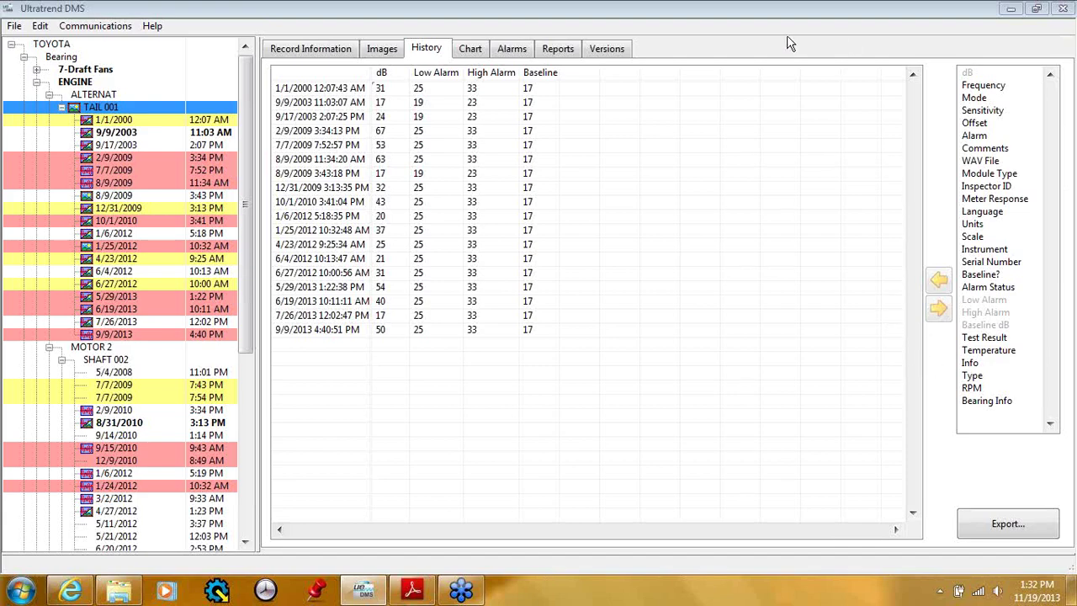
- Recolor the dB plot on the TAIL 001 chart magenta and set its interpolation to a stepped line
{"action": "left_click", "coordinate": [470, 50]}
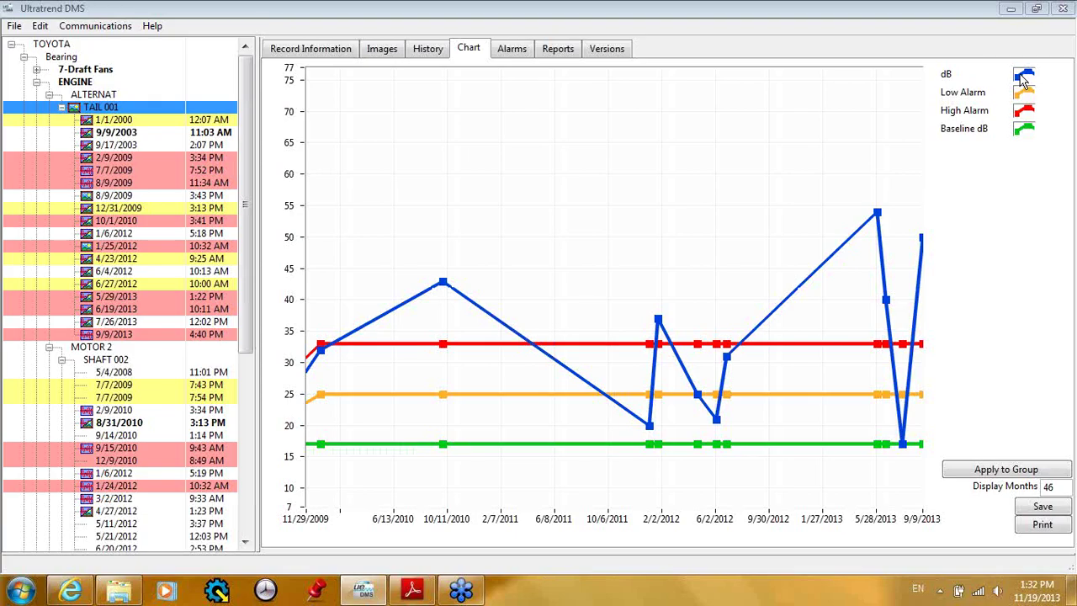
{"action": "right_click", "coordinate": [1022, 78]}
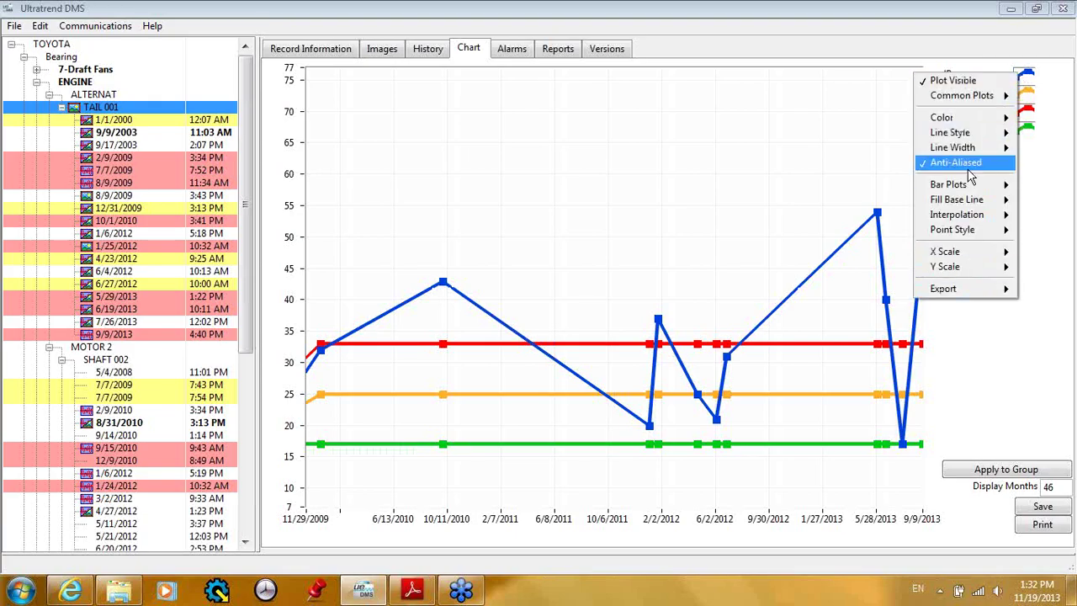
{"action": "mouse_move", "coordinate": [965, 123]}
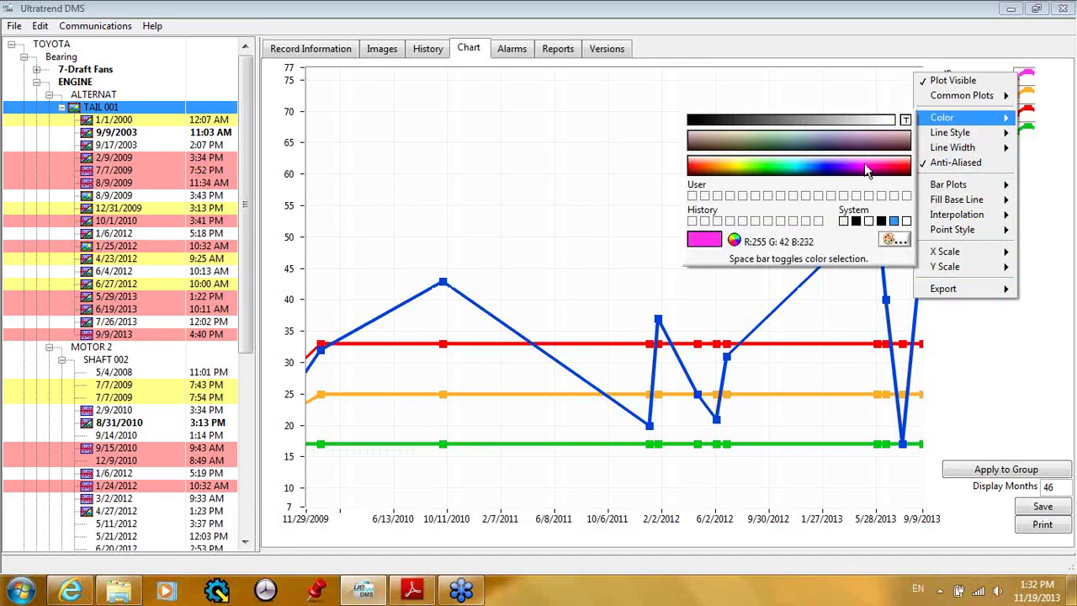
{"action": "left_click", "coordinate": [863, 164]}
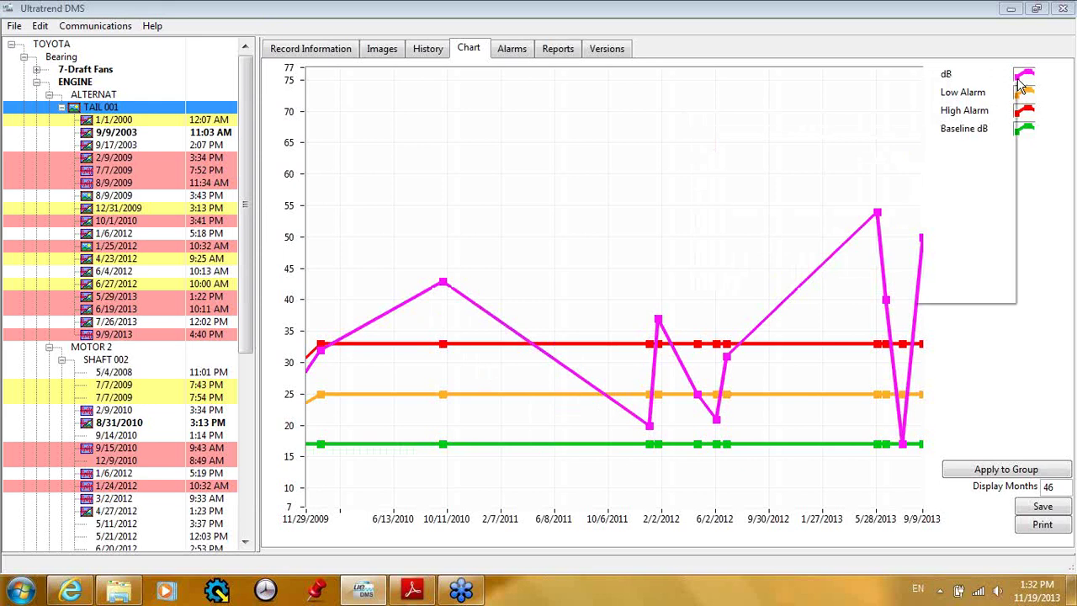
{"action": "right_click", "coordinate": [1019, 80]}
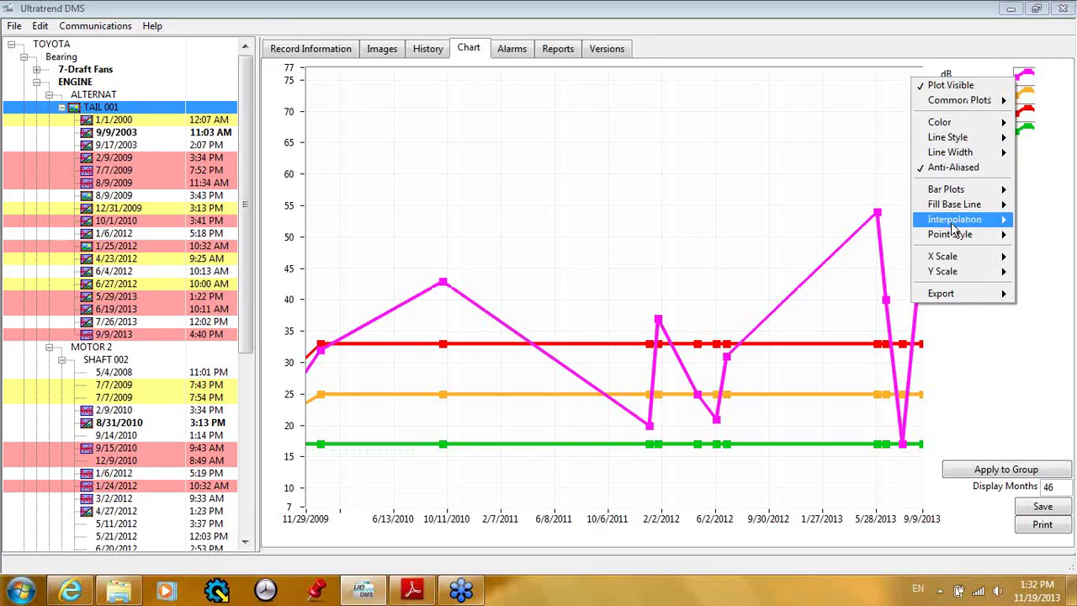
{"action": "mouse_move", "coordinate": [954, 227]}
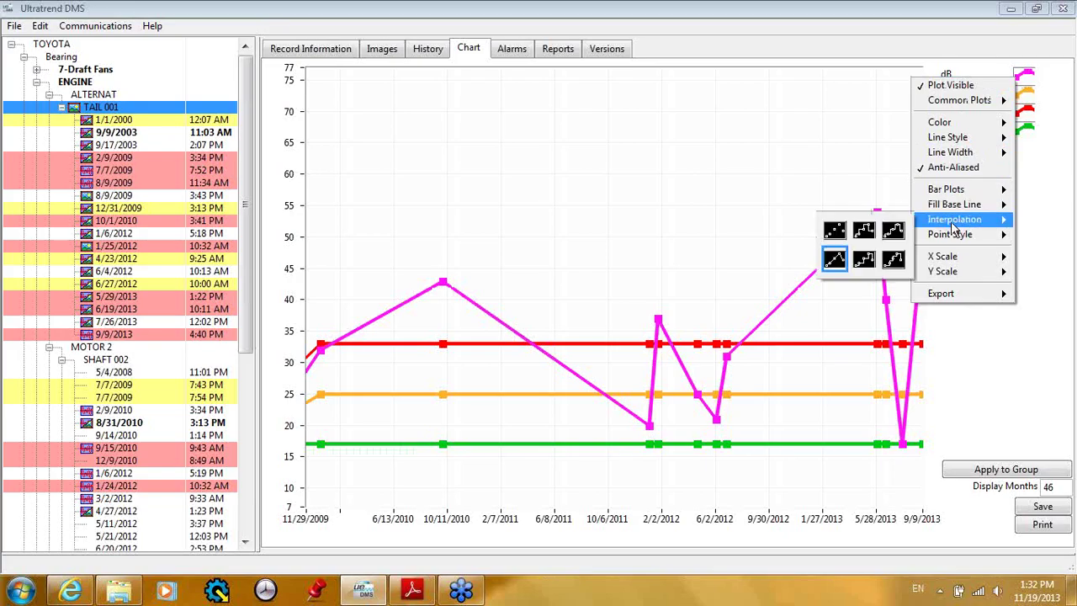
{"action": "left_click", "coordinate": [867, 234]}
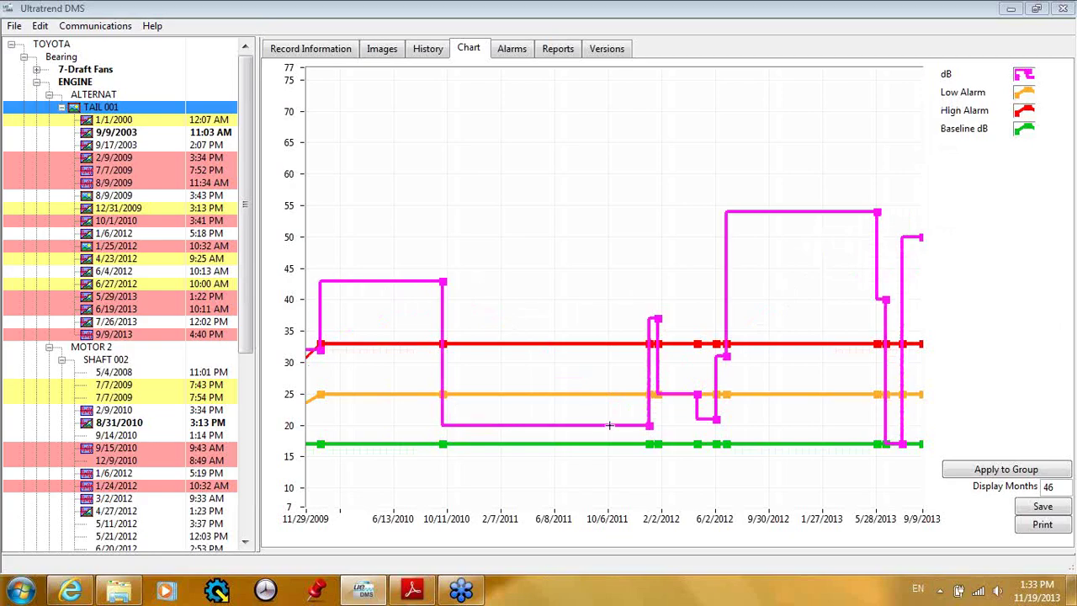
- Recolor the dB plot on the TAIL 001 chart blue and view its available bar plot styles
{"action": "right_click", "coordinate": [1024, 82]}
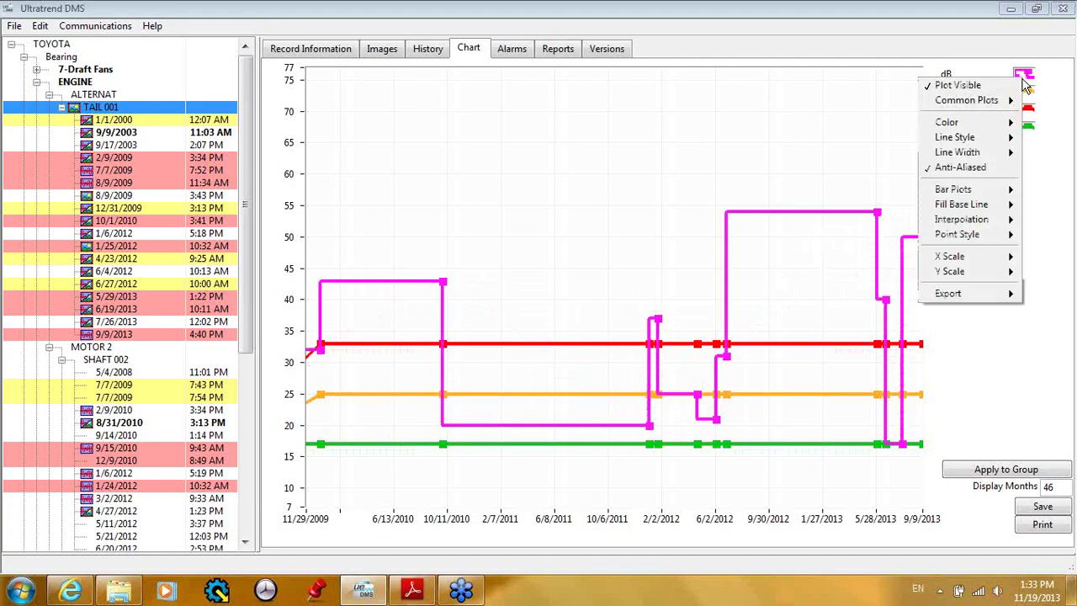
{"action": "mouse_move", "coordinate": [966, 130]}
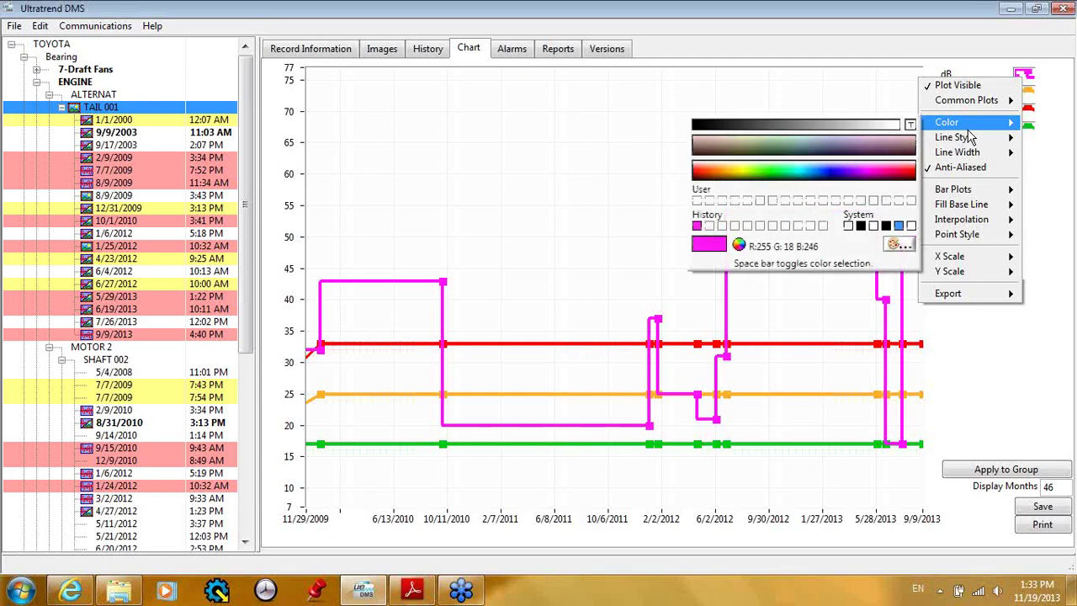
{"action": "left_click", "coordinate": [831, 170]}
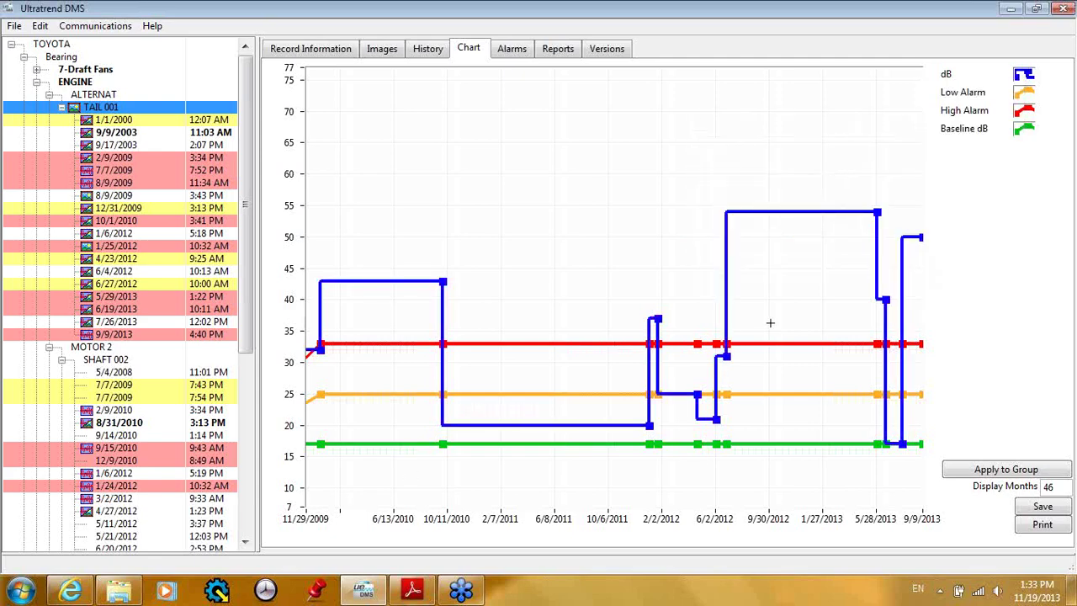
{"action": "right_click", "coordinate": [1025, 77]}
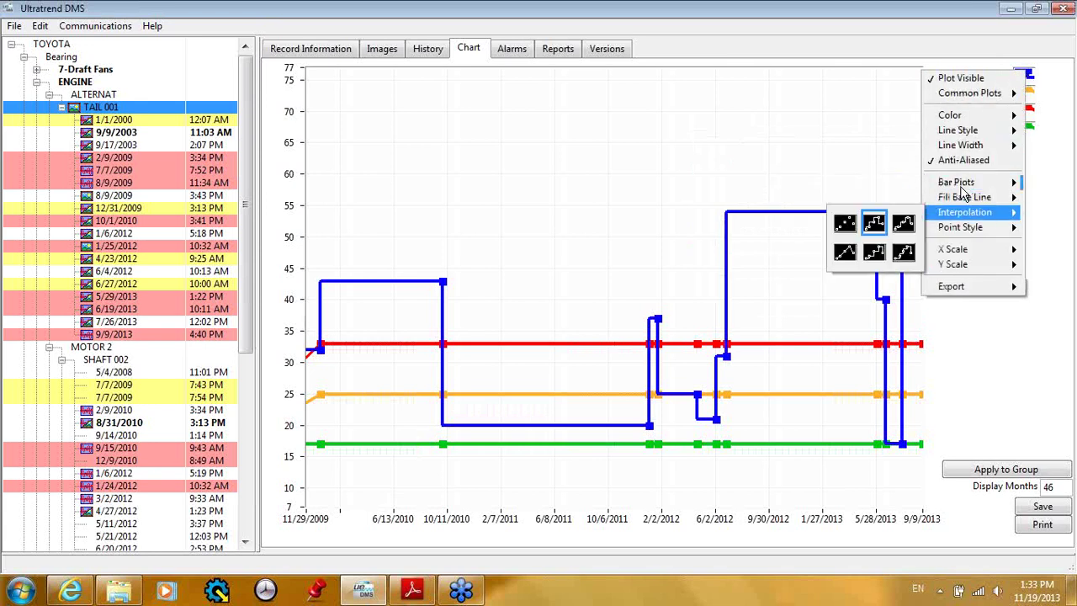
{"action": "mouse_move", "coordinate": [964, 186]}
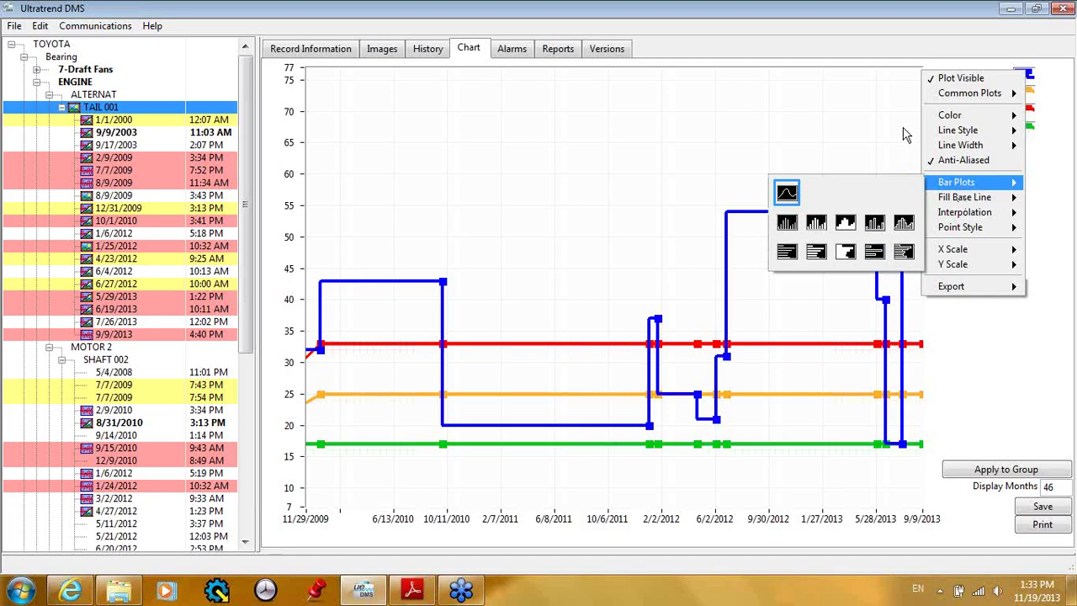
{"action": "left_click", "coordinate": [851, 94]}
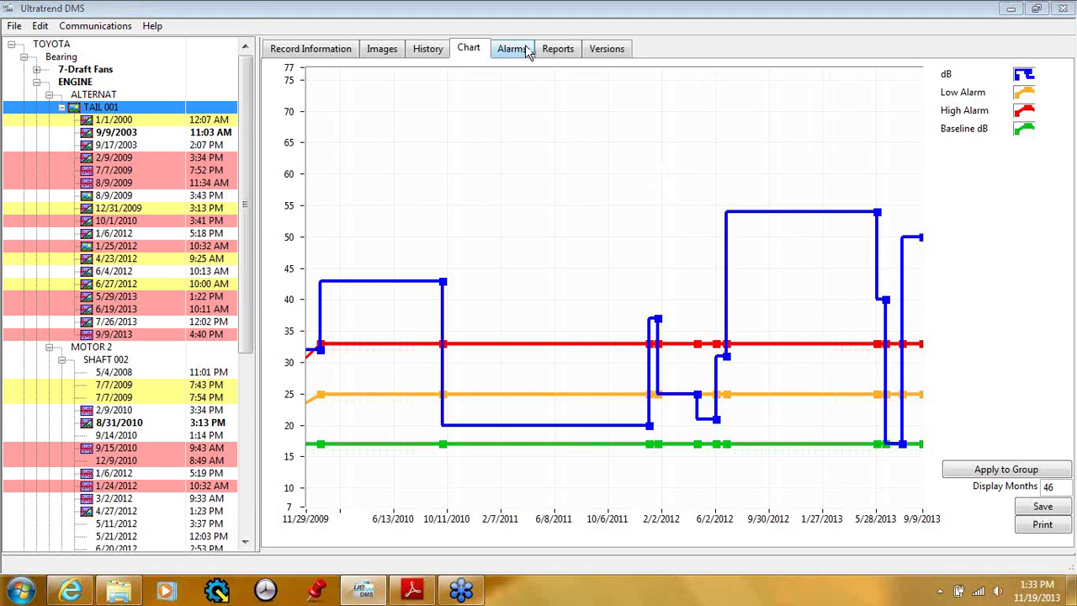
- Add the Comments column to the TAIL 001 history table and check the chart with it
{"action": "left_click", "coordinate": [430, 50]}
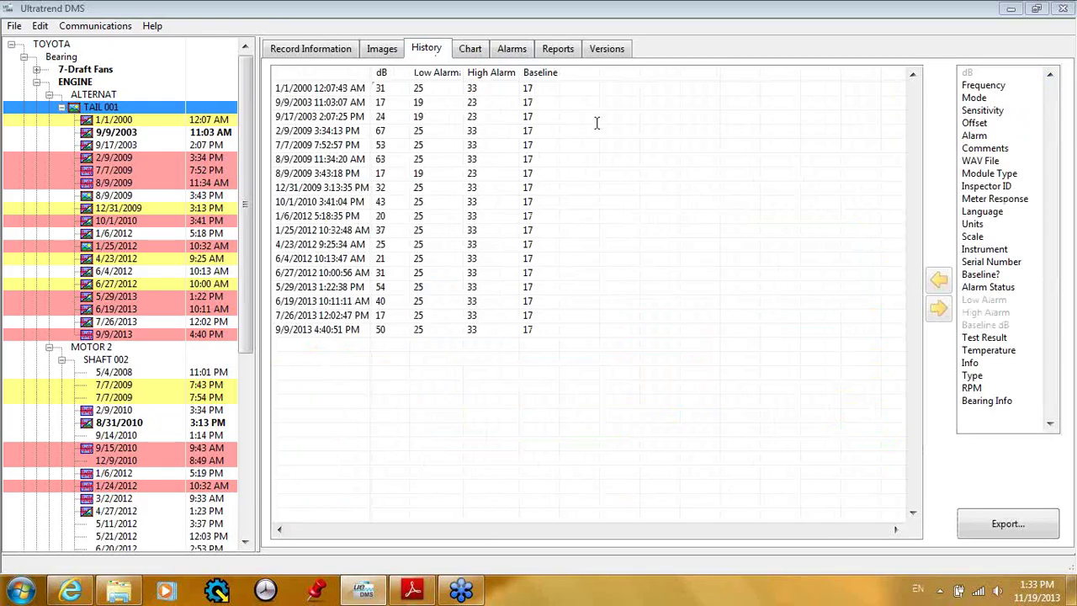
{"action": "left_click", "coordinate": [978, 150]}
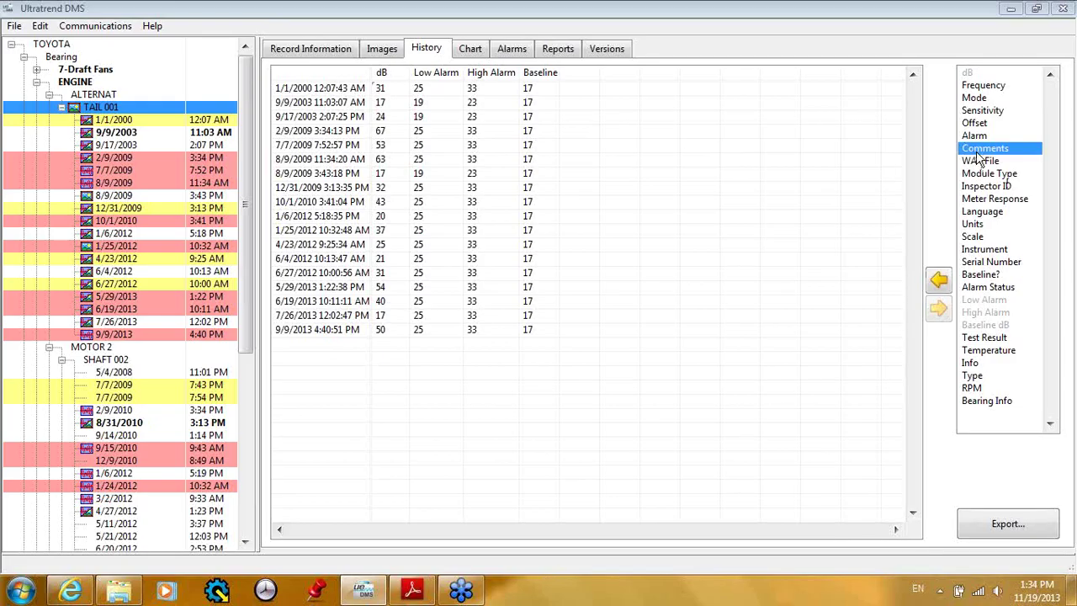
{"action": "left_click", "coordinate": [940, 278]}
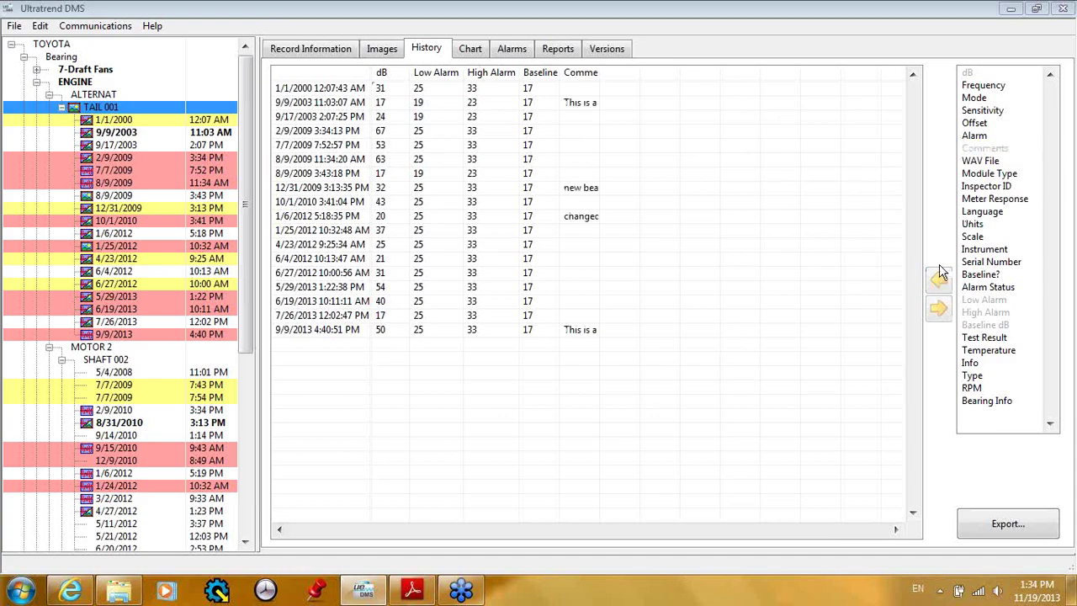
{"action": "left_click", "coordinate": [485, 53]}
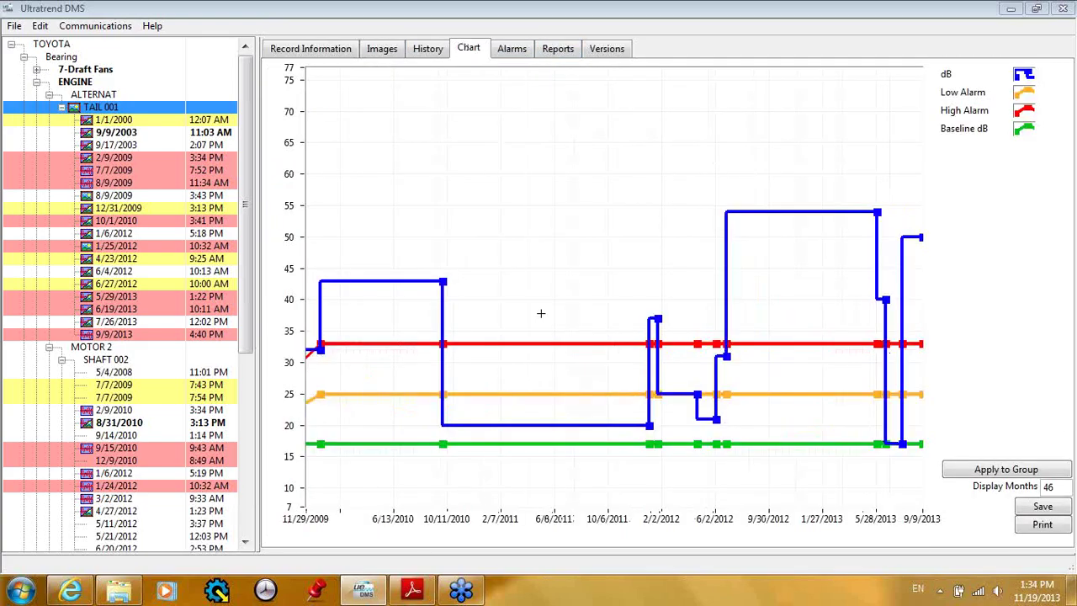
- Remove the Comments column from the TAIL 001 history table and return to the chart
{"action": "left_click", "coordinate": [423, 52]}
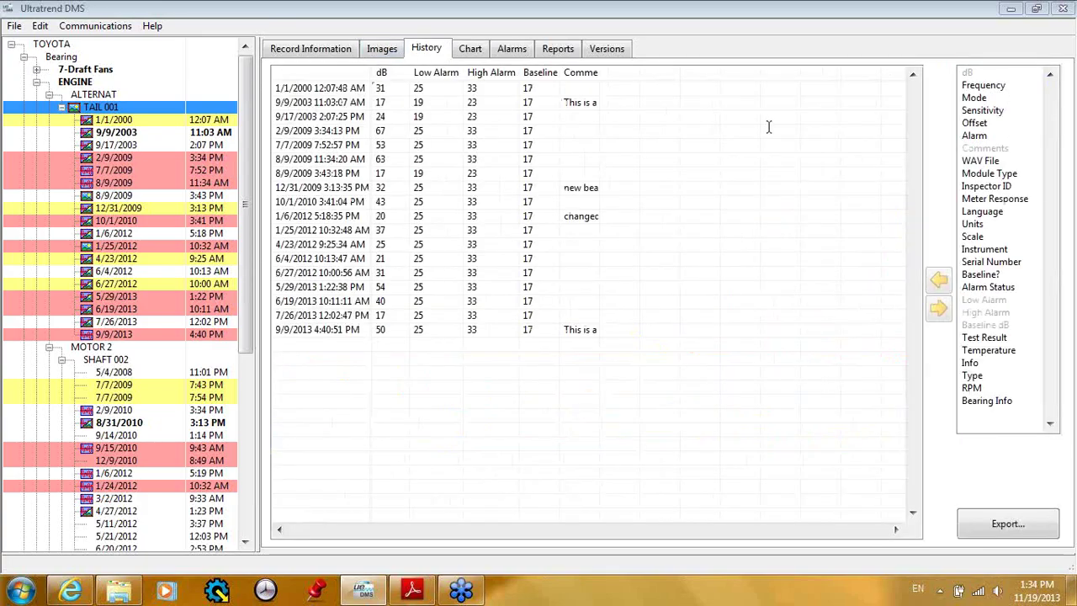
{"action": "left_click", "coordinate": [591, 74]}
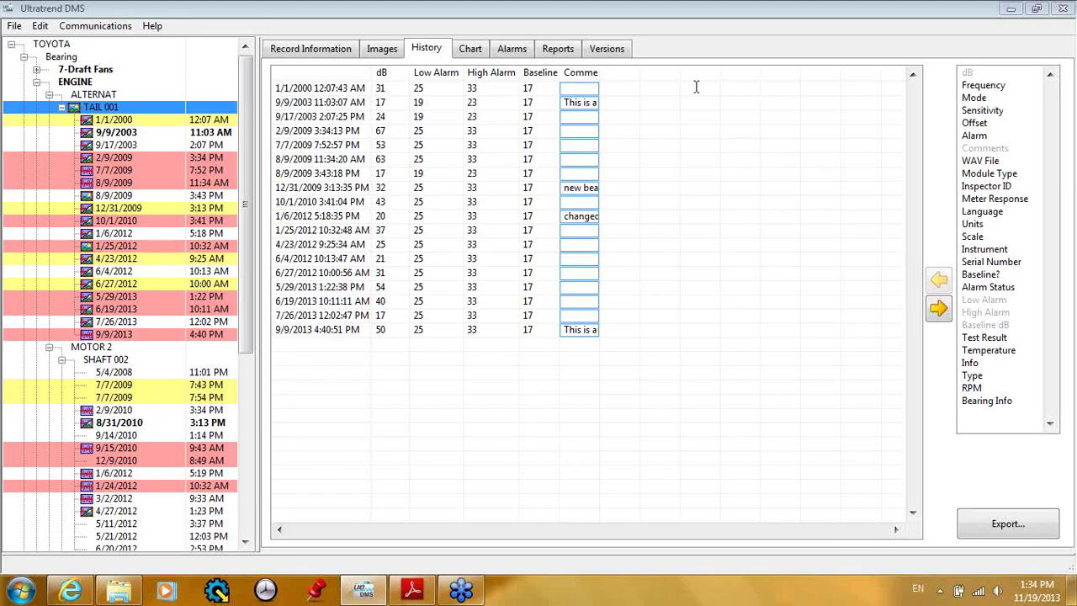
{"action": "right_click", "coordinate": [577, 76]}
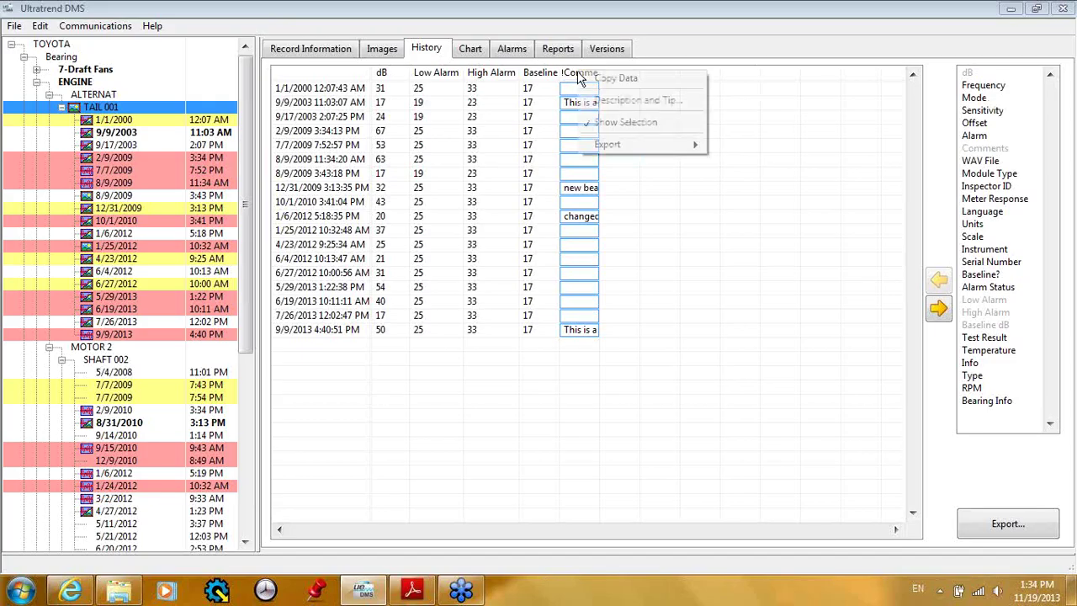
{"action": "left_click", "coordinate": [793, 137]}
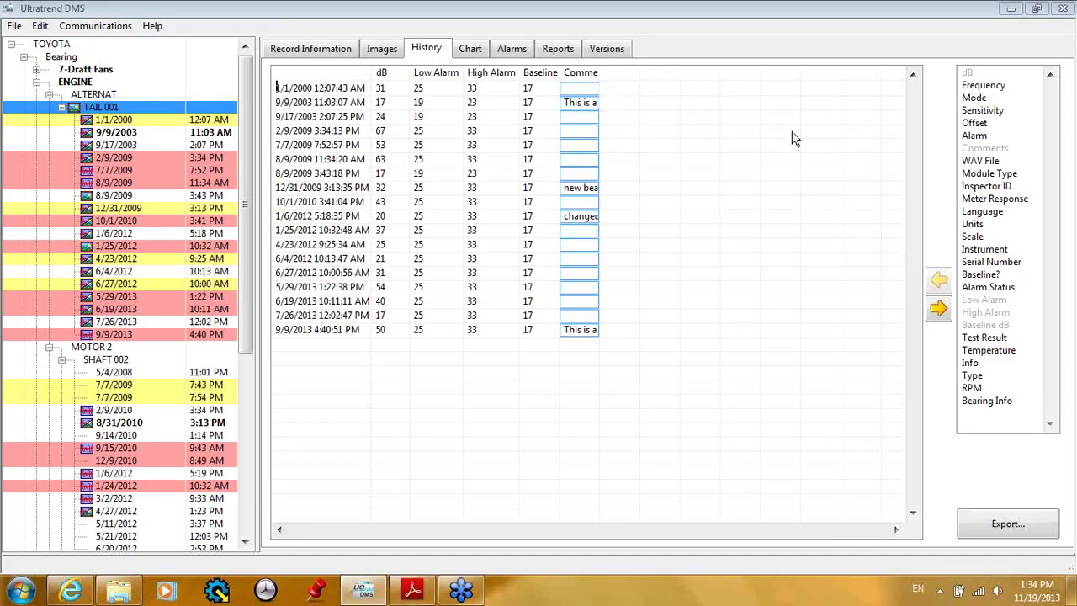
{"action": "left_click", "coordinate": [938, 311]}
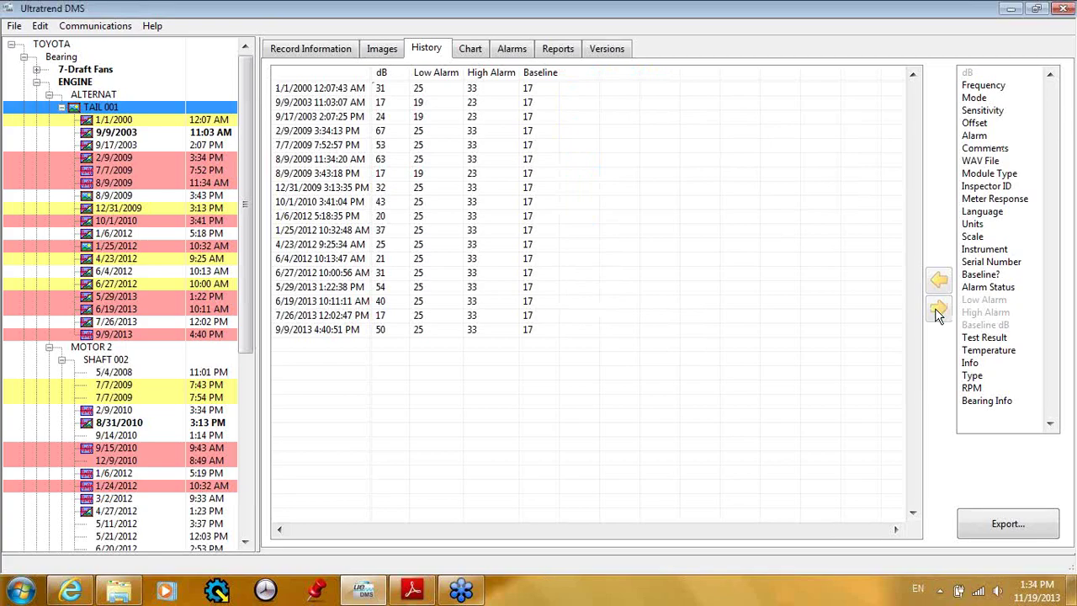
{"action": "left_click", "coordinate": [471, 49]}
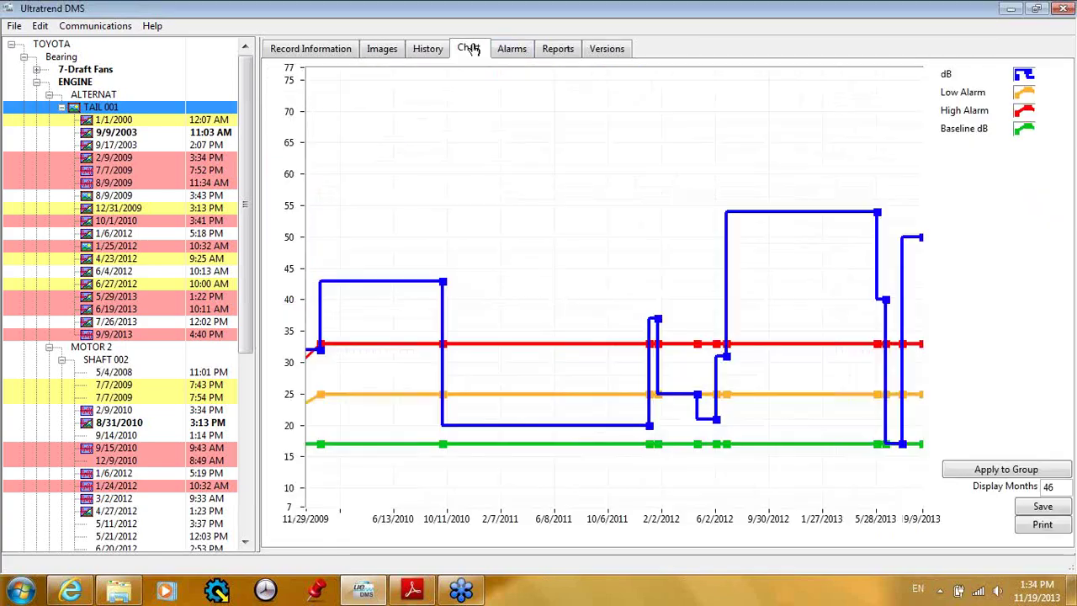
- Compare the alarm settings and baseline indicator of the 9/9/2003 and 8/9/2009 records under TAIL 001
{"action": "left_click", "coordinate": [515, 50]}
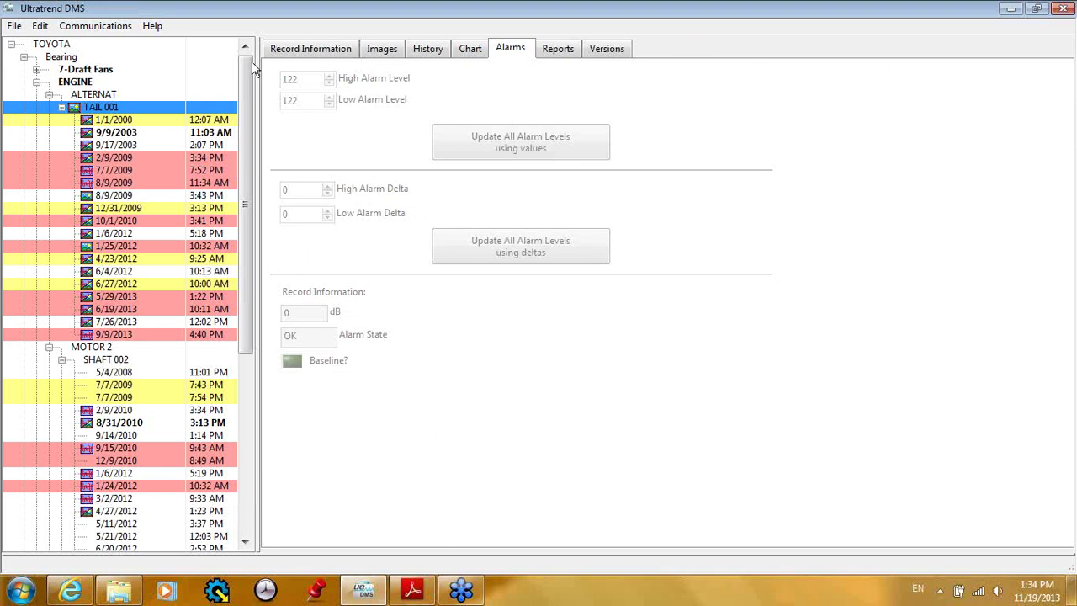
{"action": "left_click", "coordinate": [117, 133]}
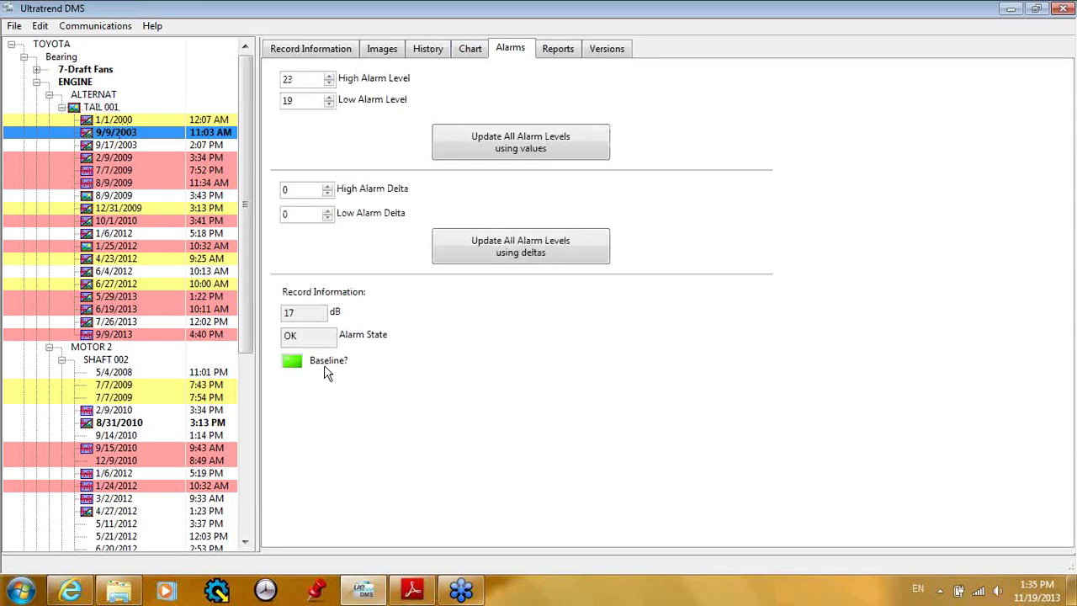
{"action": "left_click", "coordinate": [140, 196]}
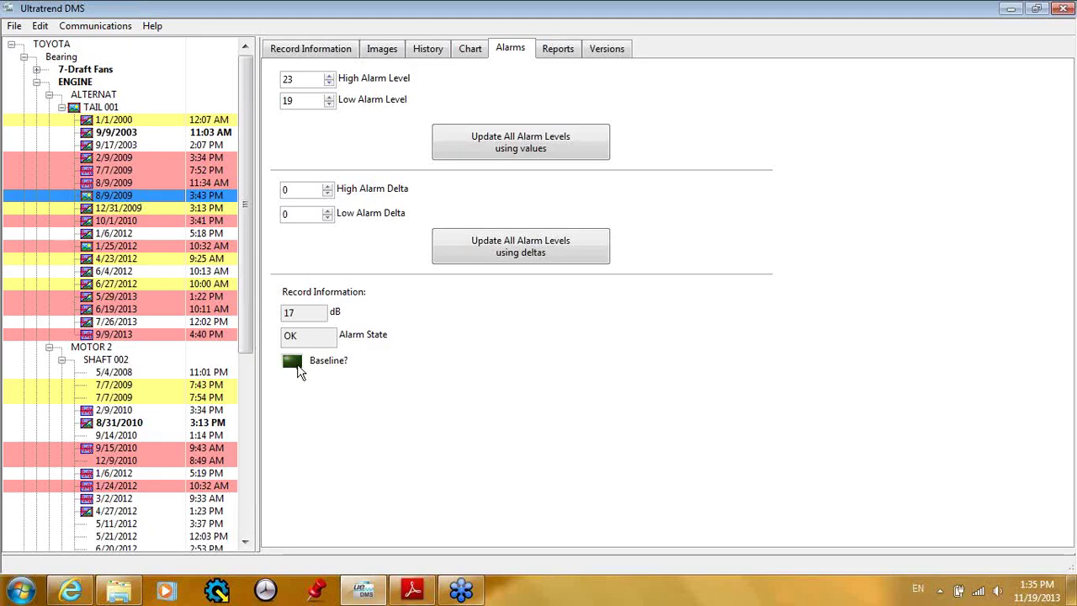
{"action": "left_click", "coordinate": [119, 136]}
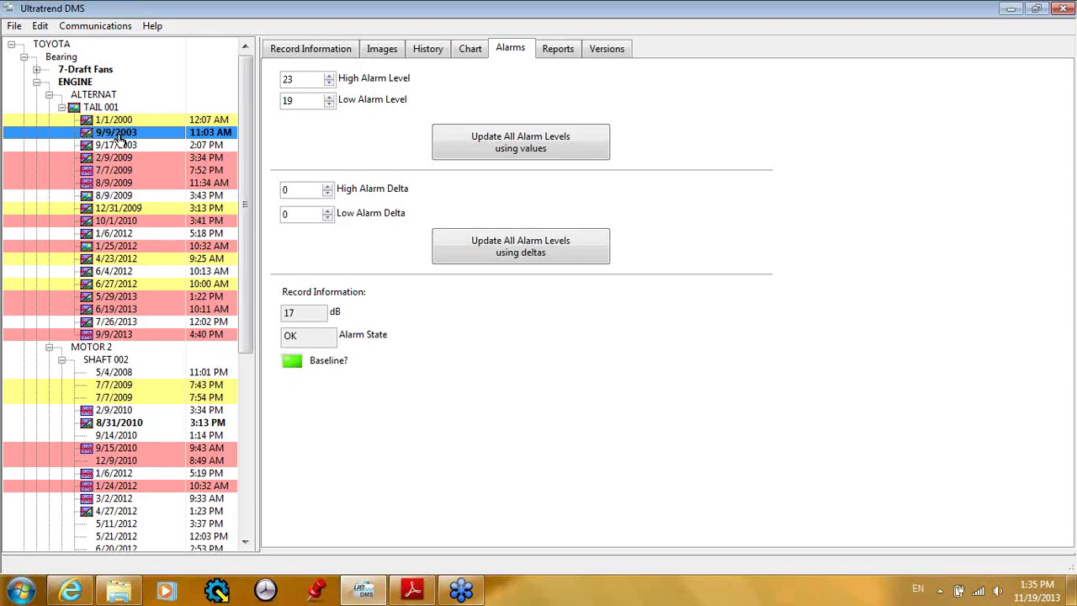
- Set the Low Alarm Delta to 8 and High Alarm Delta to 16, and update all TAIL 001 alarm levels using deltas
{"action": "double_click", "coordinate": [295, 216]}
{"action": "key", "text": "BackSpace"}
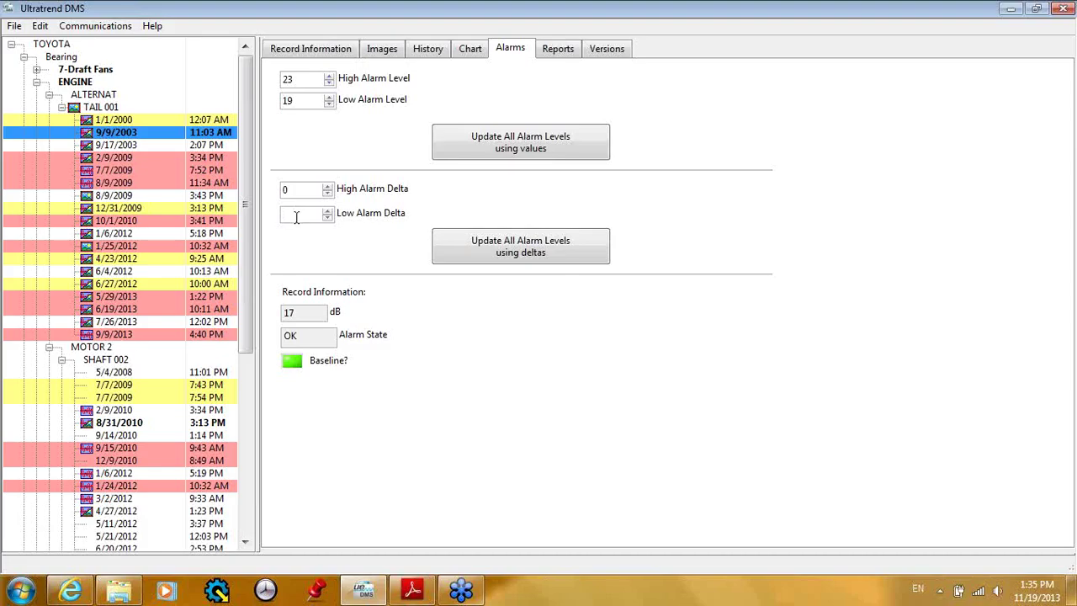
{"action": "type", "text": "8"}
{"action": "left_click", "coordinate": [293, 189]}
{"action": "left_click", "coordinate": [289, 215]}
{"action": "left_click", "coordinate": [328, 186]}
{"action": "left_click", "coordinate": [328, 185]}
{"action": "left_click", "coordinate": [328, 186]}
{"action": "left_click", "coordinate": [328, 186]}
{"action": "left_click", "coordinate": [328, 186]}
{"action": "left_click", "coordinate": [328, 186]}
{"action": "left_click", "coordinate": [328, 186]}
{"action": "left_click", "coordinate": [328, 186]}
{"action": "left_click", "coordinate": [328, 186]}
{"action": "left_click", "coordinate": [328, 186]}
{"action": "left_click", "coordinate": [328, 187]}
{"action": "left_click", "coordinate": [328, 187]}
{"action": "left_click", "coordinate": [580, 252]}
- Set the Low Alarm Level to 34 and the High Alarm Level to 36 for the 8/31/2010 record of SHAFT 002
{"action": "left_click", "coordinate": [125, 423]}
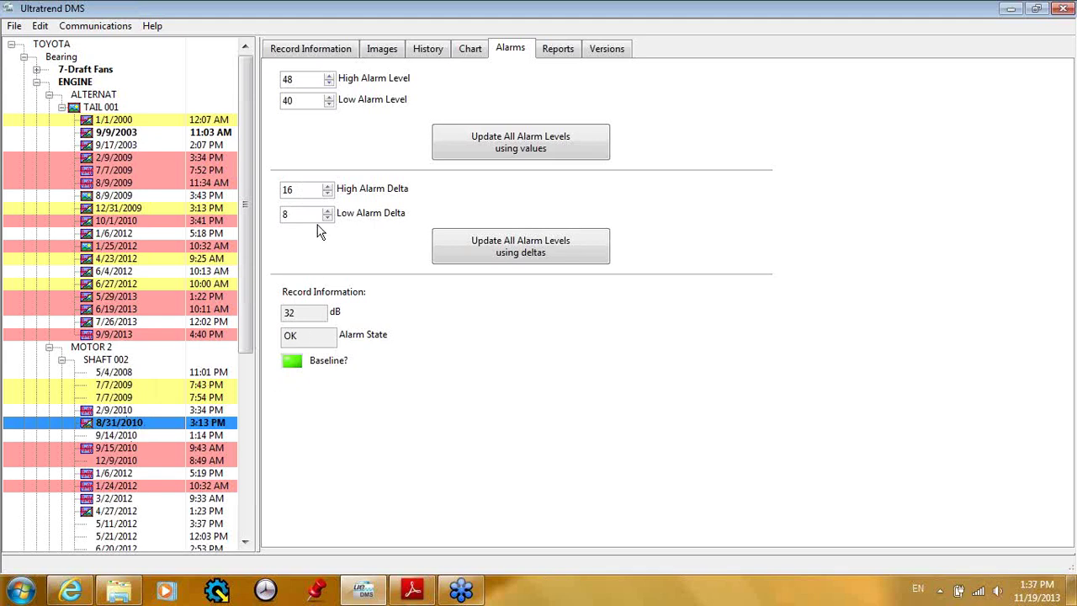
{"action": "left_click", "coordinate": [329, 104]}
{"action": "left_click", "coordinate": [304, 100]}
{"action": "key", "text": "BackSpace"}
{"action": "type", "text": "4"}
{"action": "left_click", "coordinate": [301, 80]}
{"action": "key", "text": "BackSpace"}
{"action": "key", "text": "BackSpace"}
{"action": "type", "text": "36"}
- Compare the alarm levels of the 9/9/2003 baseline under TAIL 001 and the 8/31/2010 baseline under SHAFT 002
{"action": "left_click", "coordinate": [128, 135]}
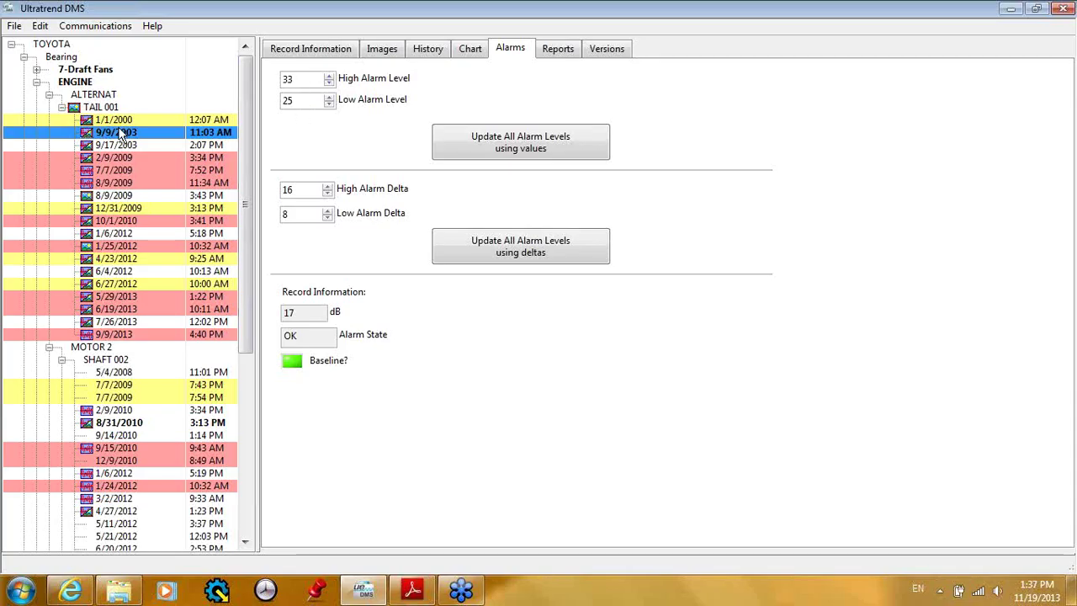
{"action": "left_click", "coordinate": [118, 425]}
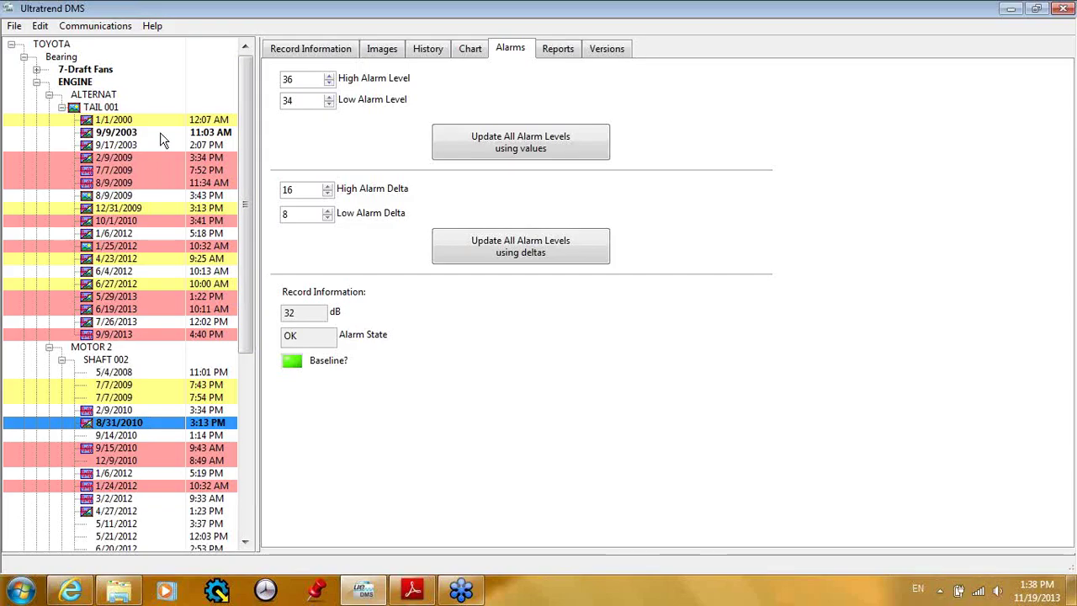
{"action": "left_click", "coordinate": [105, 133]}
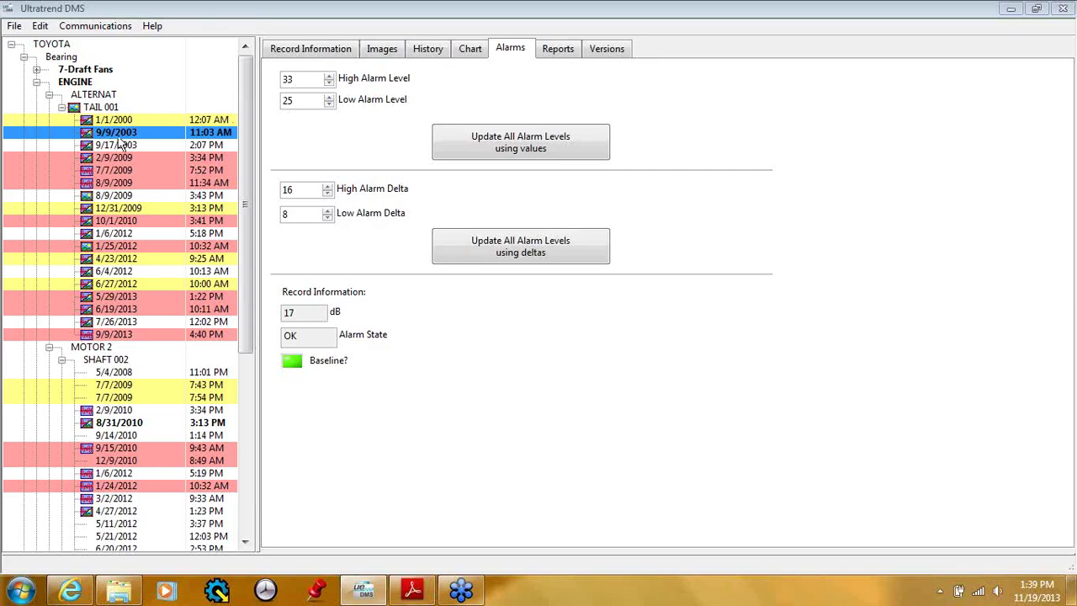
{"action": "left_click", "coordinate": [121, 424]}
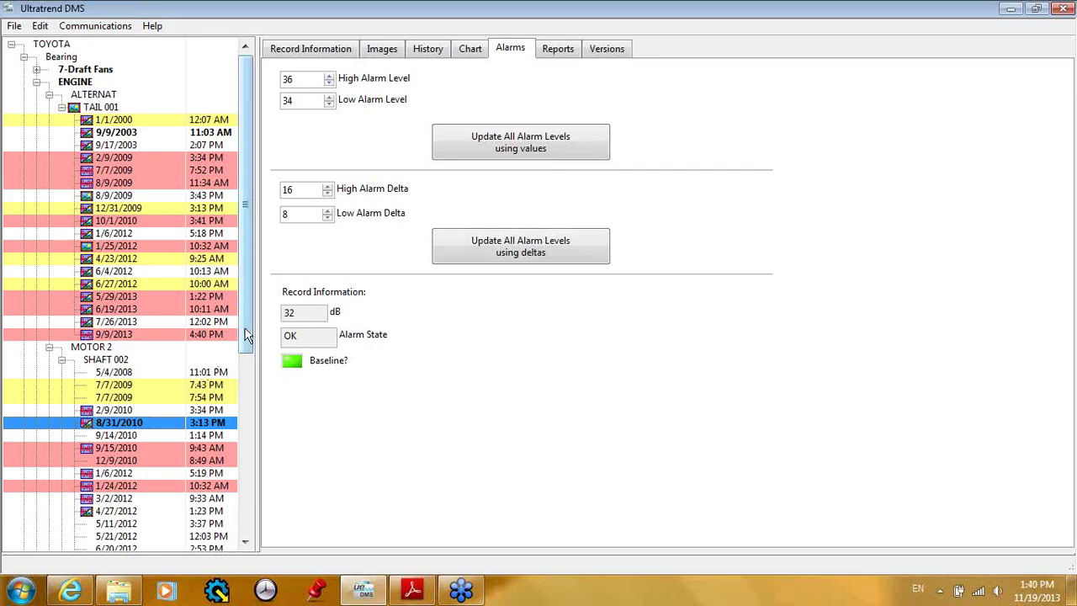
- Show the reports available for the bearing records
{"action": "left_click_drag", "start_coordinate": [248, 334], "coordinate": [249, 399]}
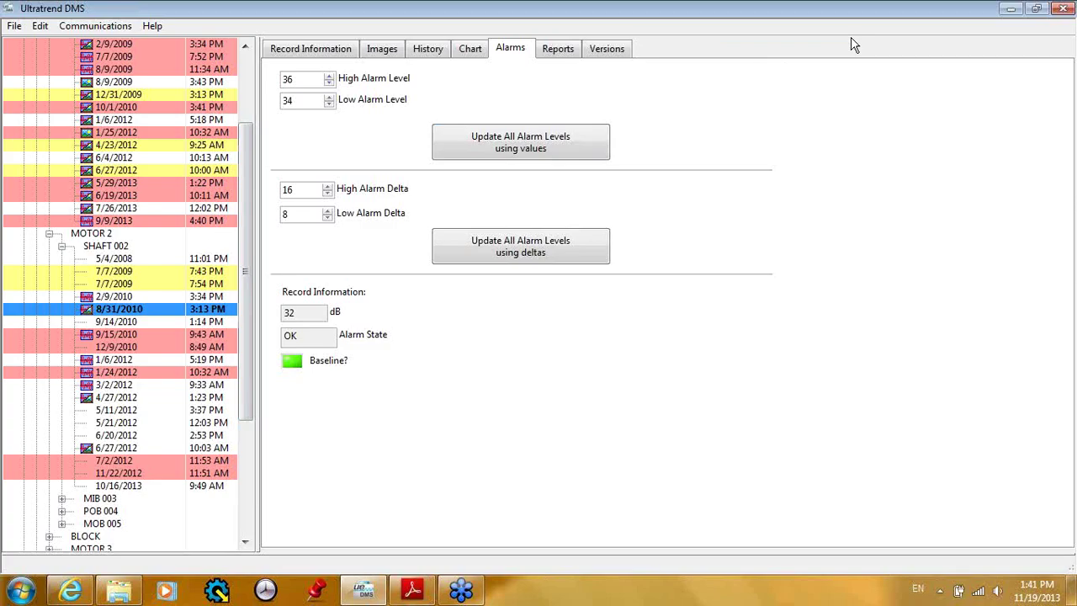
{"action": "left_click", "coordinate": [557, 51]}
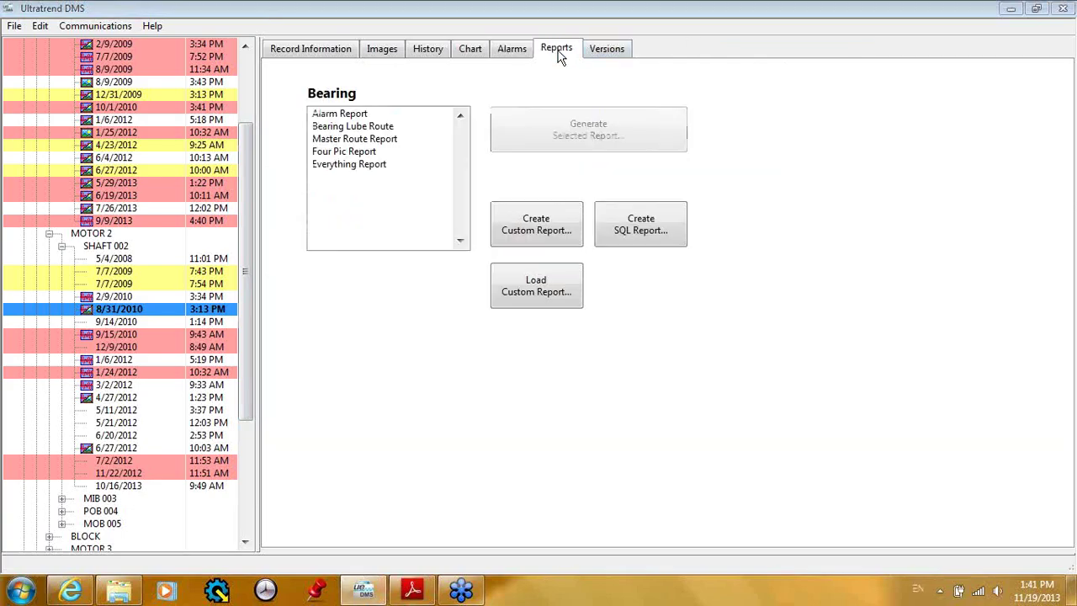
- Collapse SHAFT 002 and its parent MOTOR 2 in the record tree
{"action": "left_click", "coordinate": [61, 248]}
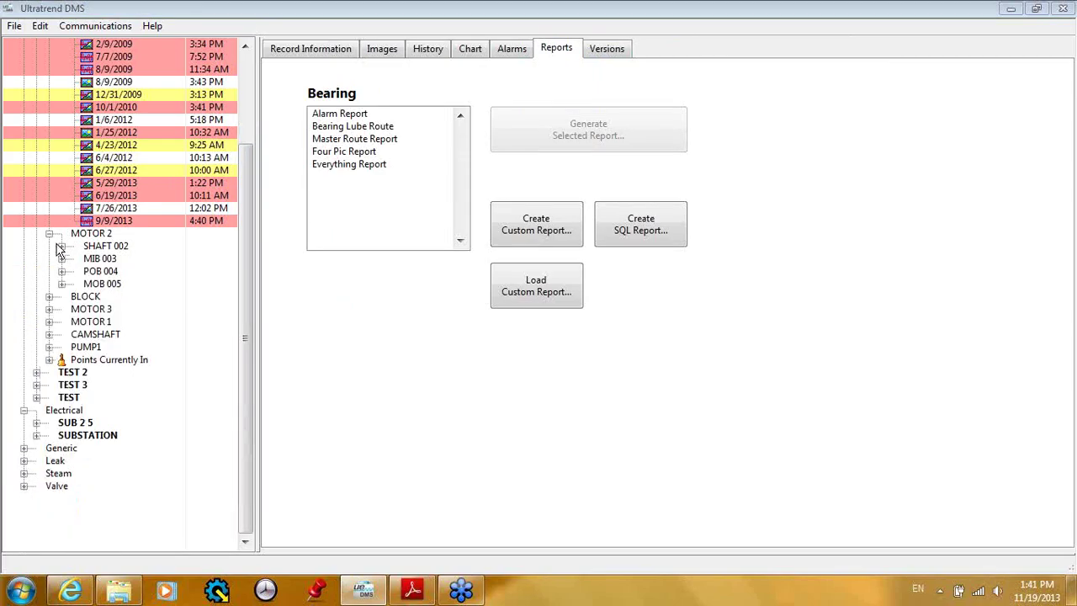
{"action": "left_click", "coordinate": [50, 236]}
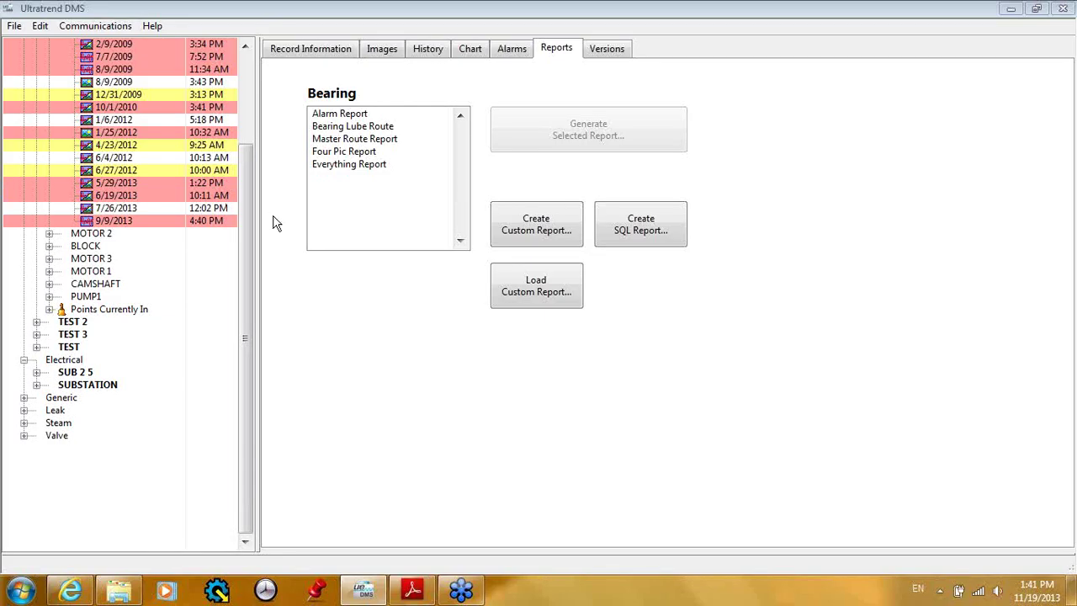
{"action": "scroll", "coordinate": [246, 217], "scroll_direction": "up", "scroll_amount": 1}
{"action": "scroll", "coordinate": [245, 152], "scroll_direction": "up", "scroll_amount": 3}
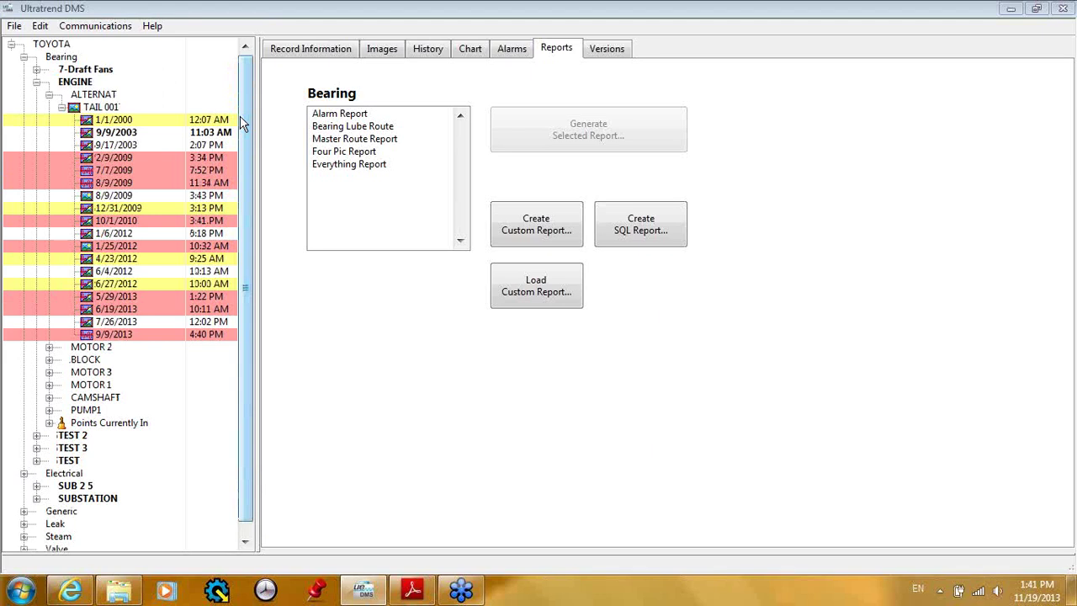
- Compare the reports available for the 8/9/2009 bearing record, the SUBSTATION electrical group and the BAY 8 leak group
{"action": "left_click", "coordinate": [125, 196]}
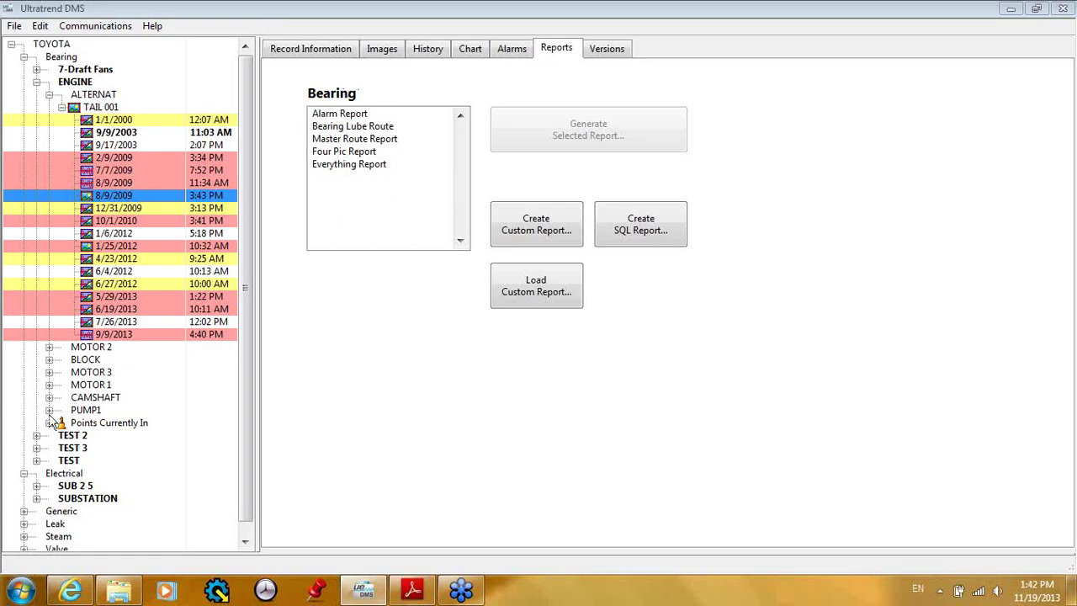
{"action": "left_click", "coordinate": [72, 499]}
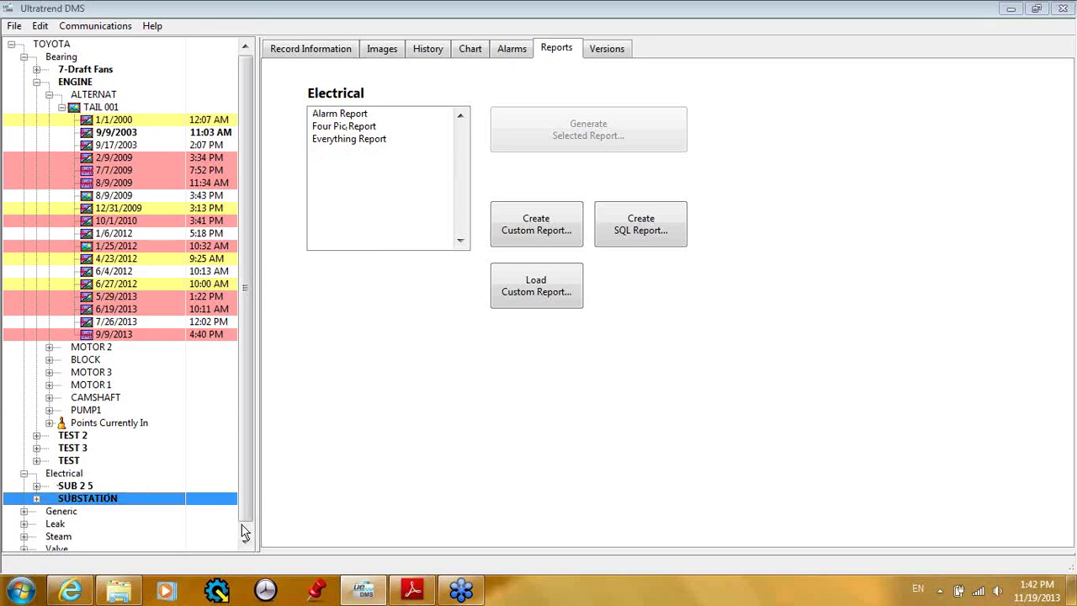
{"action": "scroll", "coordinate": [242, 531], "scroll_direction": "down", "scroll_amount": 1}
{"action": "left_click", "coordinate": [23, 510]}
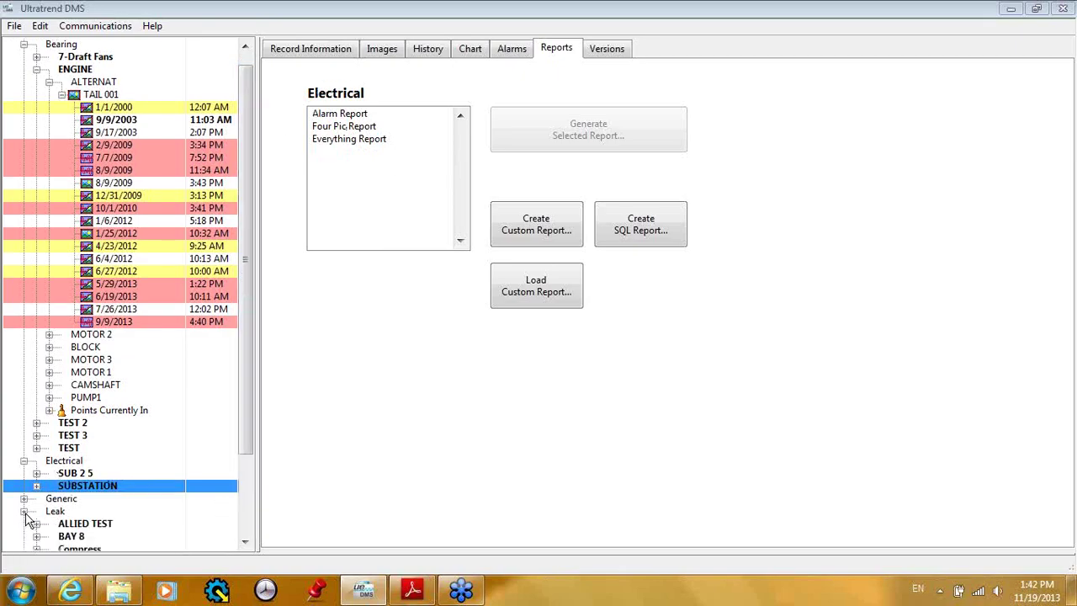
{"action": "left_click", "coordinate": [23, 460]}
{"action": "left_click", "coordinate": [74, 512]}
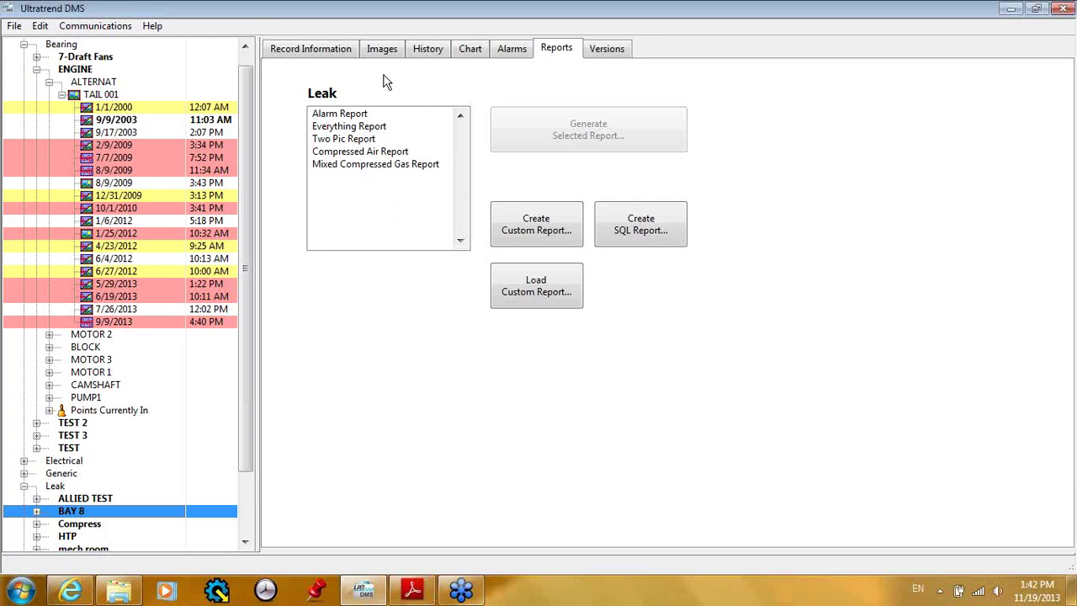
- Try to generate the Master Route Report for the 9/9/2003 TAIL 001 record with the Desktop as save location
{"action": "left_click", "coordinate": [245, 47]}
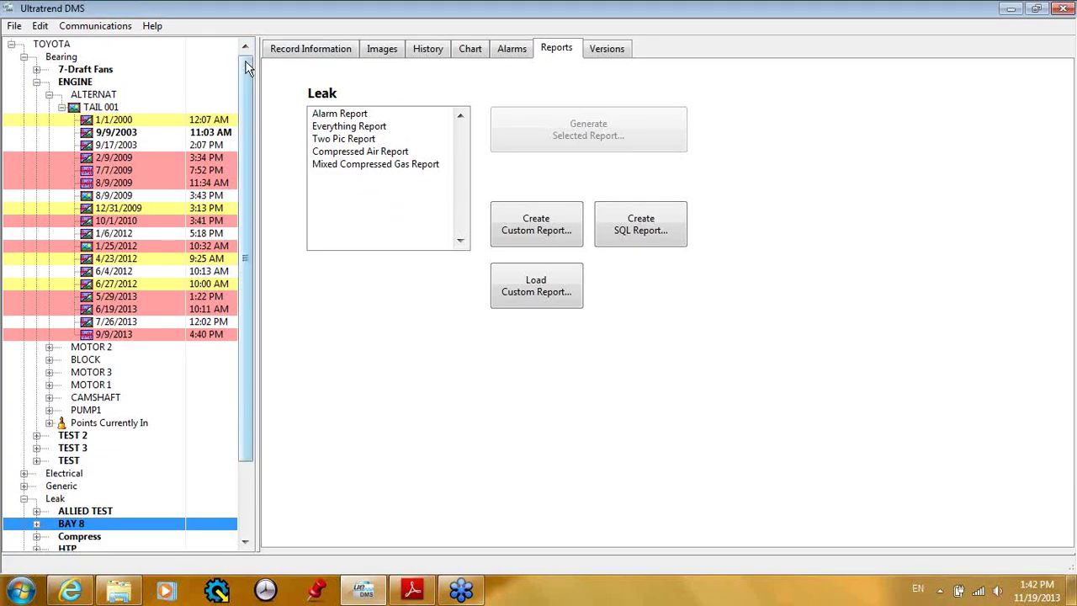
{"action": "left_click", "coordinate": [108, 137]}
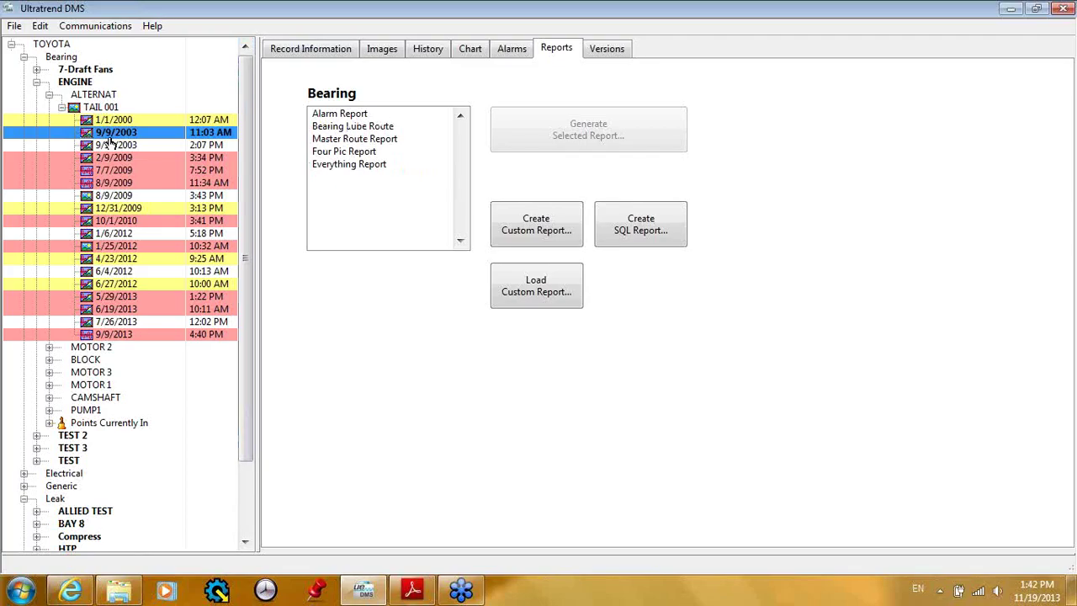
{"action": "left_click", "coordinate": [340, 141]}
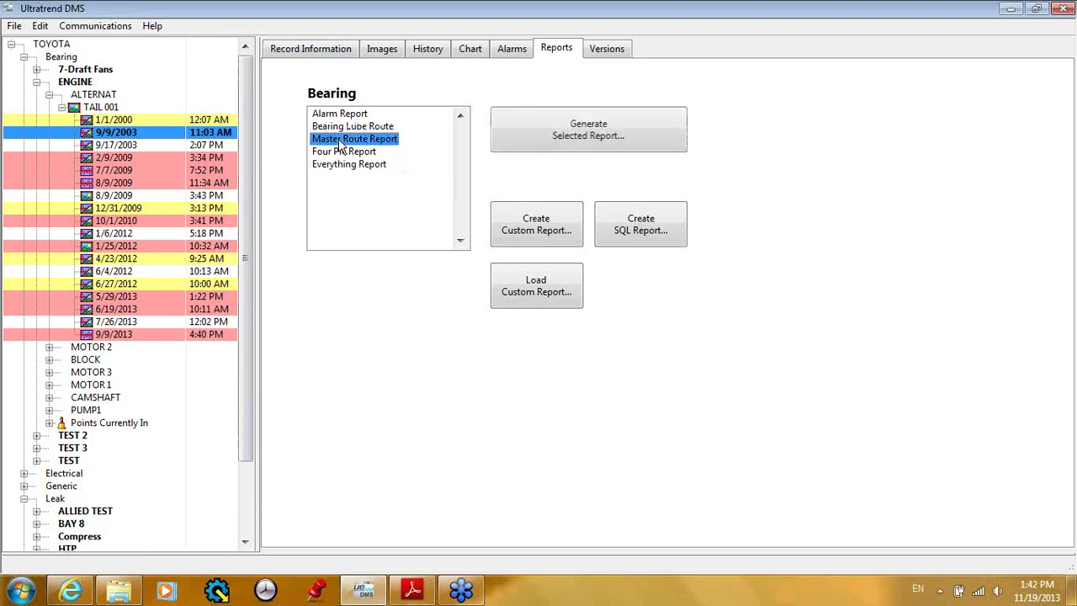
{"action": "left_click", "coordinate": [648, 132]}
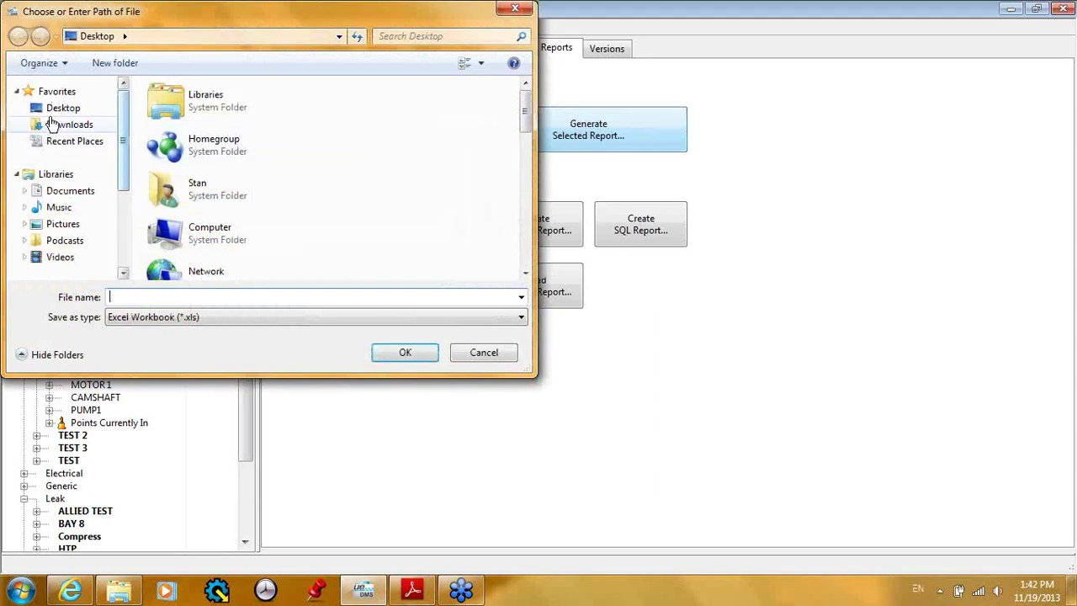
{"action": "left_click", "coordinate": [64, 107]}
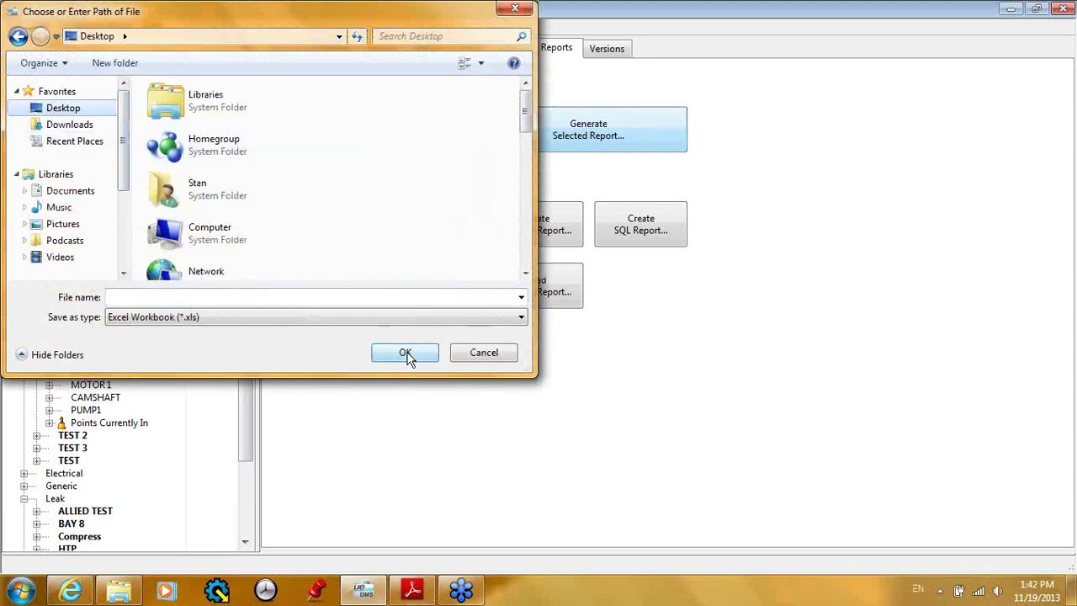
{"action": "left_click", "coordinate": [486, 353]}
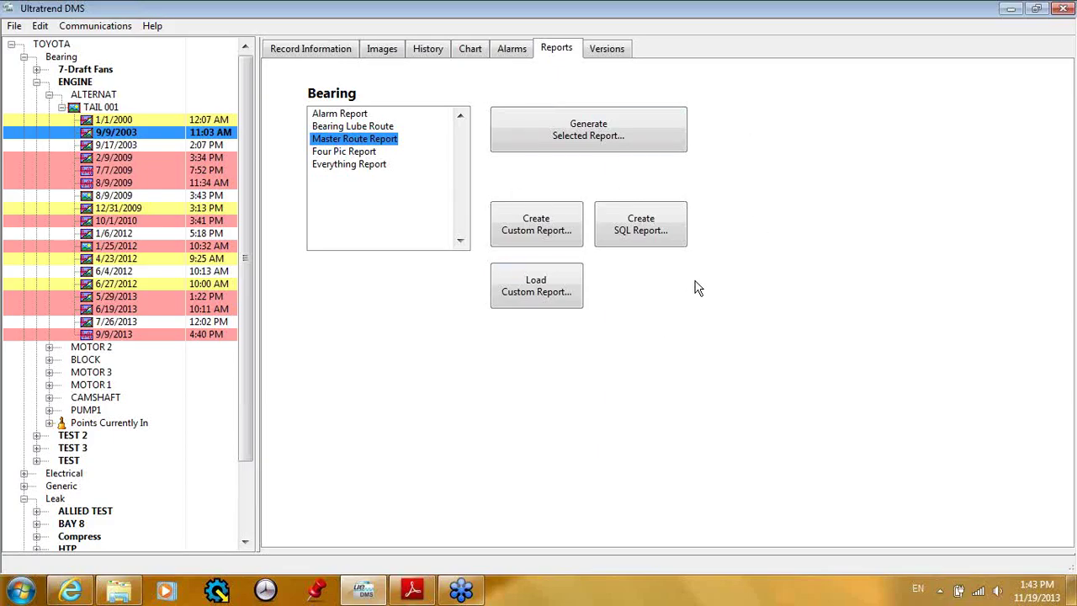
- Try to create a custom bearing report that includes the Group Name column
{"action": "left_click", "coordinate": [371, 119]}
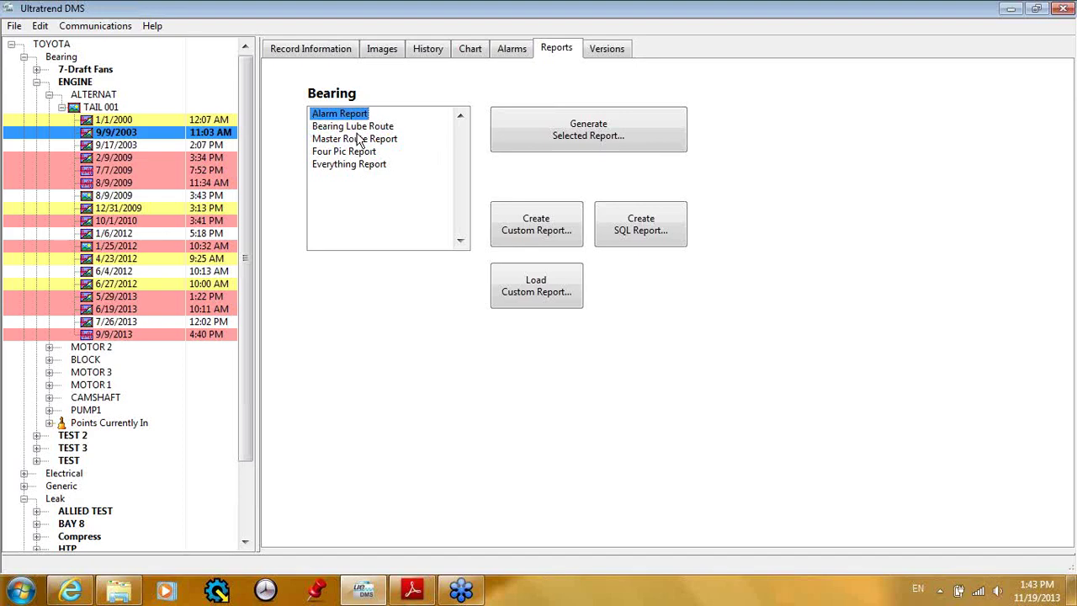
{"action": "left_click", "coordinate": [551, 238]}
{"action": "key", "text": "Return"}
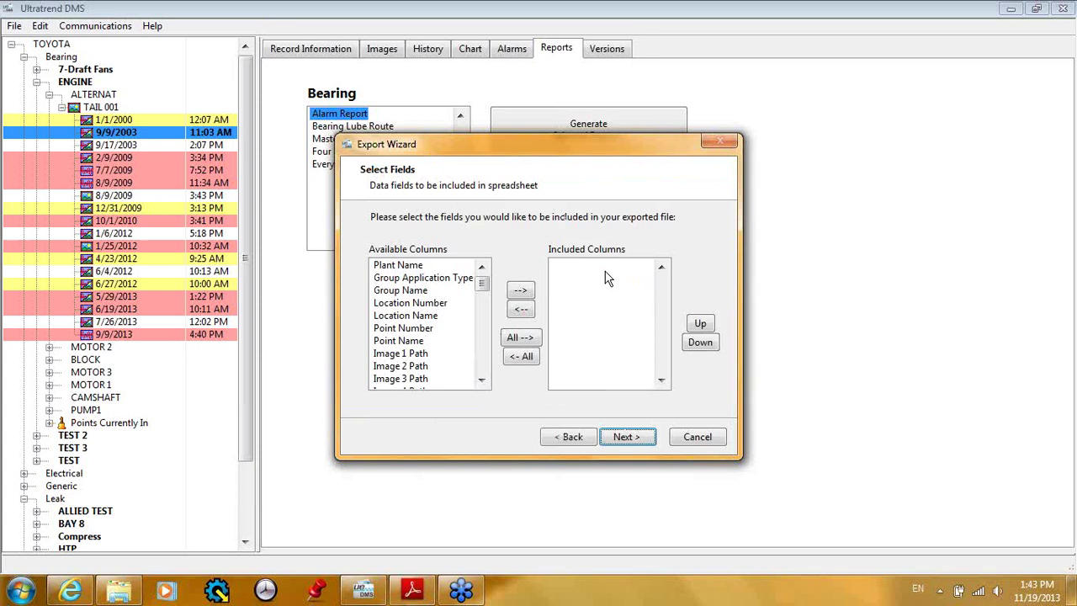
{"action": "left_click", "coordinate": [418, 291]}
{"action": "left_click", "coordinate": [520, 290]}
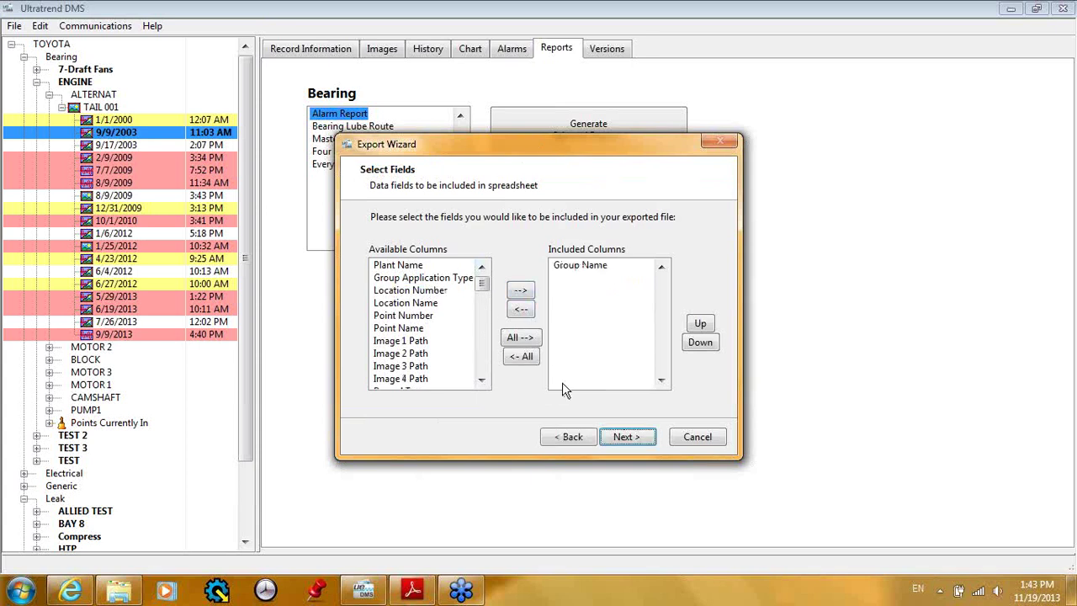
{"action": "left_click", "coordinate": [696, 439]}
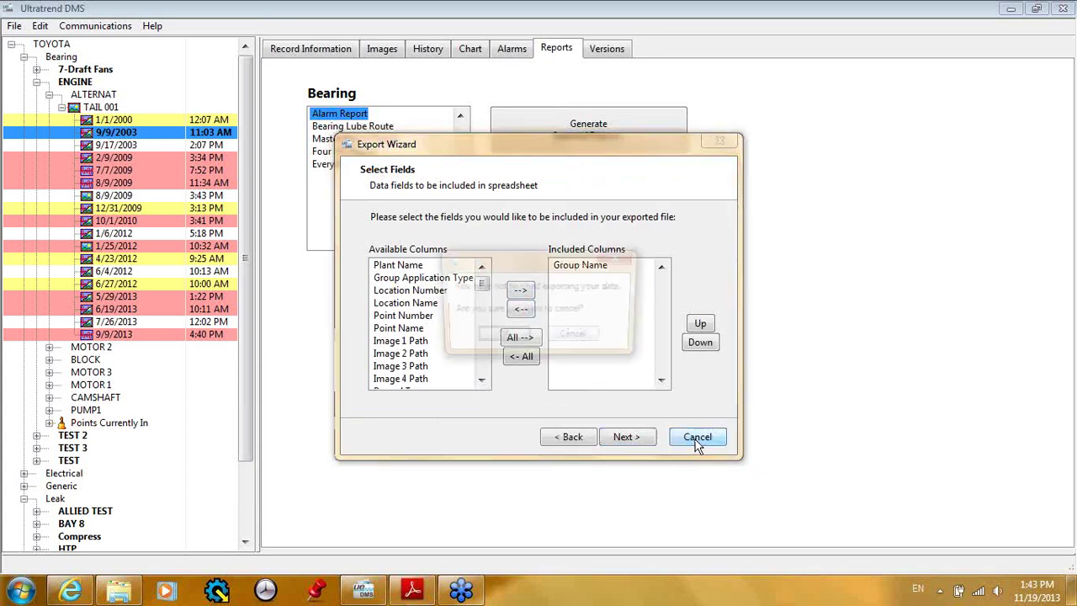
{"action": "left_click", "coordinate": [510, 337]}
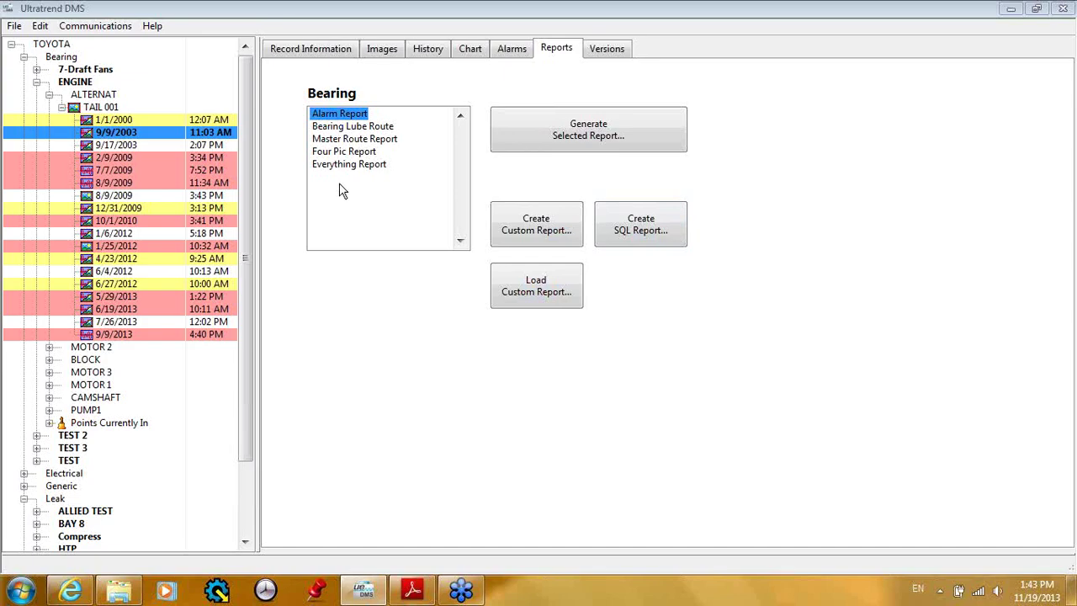
- Examine the custom SQL query and the saved queries offered when loading a custom report, and leave without exporting
{"action": "left_click", "coordinate": [571, 290]}
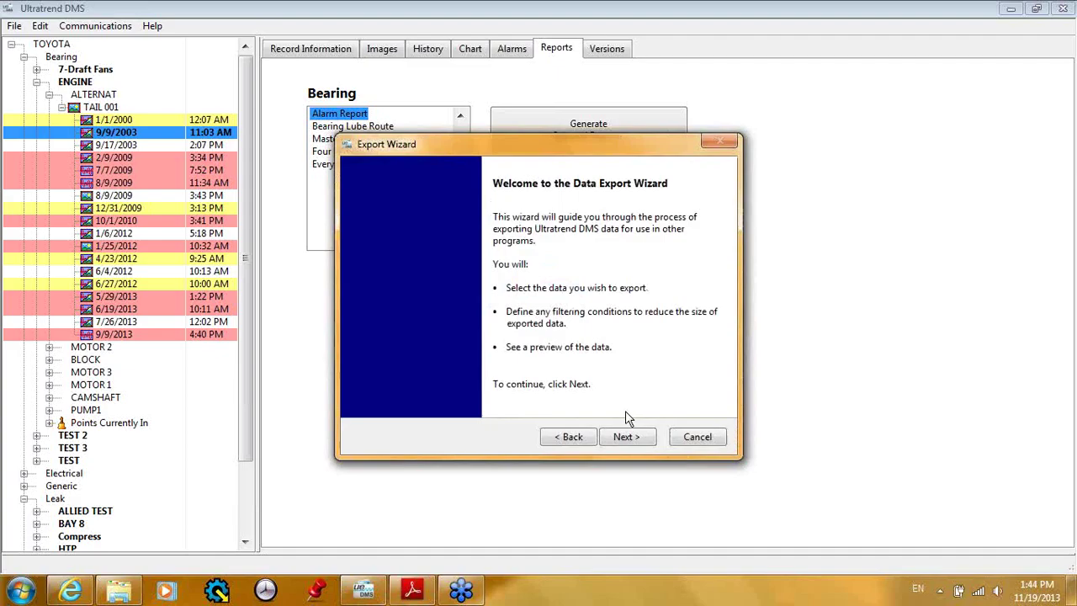
{"action": "left_click", "coordinate": [625, 431]}
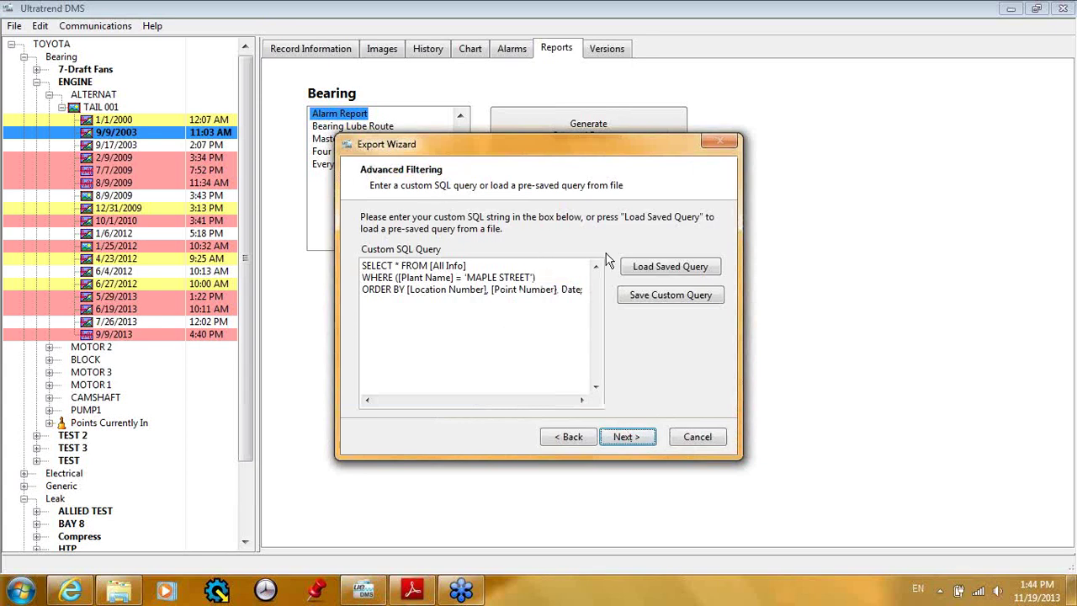
{"action": "left_click", "coordinate": [669, 267]}
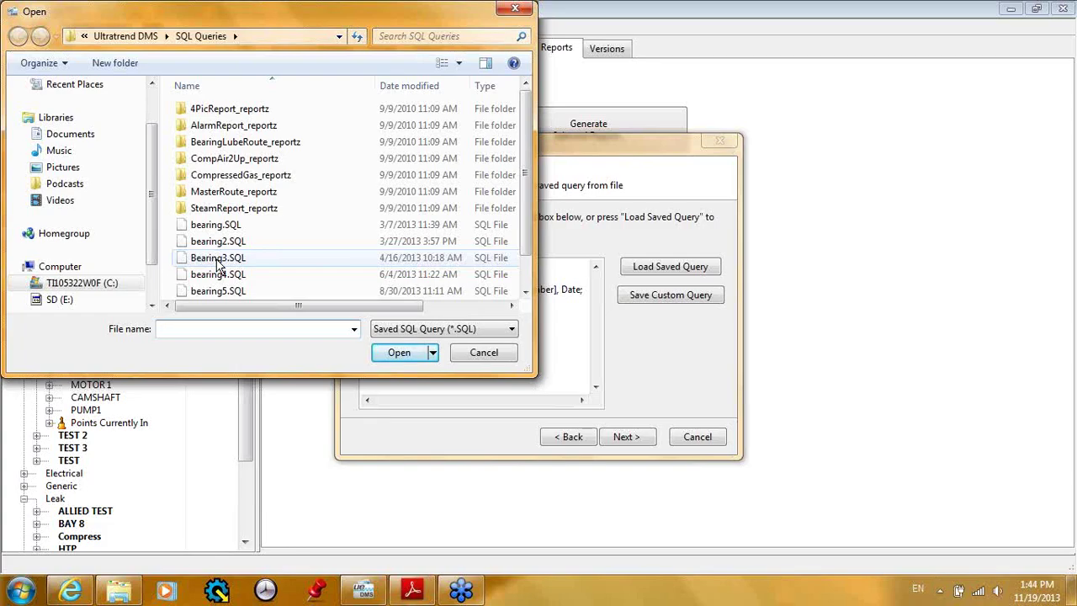
{"action": "left_click", "coordinate": [489, 357]}
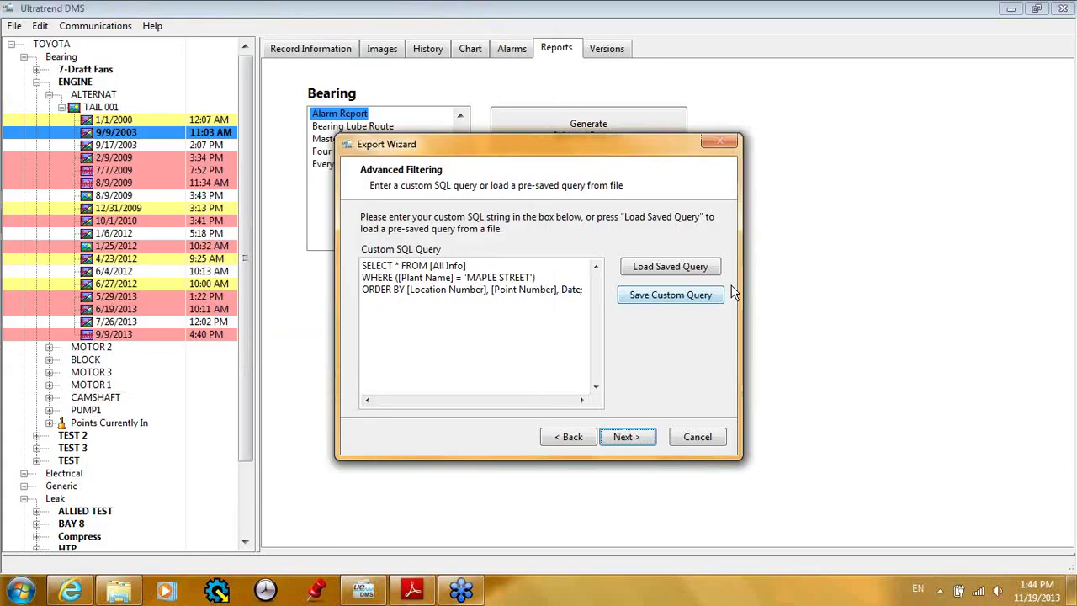
{"action": "left_click", "coordinate": [697, 437]}
{"action": "left_click", "coordinate": [488, 337]}
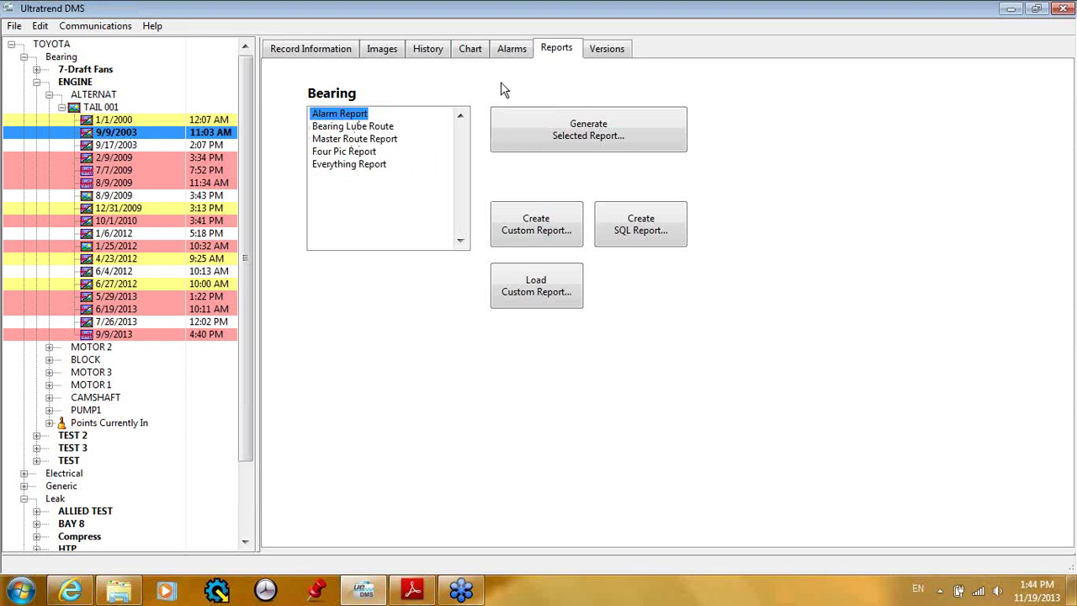
- Check for DMS updates and decline the download
{"action": "left_click", "coordinate": [607, 52]}
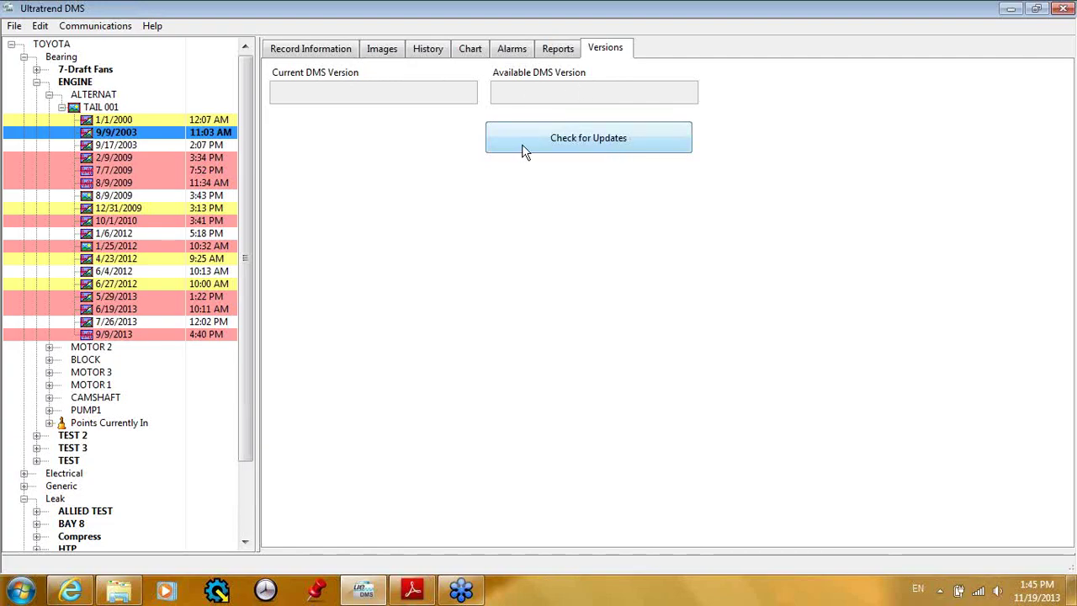
{"action": "left_click", "coordinate": [593, 149]}
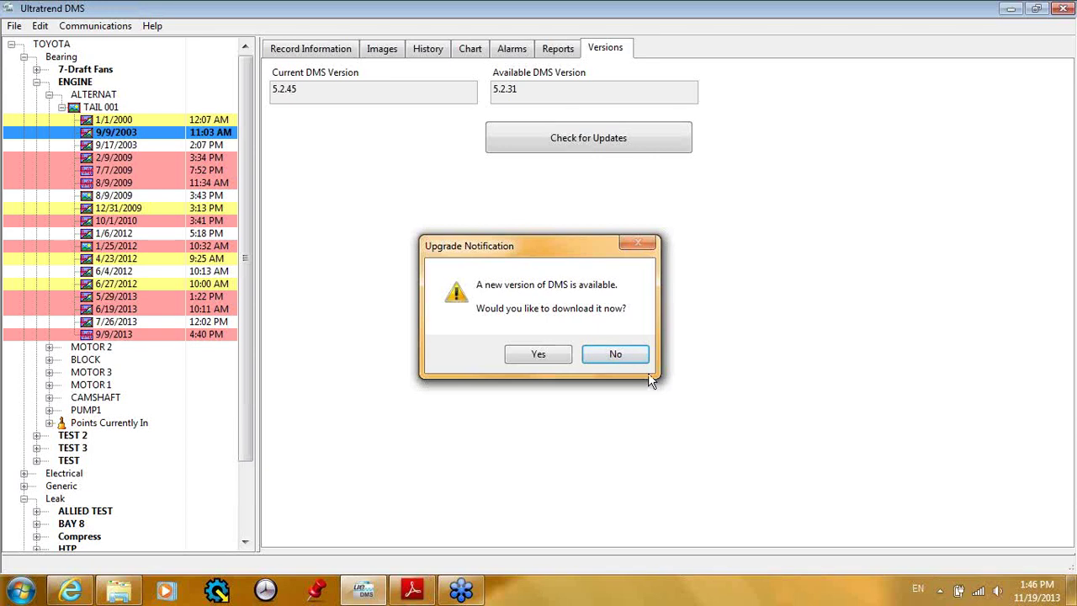
{"action": "left_click", "coordinate": [627, 357]}
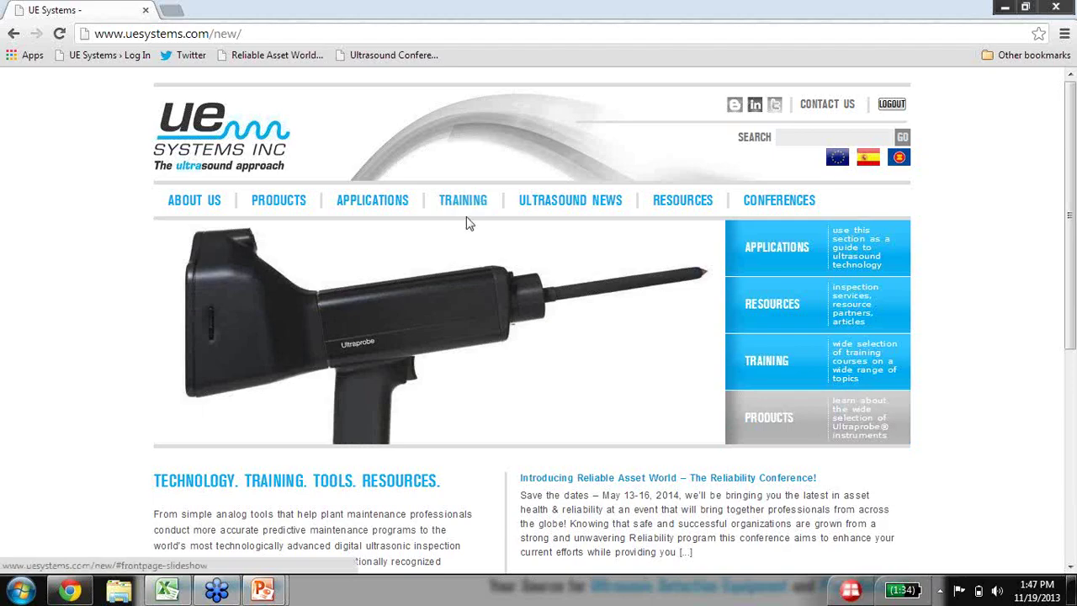
- Look over the Online Learning Center page in the Training section of the UE Systems website
{"action": "left_click", "coordinate": [468, 207]}
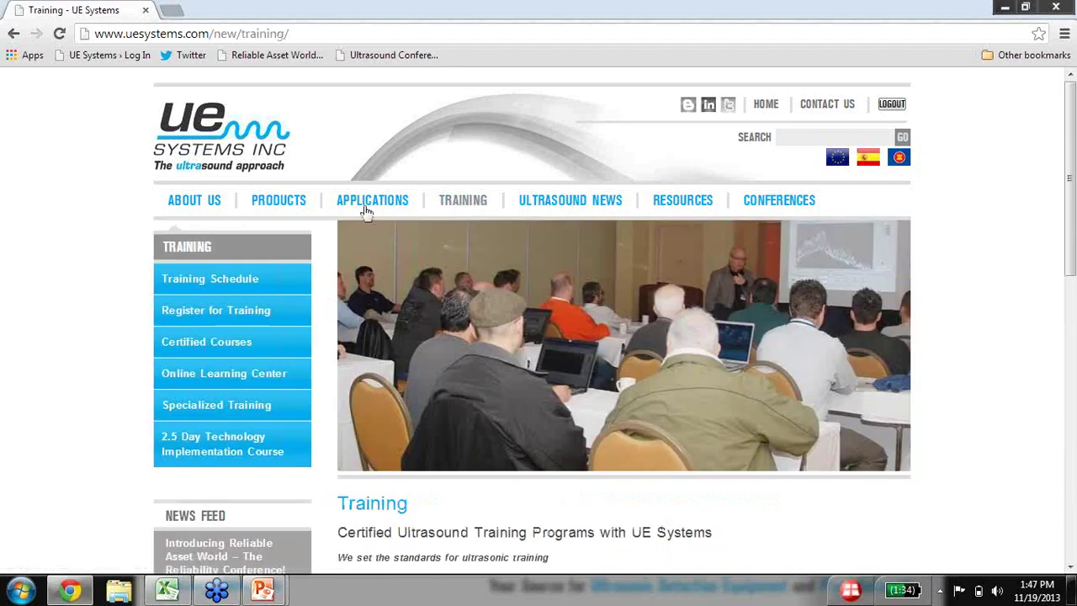
{"action": "left_click", "coordinate": [221, 379]}
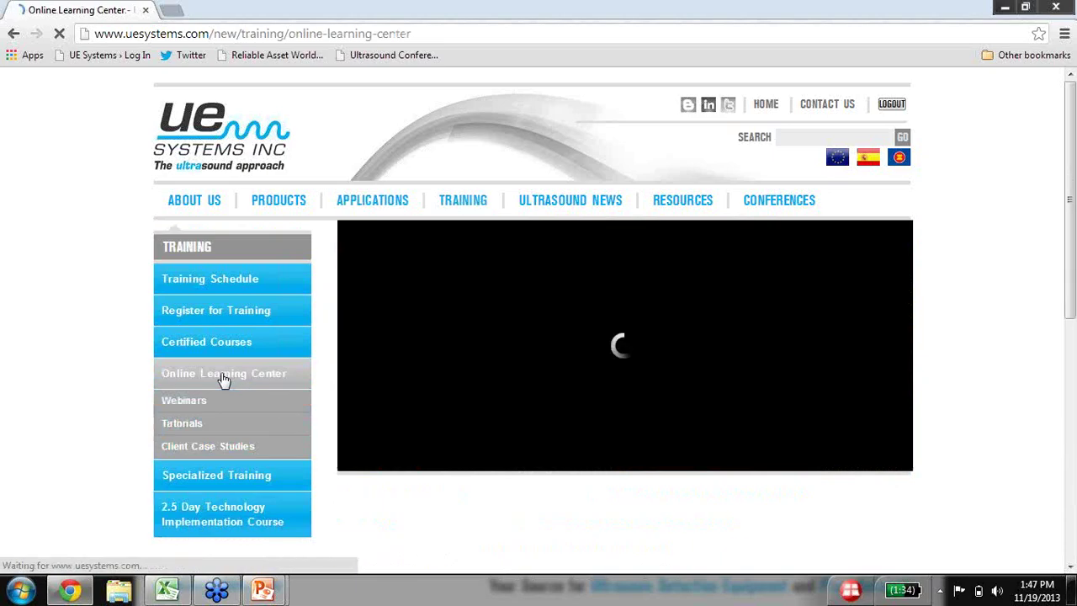
{"action": "scroll", "coordinate": [698, 396], "scroll_direction": "down", "scroll_amount": 2}
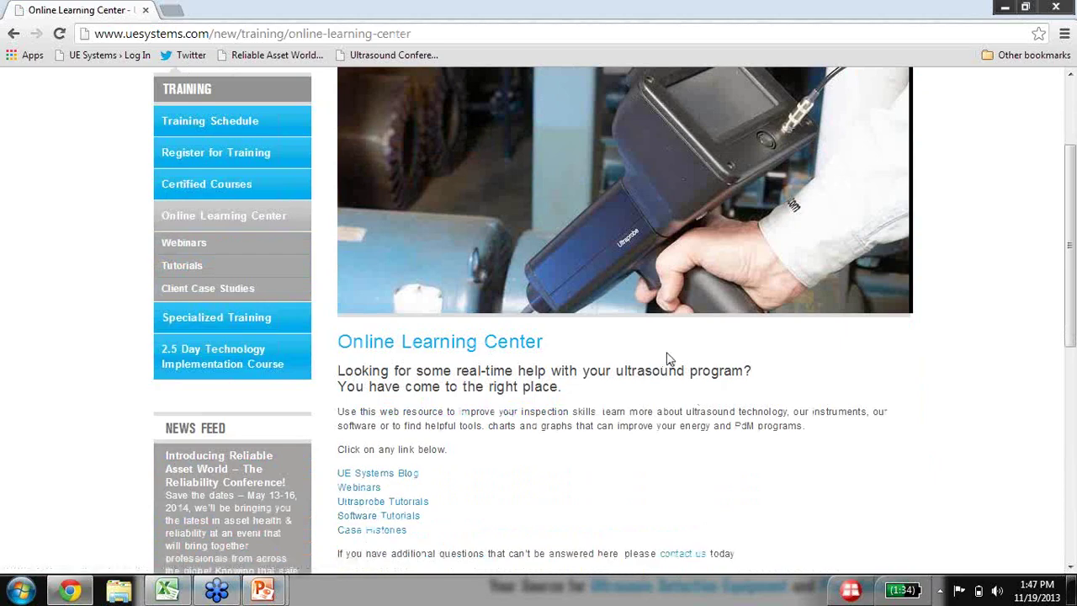
{"action": "scroll", "coordinate": [712, 368], "scroll_direction": "up", "scroll_amount": 1}
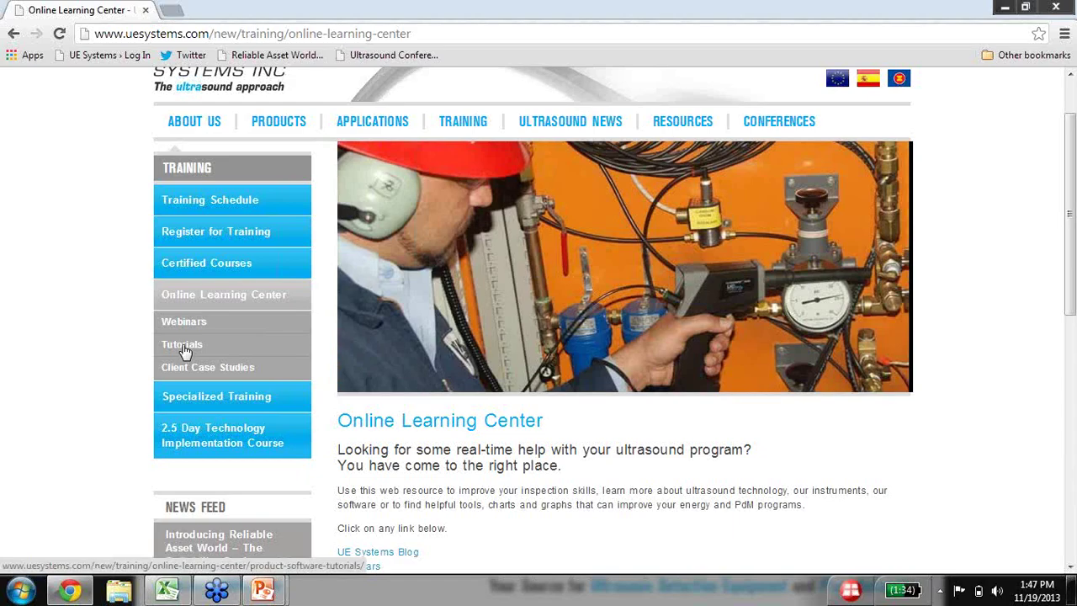
- Examine the Ultraprobe and Ultratrend DMS video tutorials listed on the Tutorials page
{"action": "left_click", "coordinate": [184, 346]}
{"action": "scroll", "coordinate": [486, 454], "scroll_direction": "down", "scroll_amount": 4}
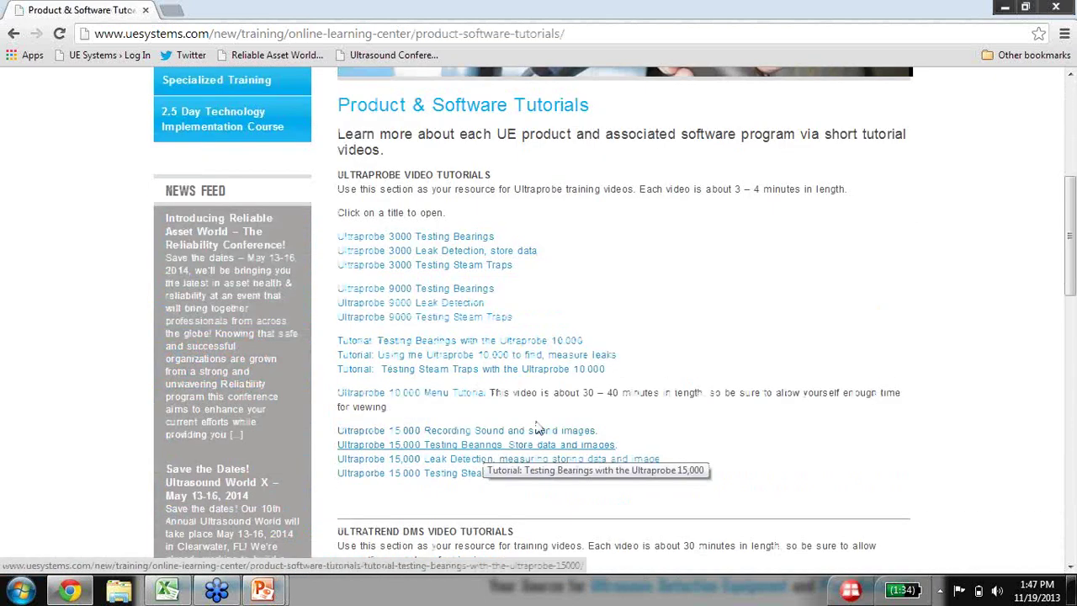
{"action": "scroll", "coordinate": [480, 345], "scroll_direction": "down", "scroll_amount": 3}
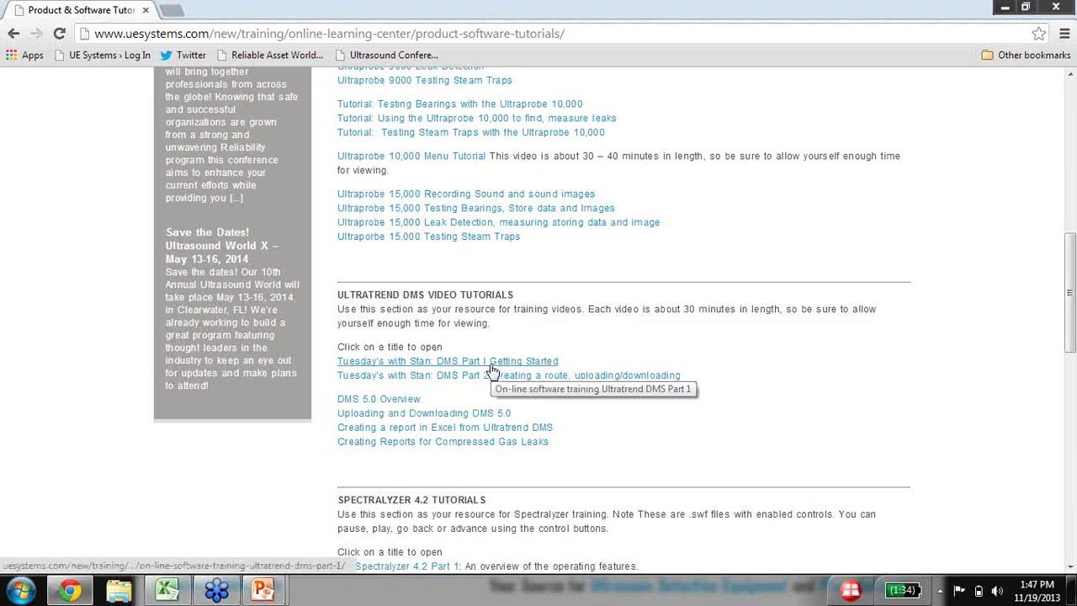
{"action": "scroll", "coordinate": [521, 220], "scroll_direction": "up", "scroll_amount": 3}
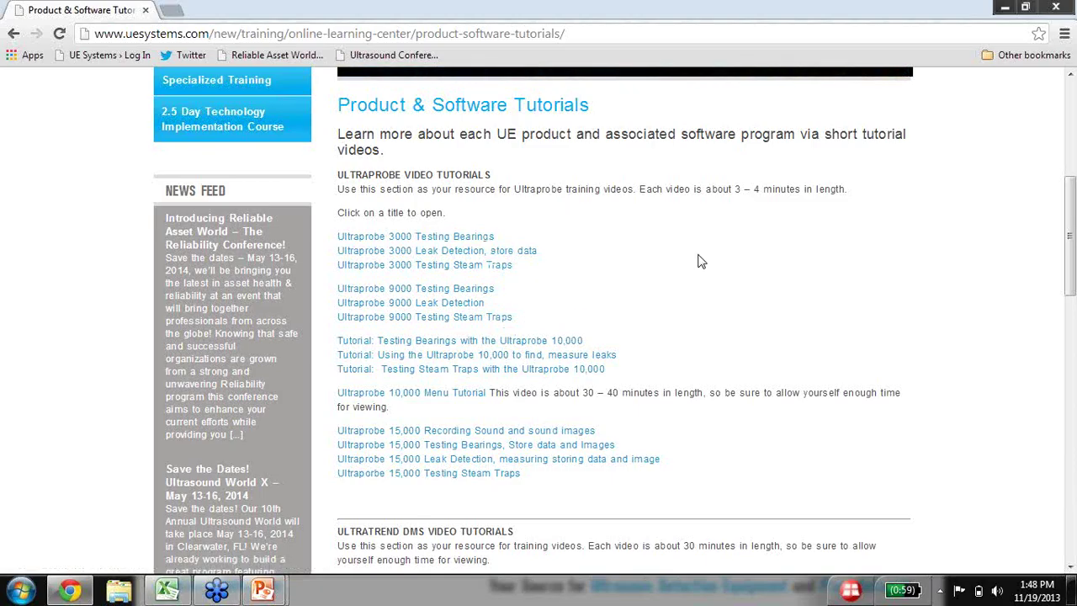
{"action": "scroll", "coordinate": [253, 337], "scroll_direction": "up", "scroll_amount": 5}
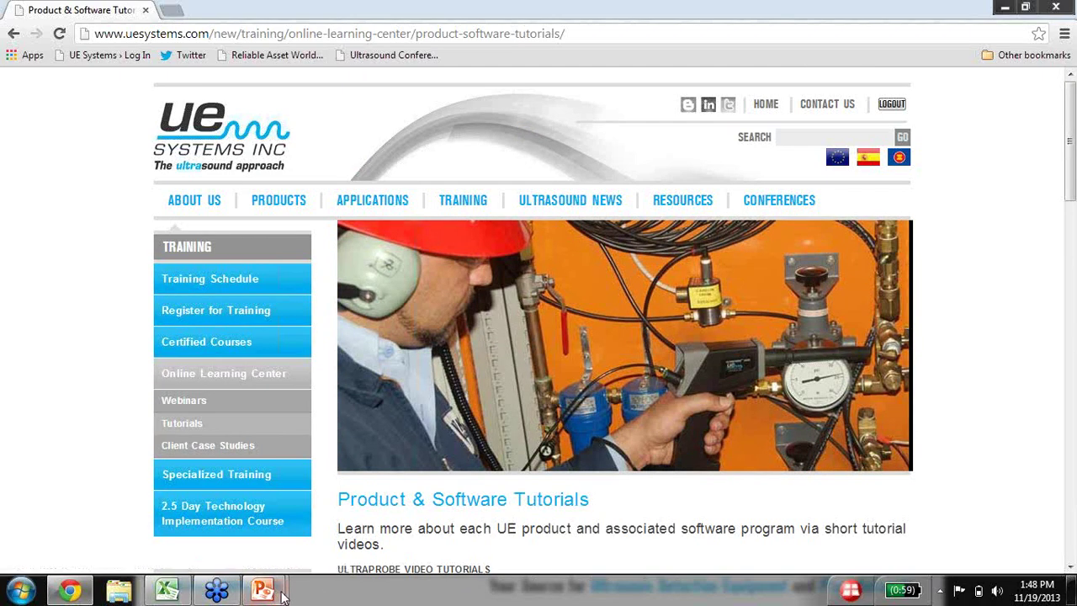
- Switch to the running PowerPoint slide show and advance to the Save the Dates slide
{"action": "mouse_move", "coordinate": [263, 588]}
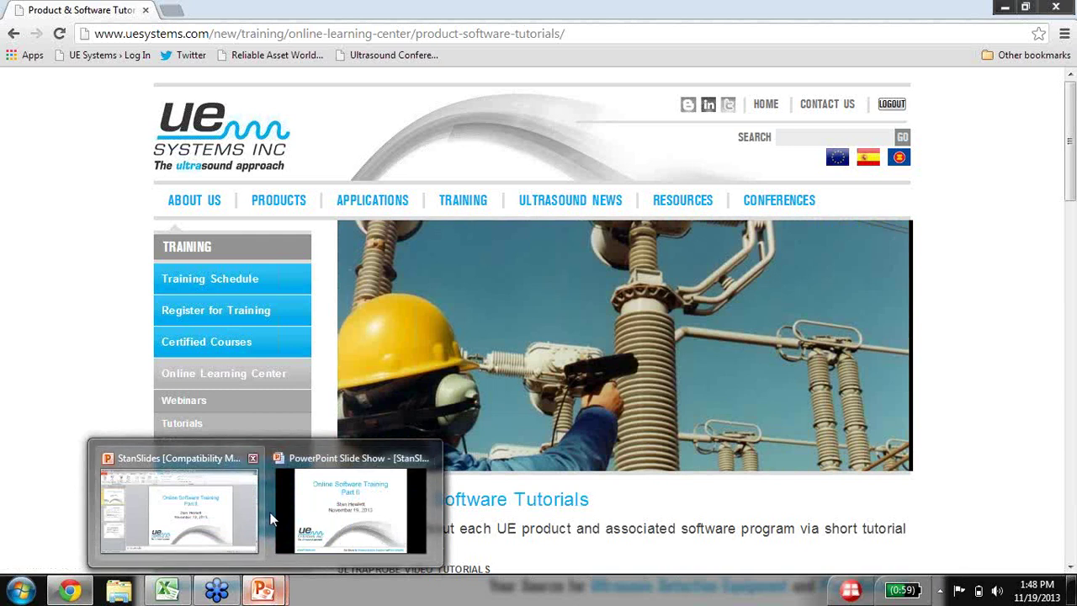
{"action": "left_click", "coordinate": [300, 515]}
{"action": "left_click", "coordinate": [384, 451]}
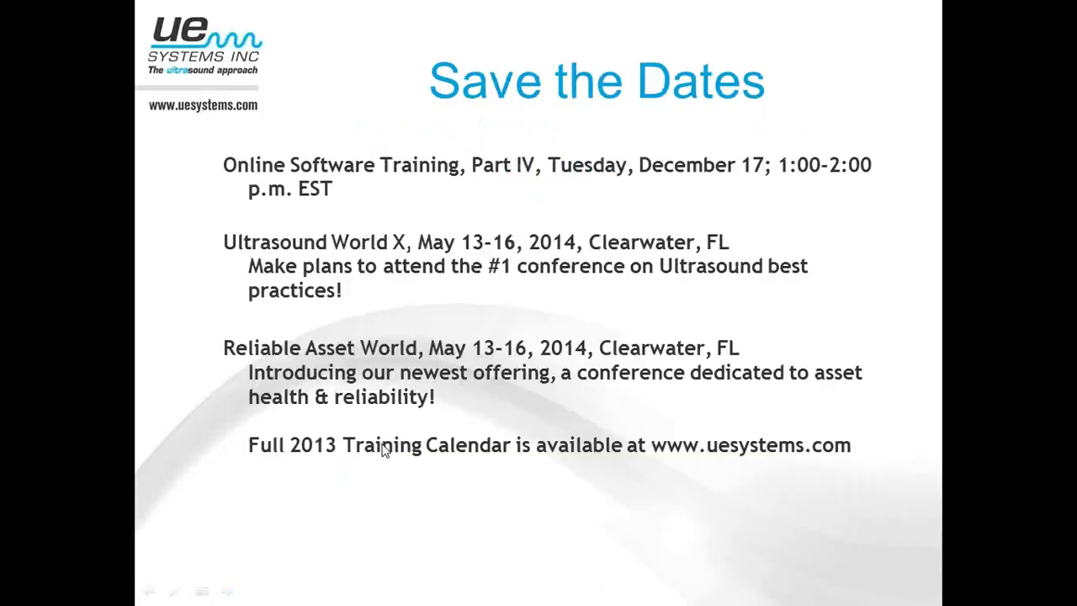